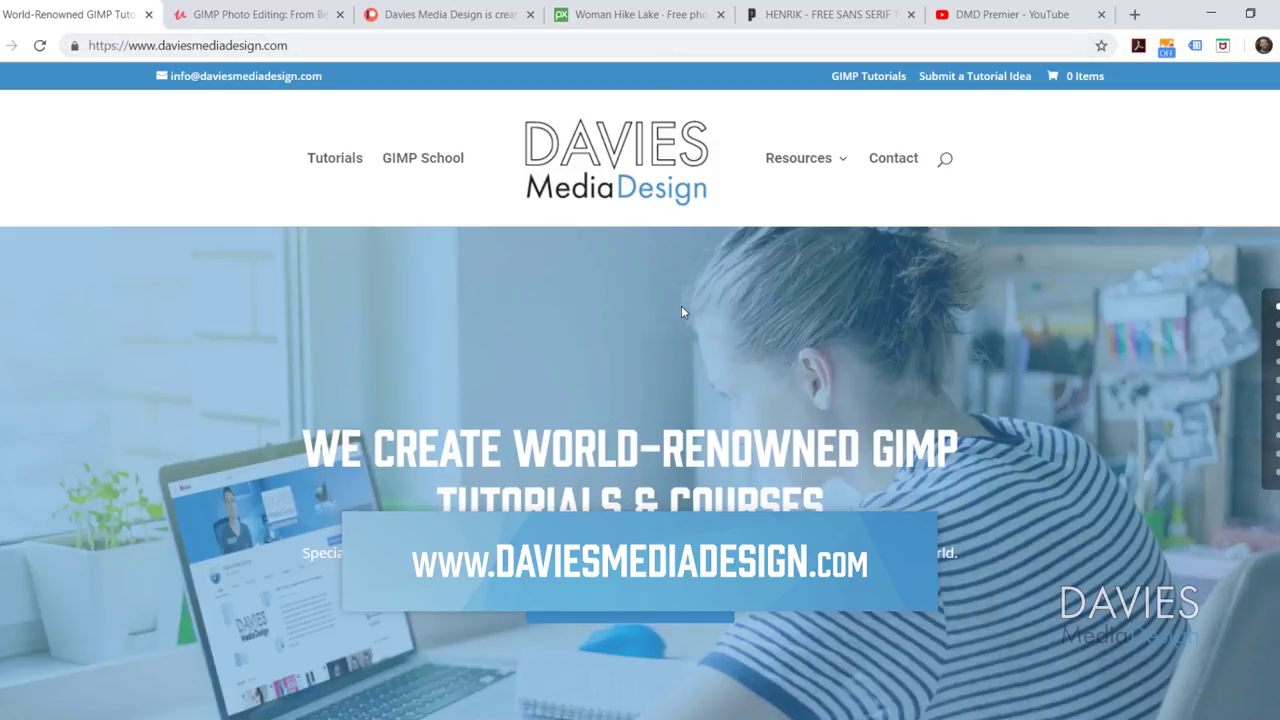
Step: Cycle past the Udemy and Patreon tabs to the Pixabay 'Woman Hike Lake' photo page
key("ctrl+Tab")
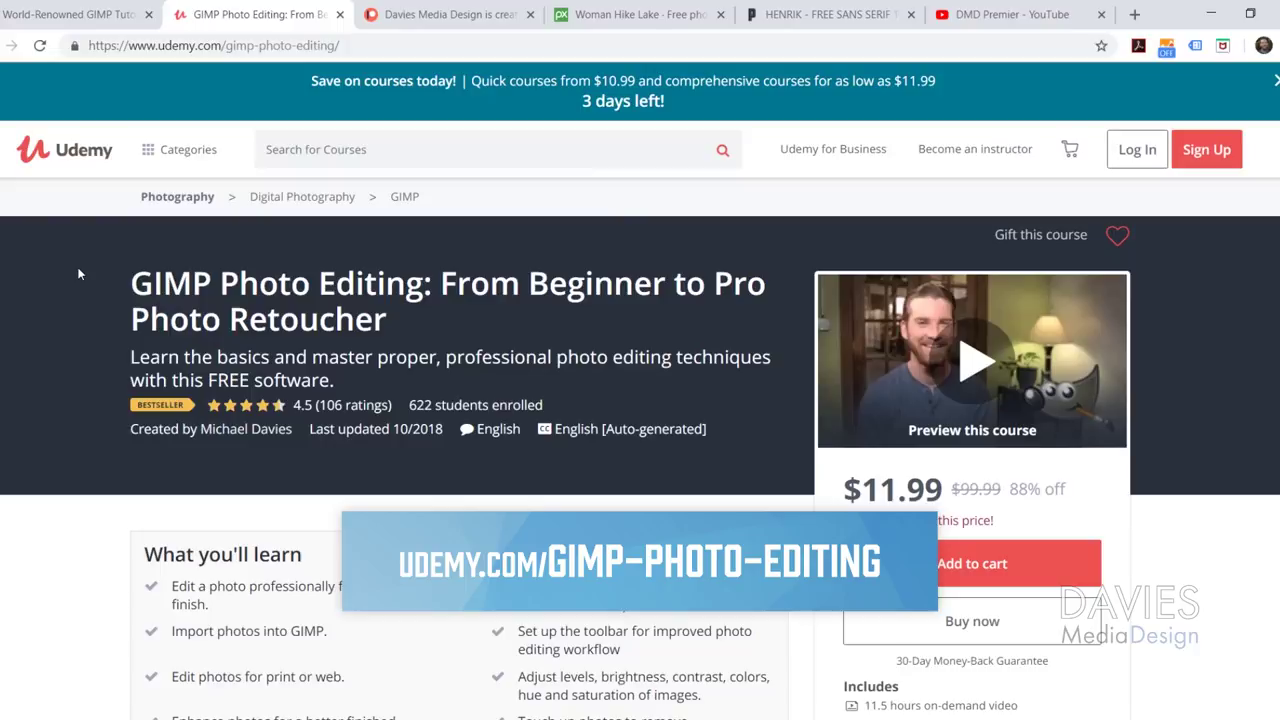
key("ctrl+Tab")
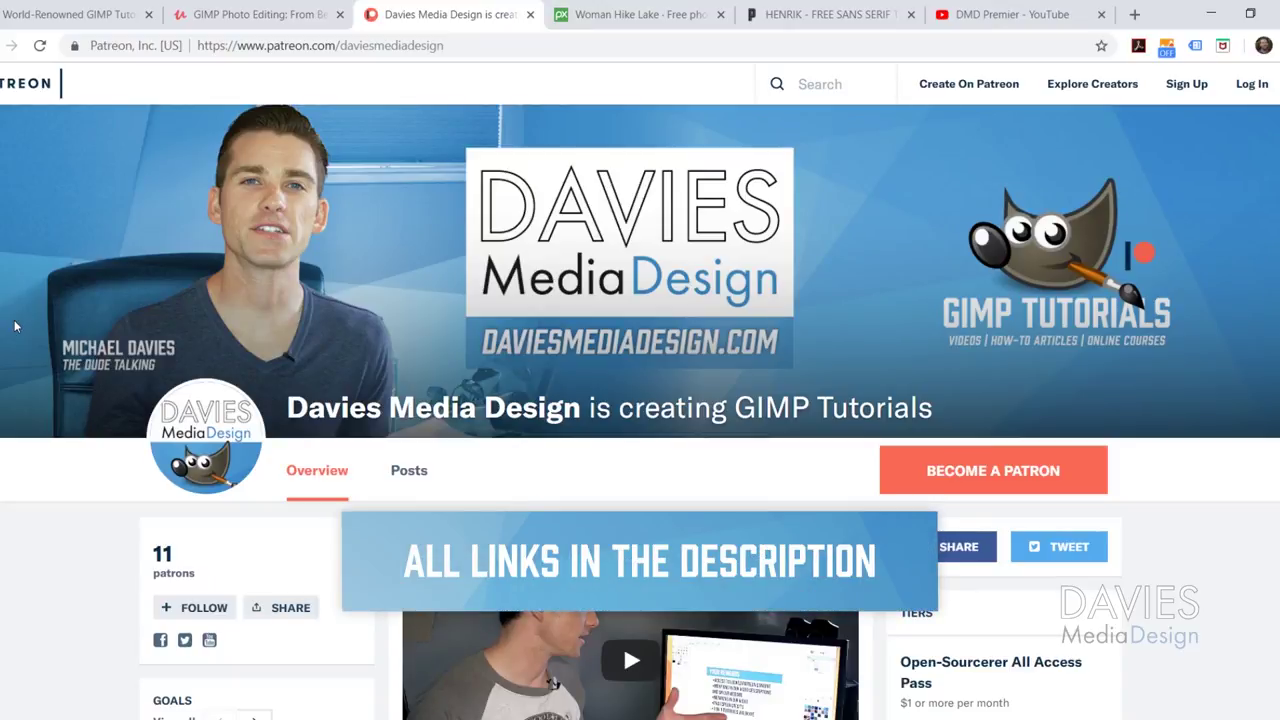
key("ctrl+Tab")
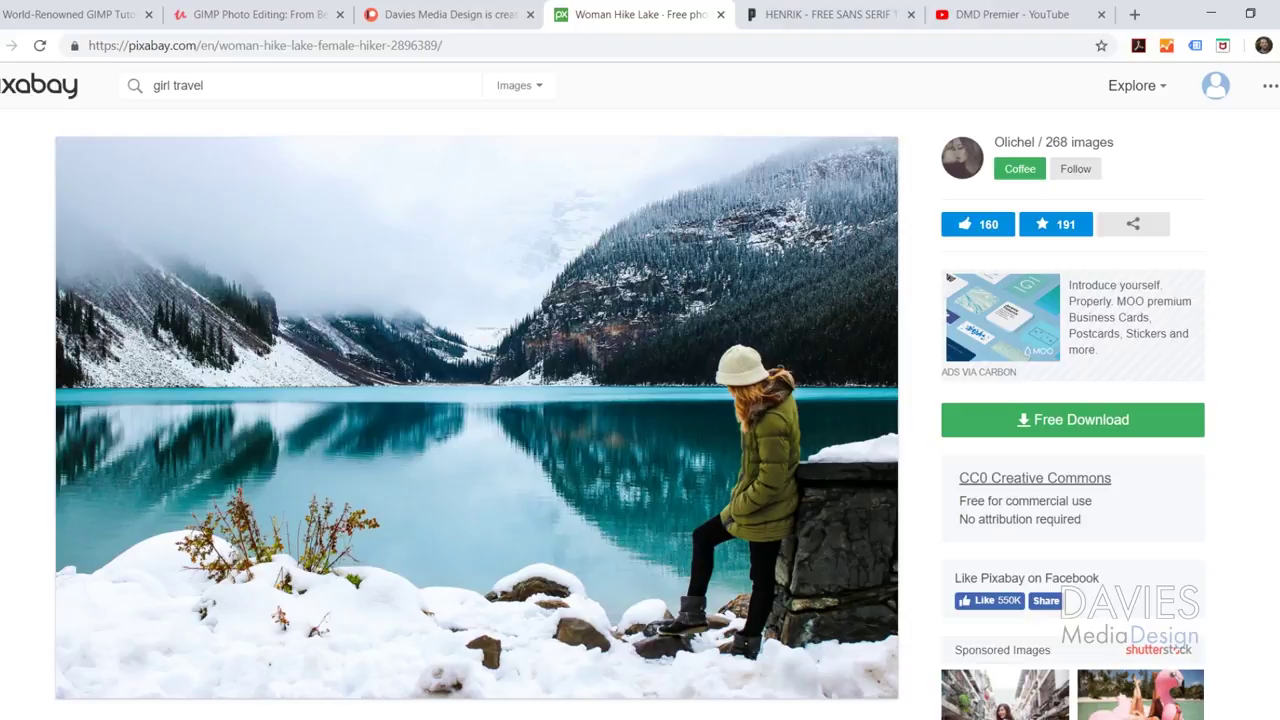
Step: Check the photo's download sizes up to 4000×2667, then go to the HENRIK font page
left_click(1112, 424)
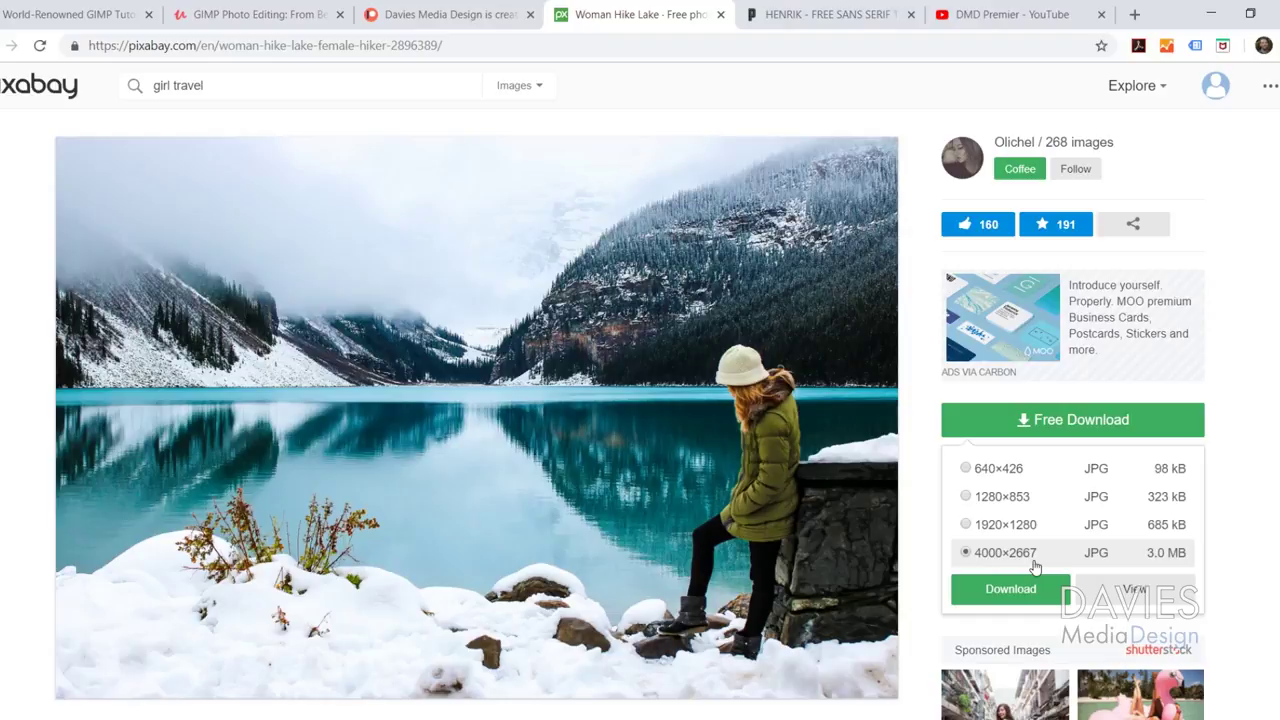
left_click(825, 14)
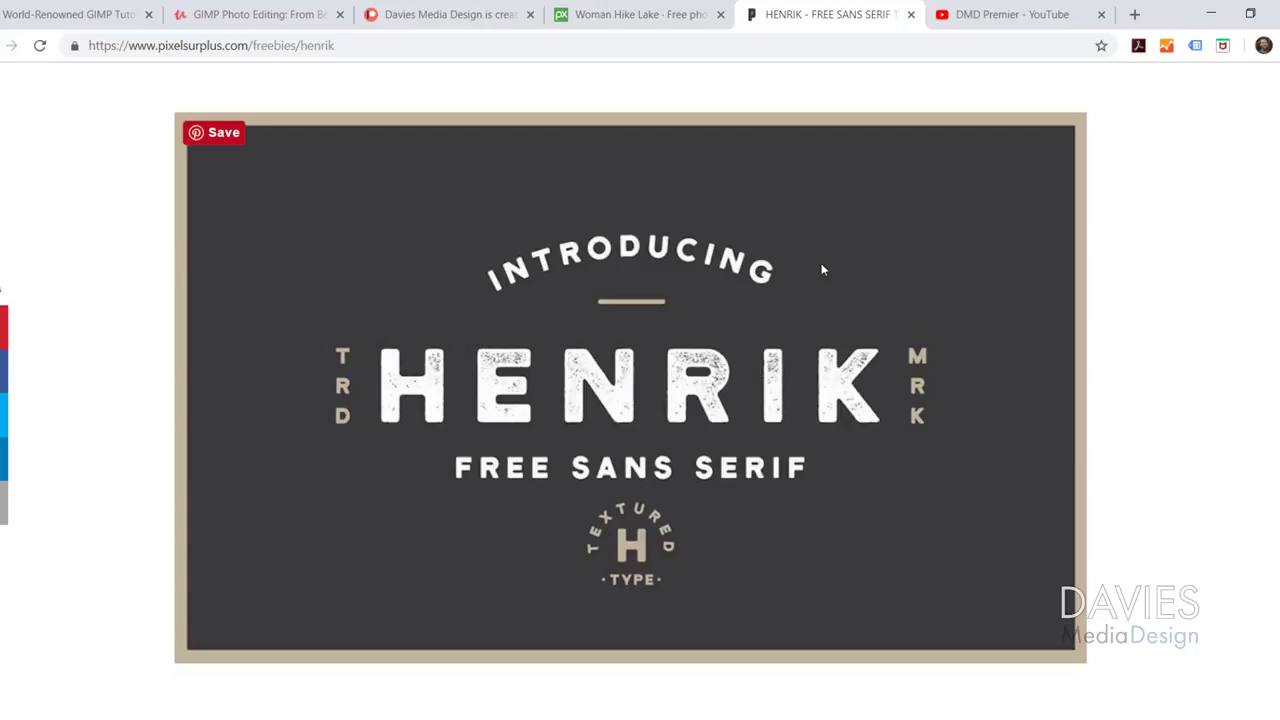
Step: Leave the HENRIK font page for the next open browser tab
key("ctrl+Tab")
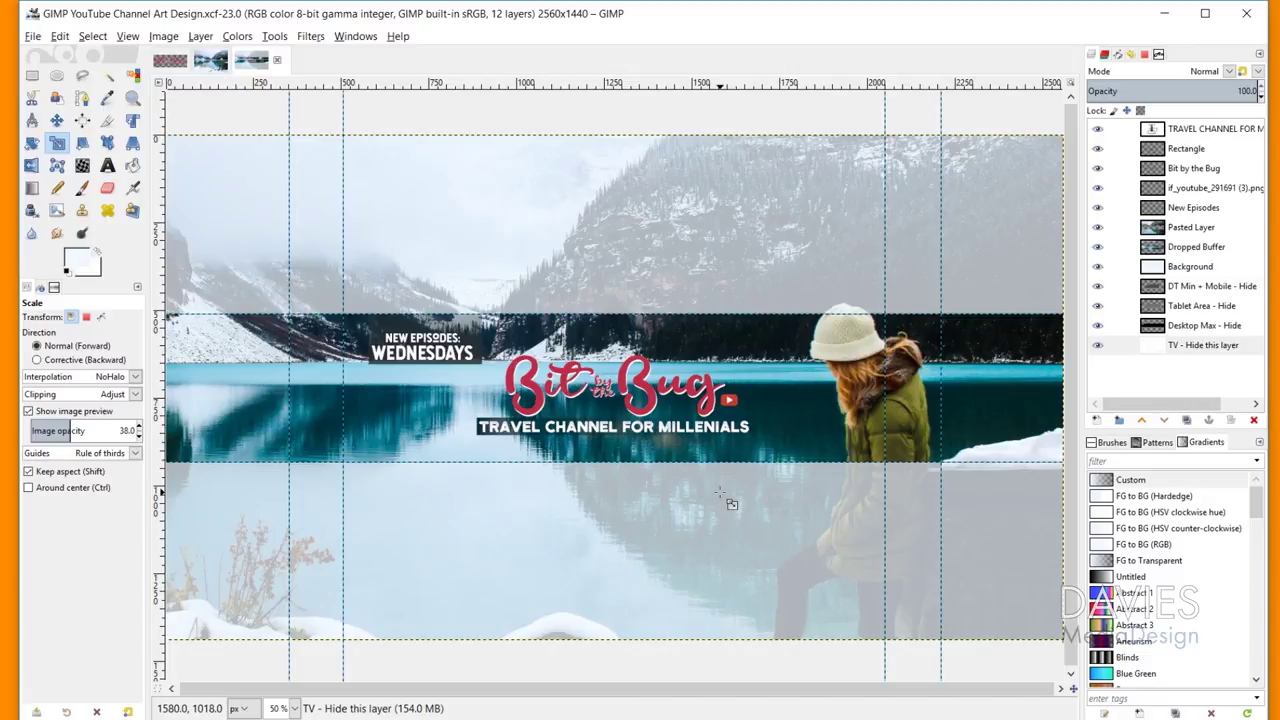
Step: Reopen 'GIMP YouTube Channel Art Template Davies Media Design.xcf' from recent files and start a new layer
left_click(30, 38)
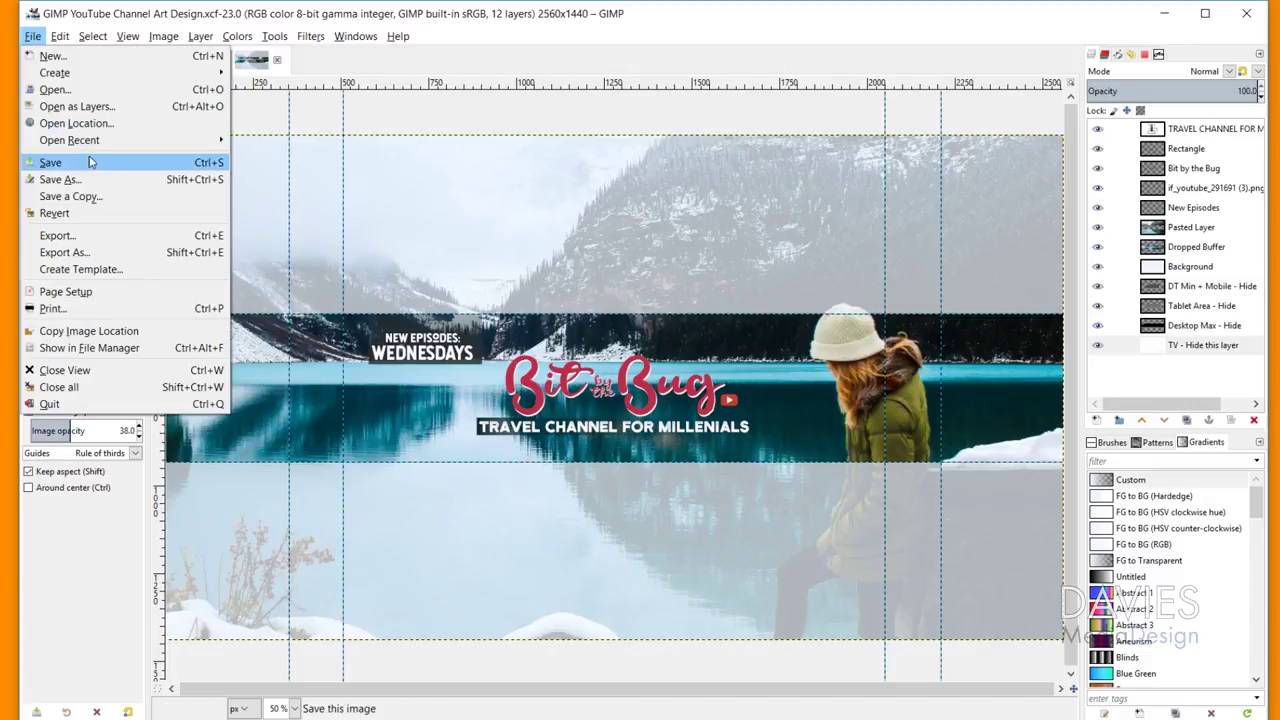
mouse_move(91, 146)
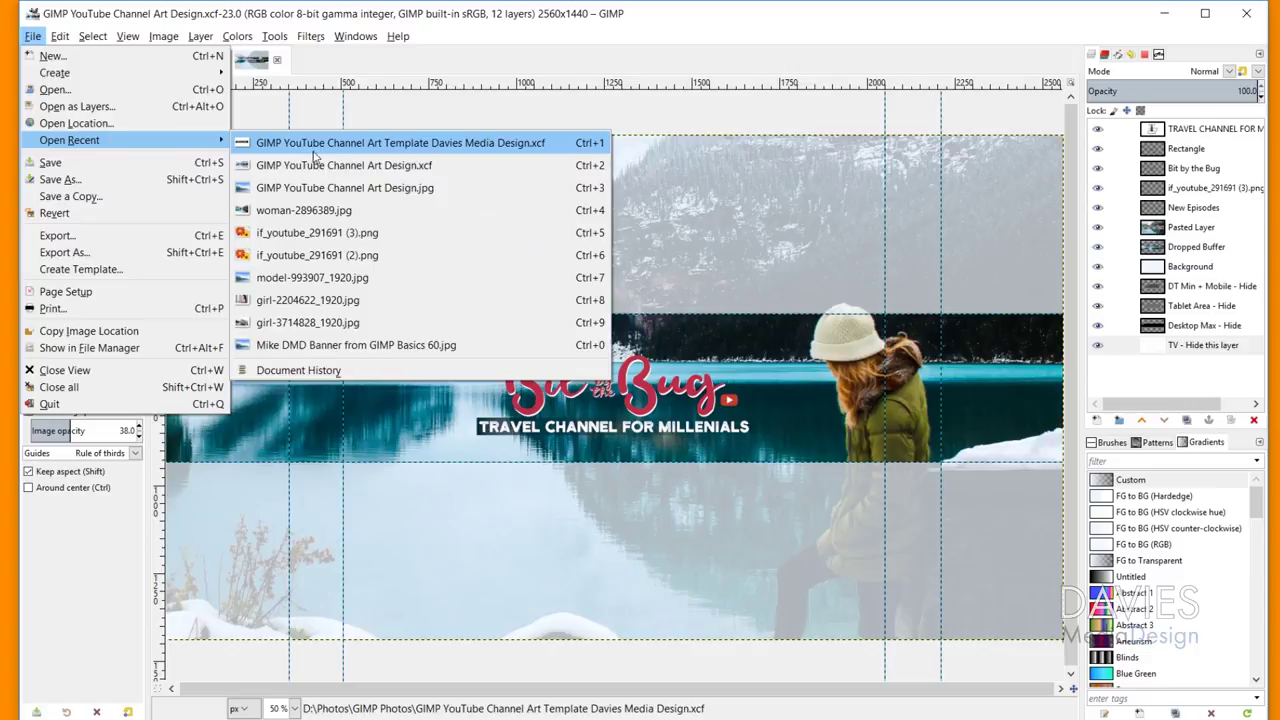
left_click(357, 150)
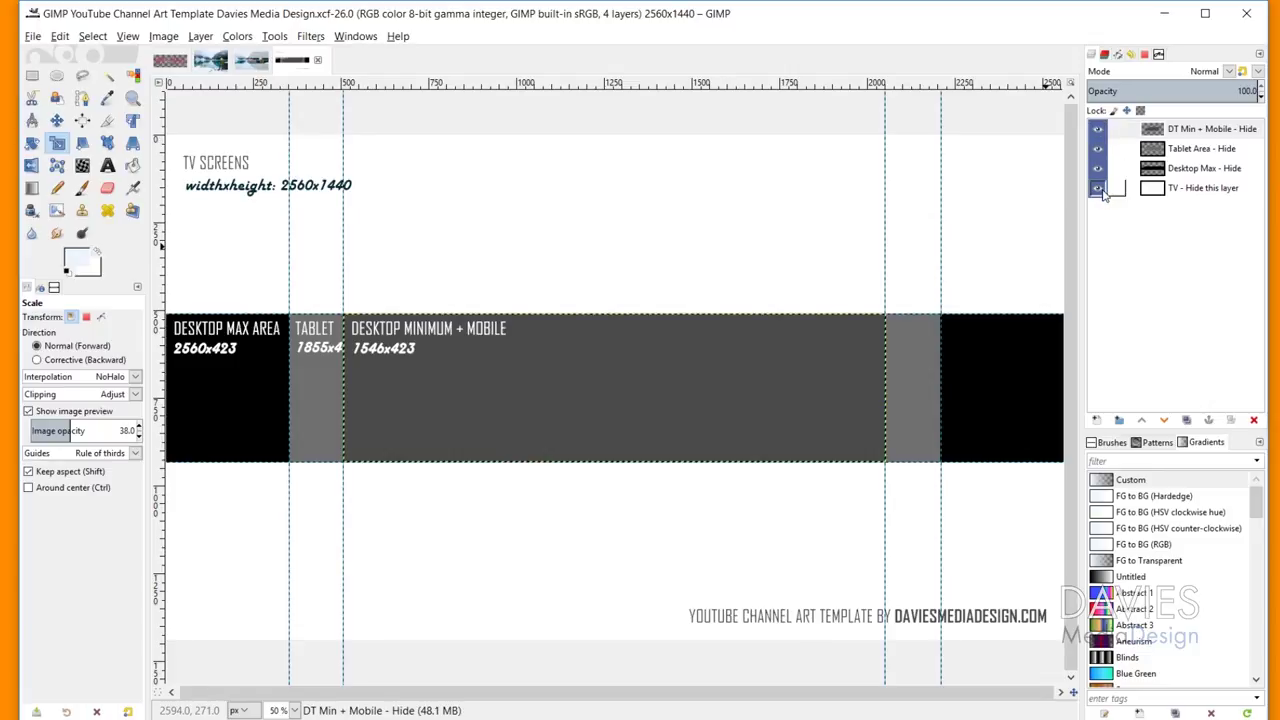
left_click(1099, 421)
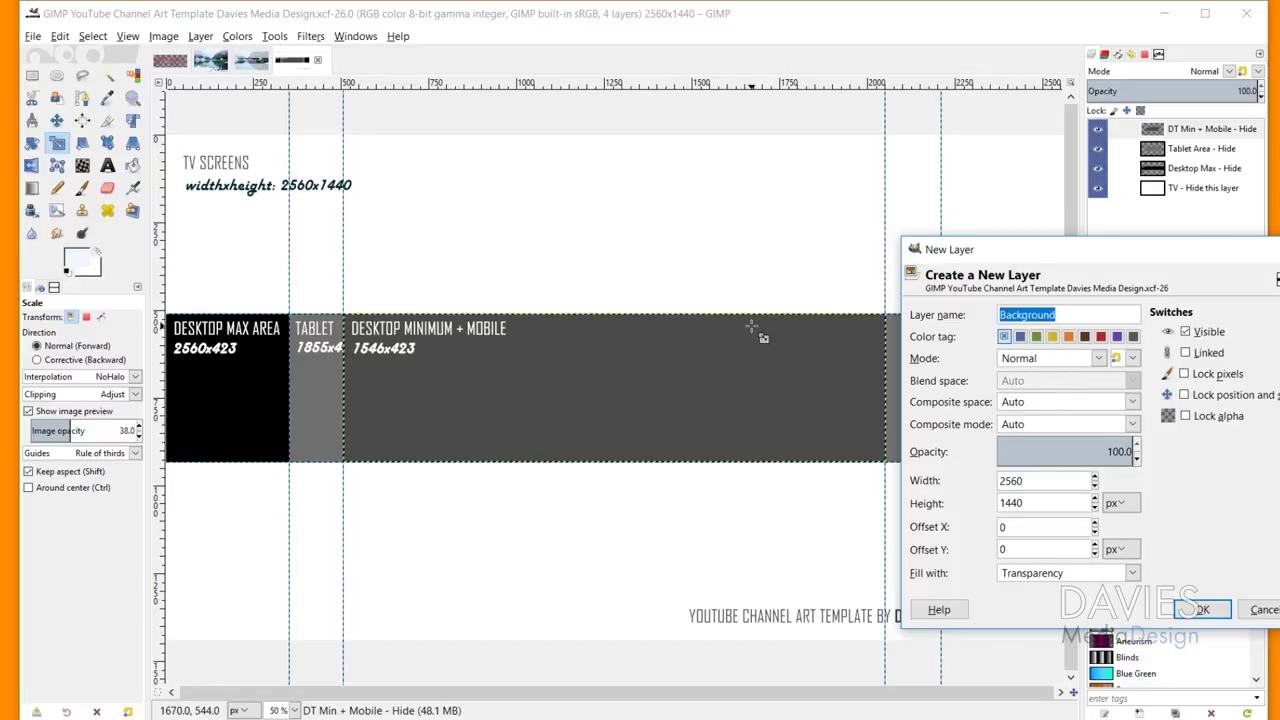
Step: Add a transparent 2560×1440 layer named Background and make it the active layer
left_click(1199, 614)
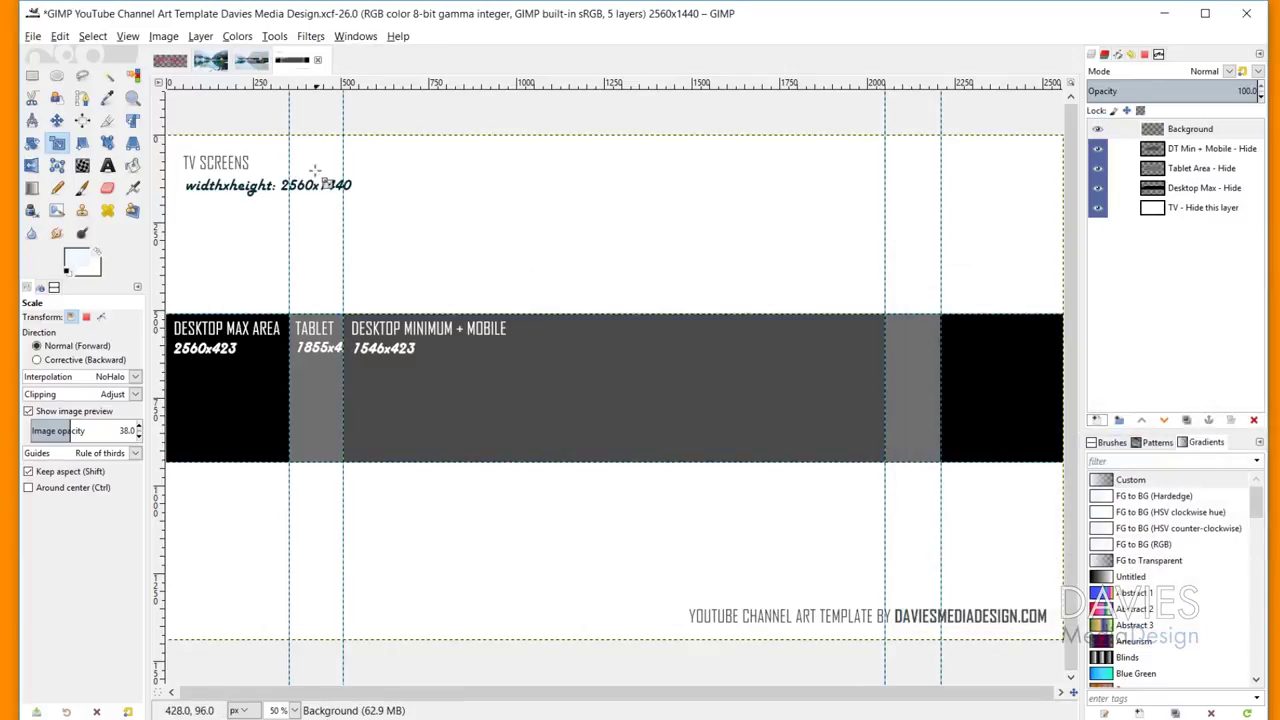
left_click_drag(521, 87, 485, 88)
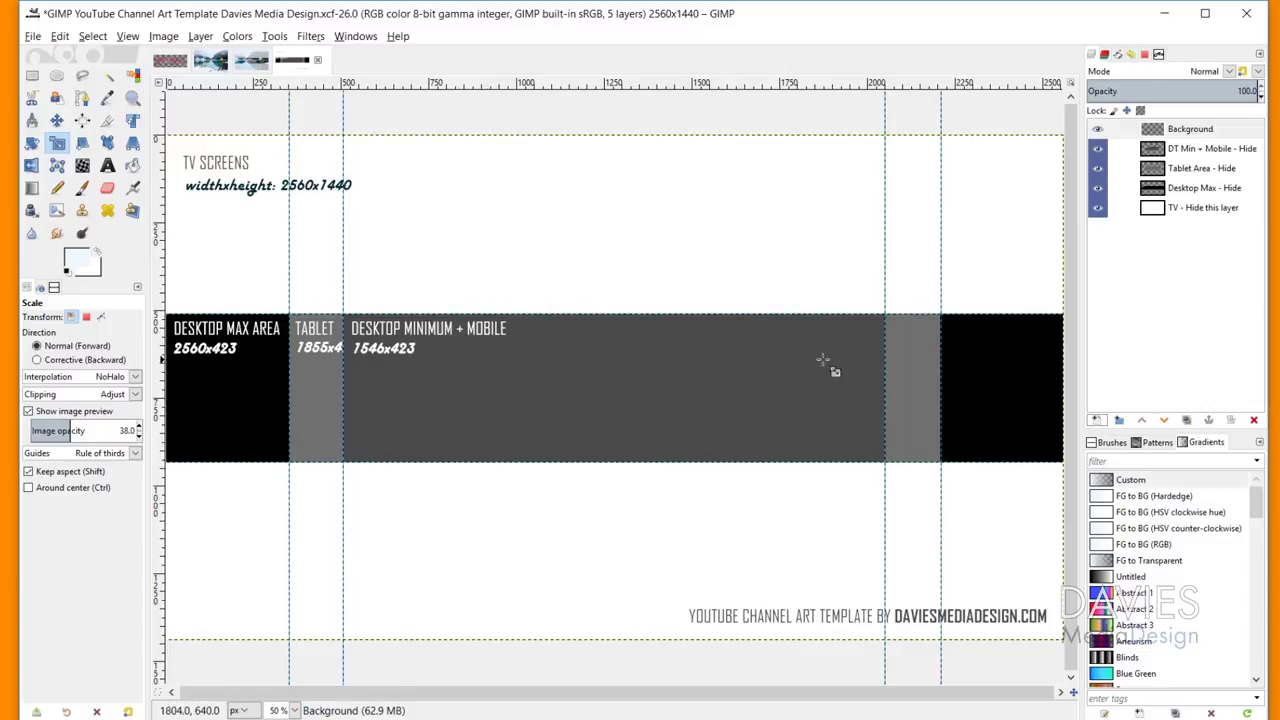
left_click(1158, 132)
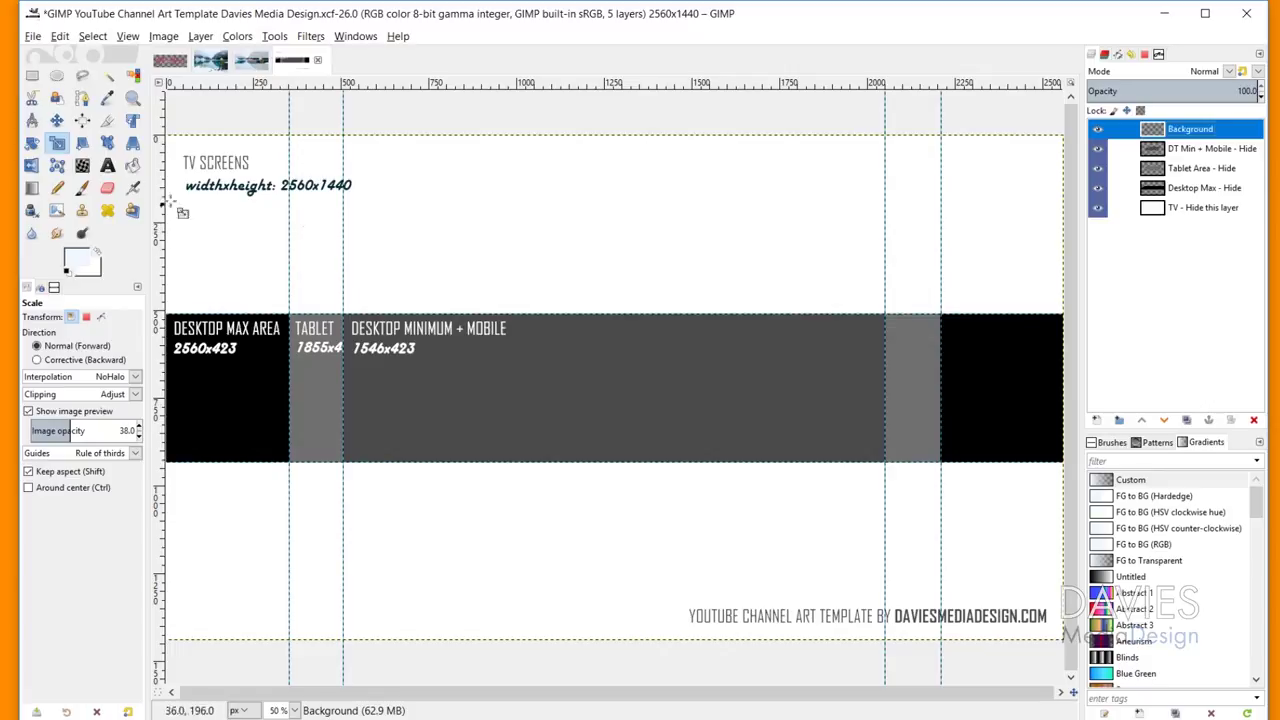
left_click(133, 166)
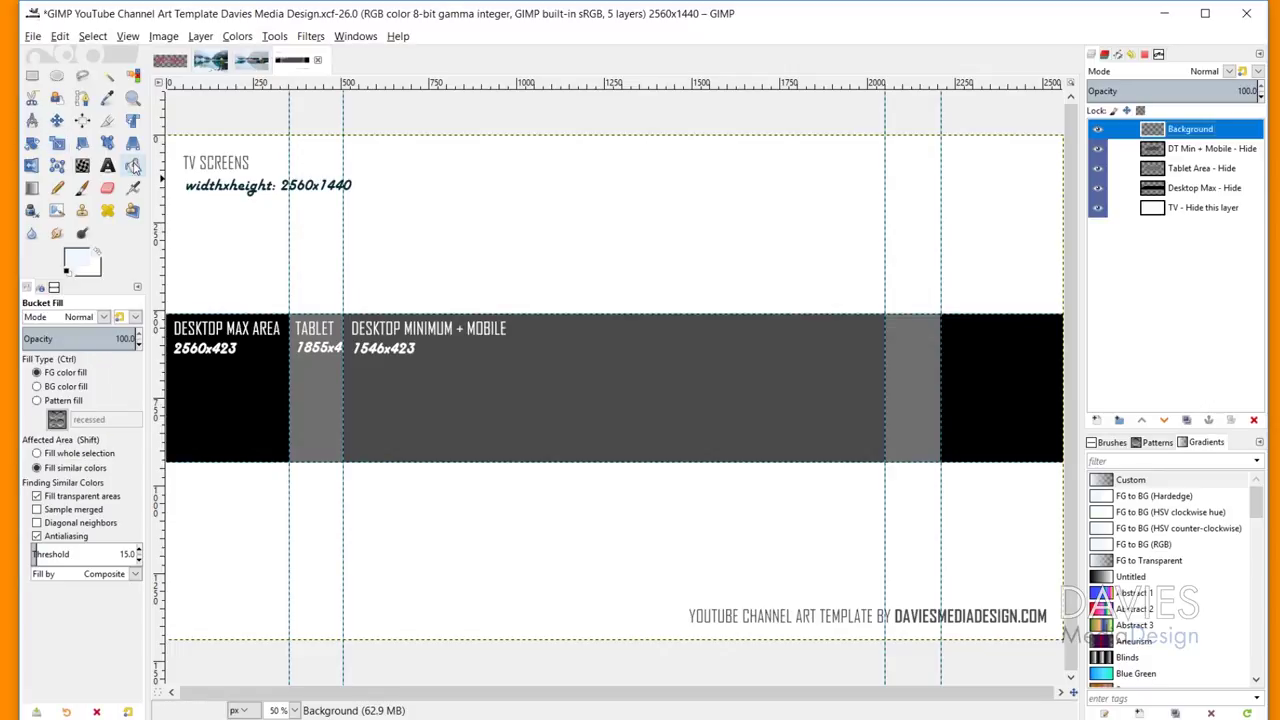
Step: Fill the Background layer with the light blue f0f7ff
left_click(80, 263)
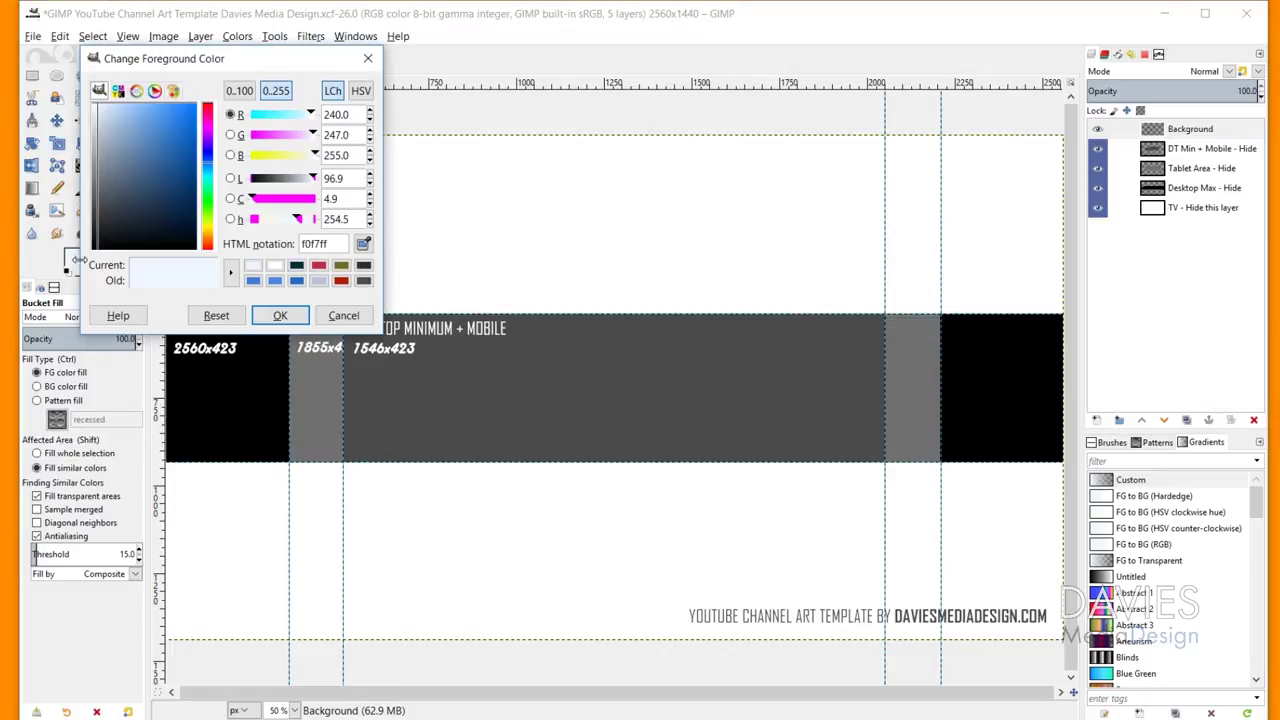
double_click(337, 243)
left_click(280, 316)
left_click(280, 316)
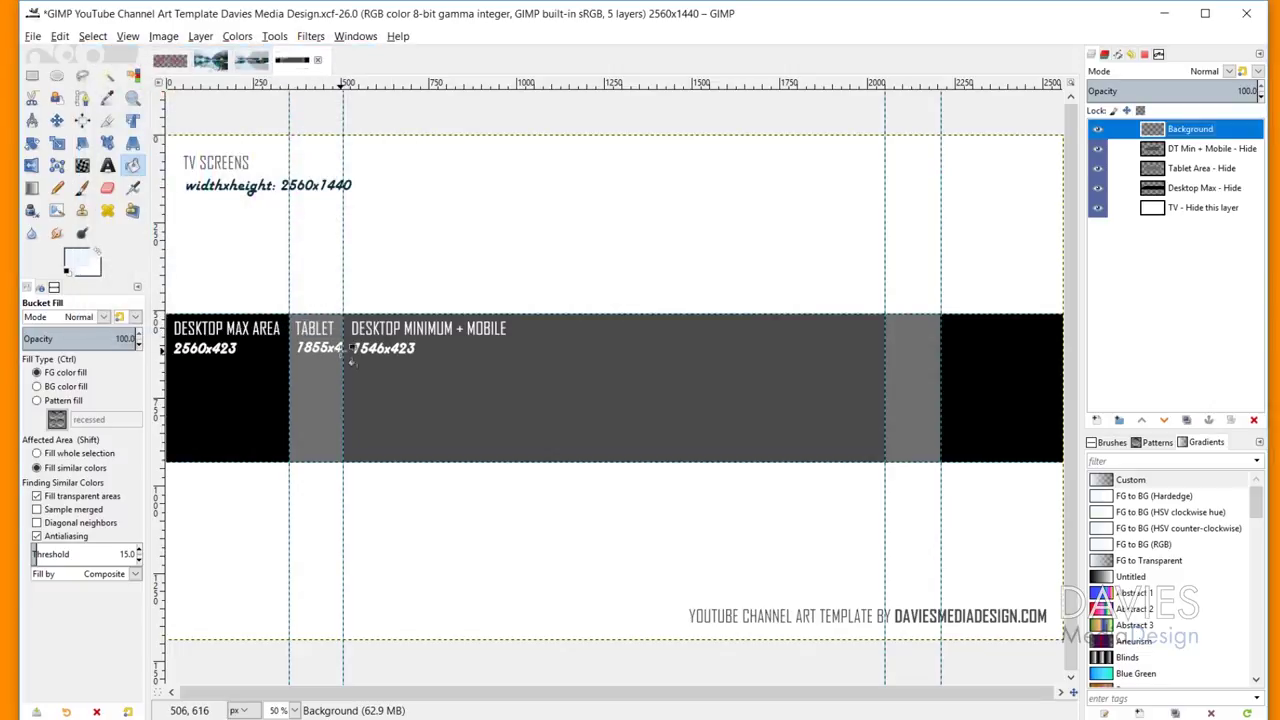
left_click(677, 210)
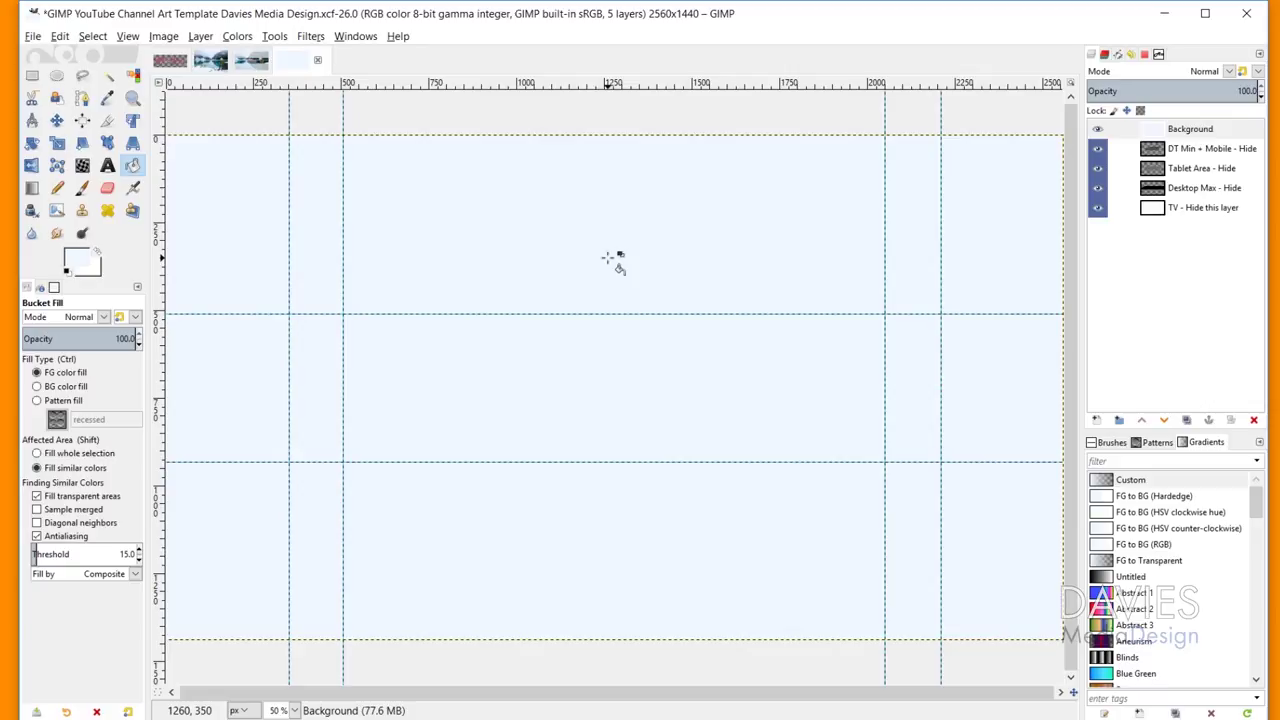
Step: Switch to the already open woman-2896389.jpg lake photo
left_click(30, 38)
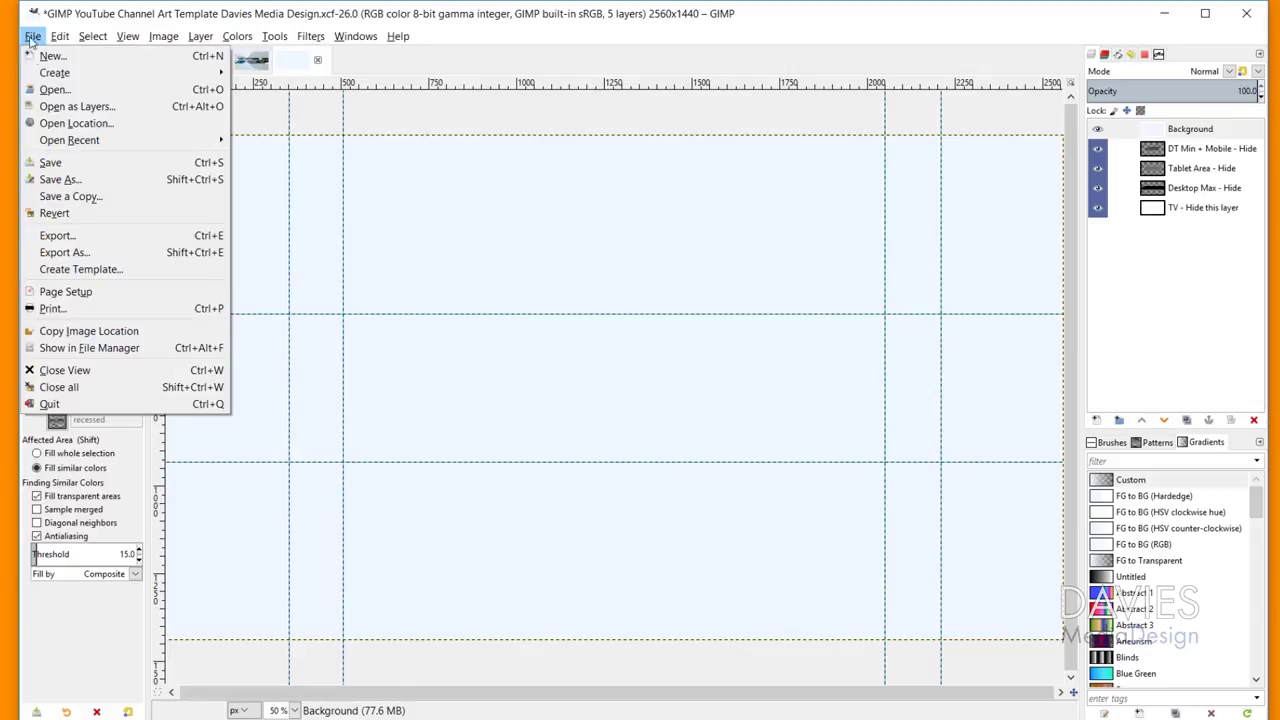
left_click(251, 46)
left_click(213, 62)
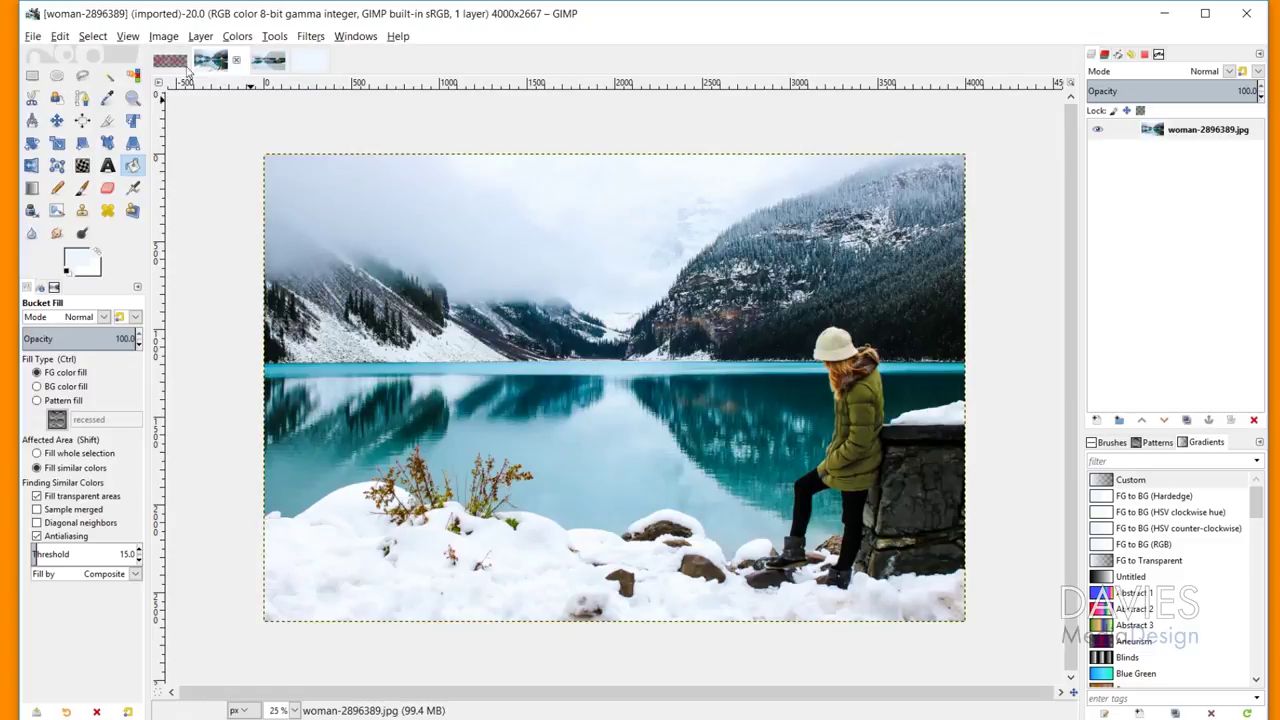
Step: Drop the lake photo into the template and rename its layer 'Main Image'
left_click(33, 36)
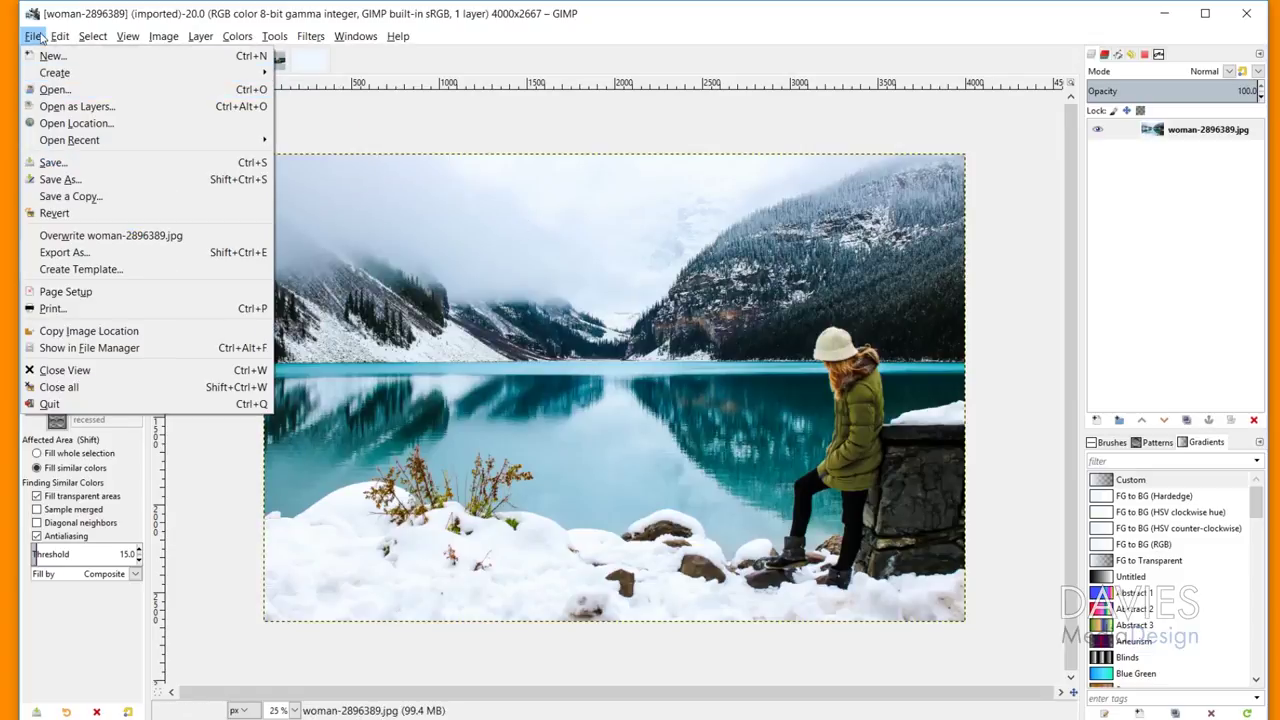
key("Escape")
left_click_drag(295, 104, 251, 190)
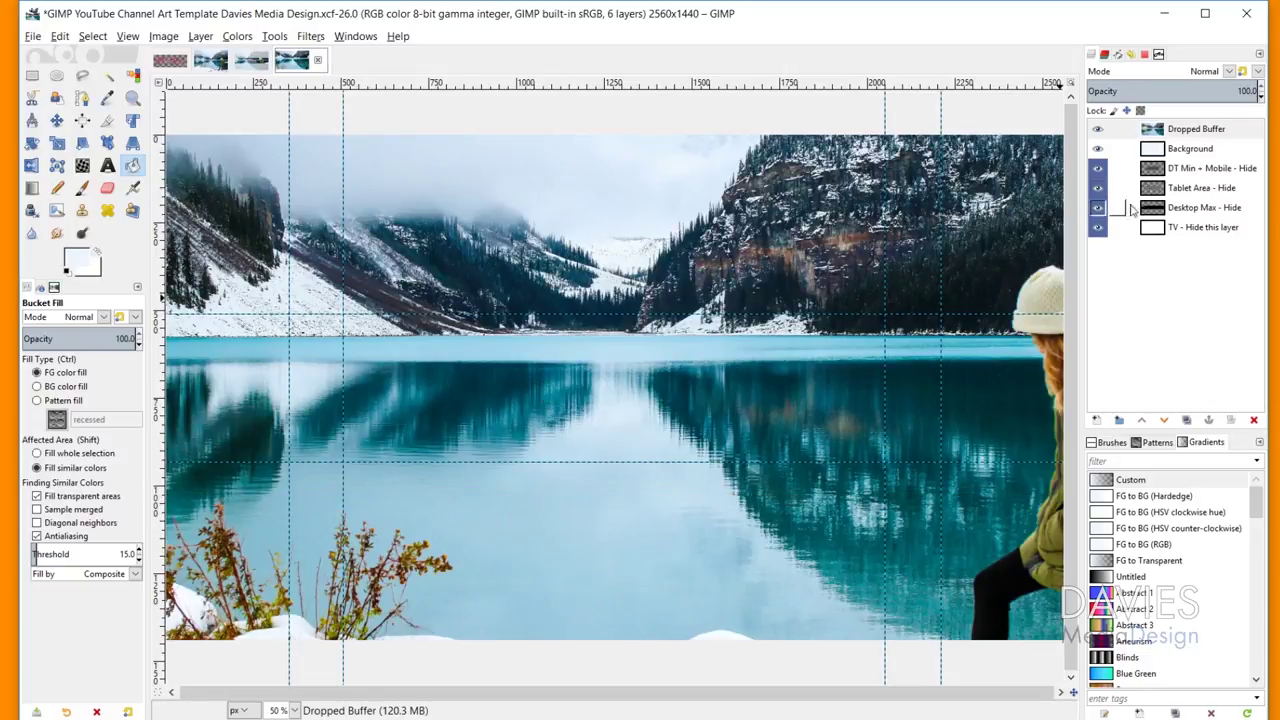
double_click(1200, 129)
type("Main Image")
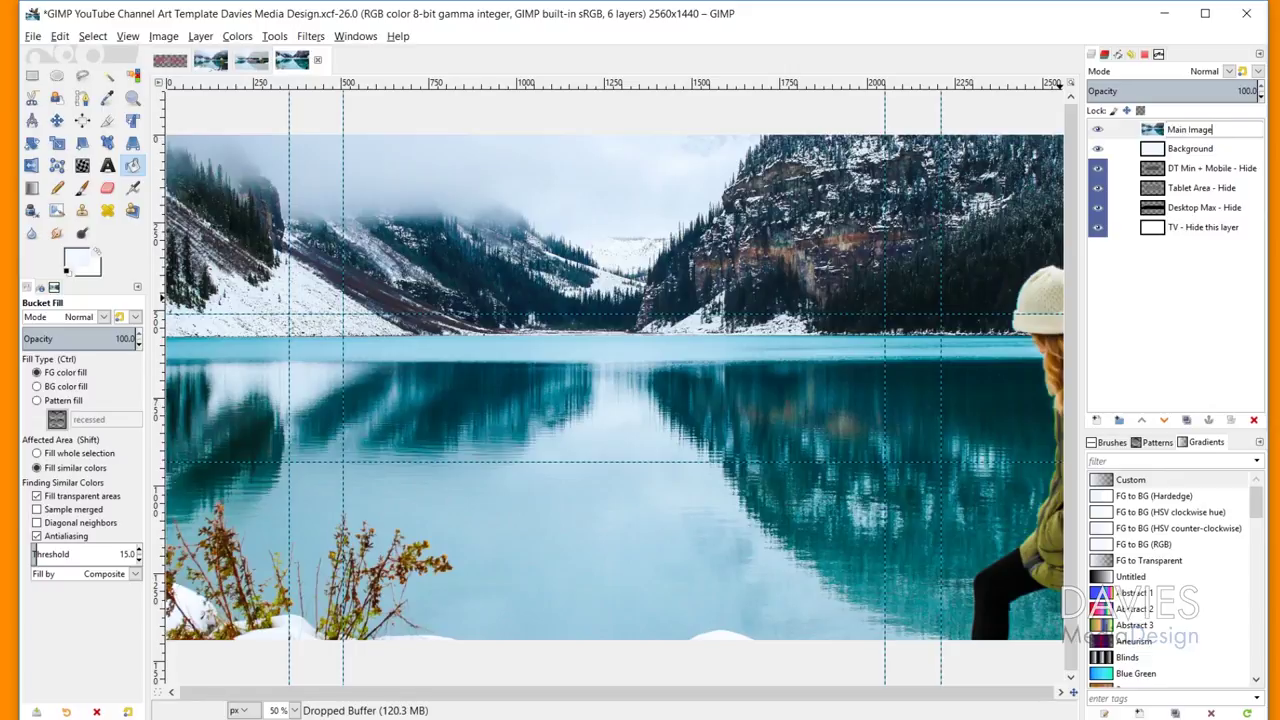
key("Return")
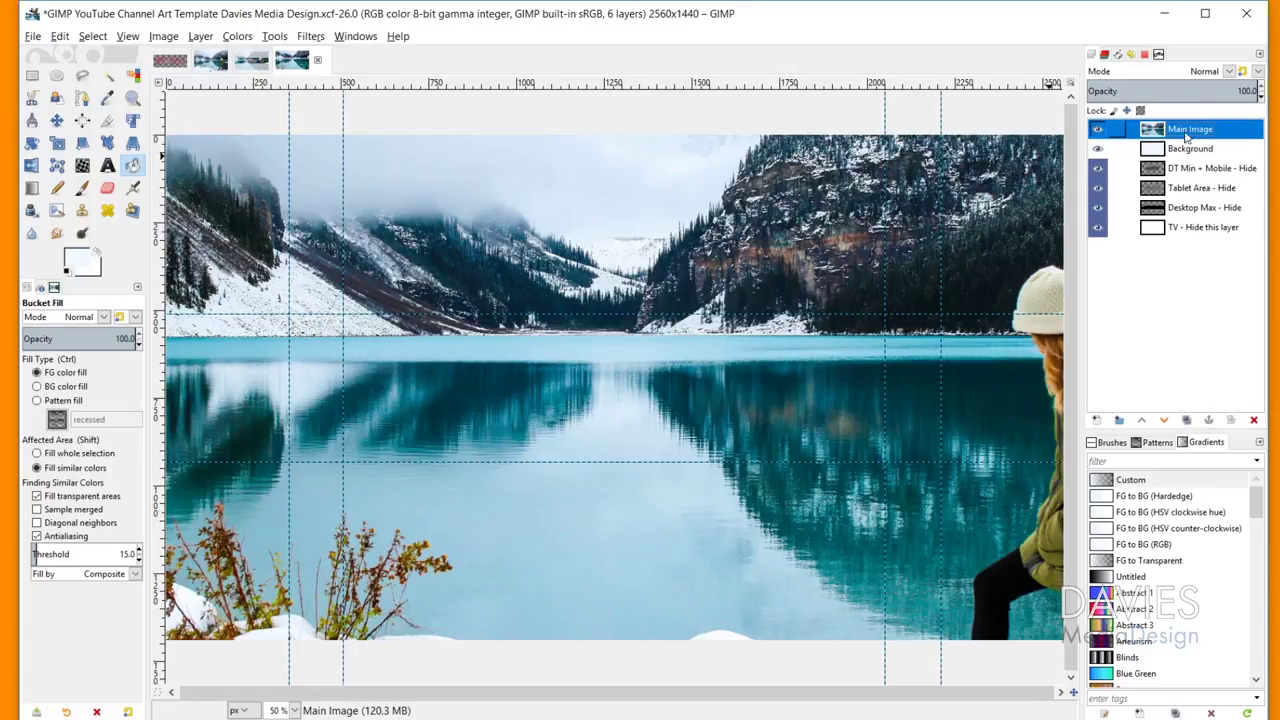
Step: Shift the Main Image layer left so the lake and hiker sit well in the banner
left_click(57, 120)
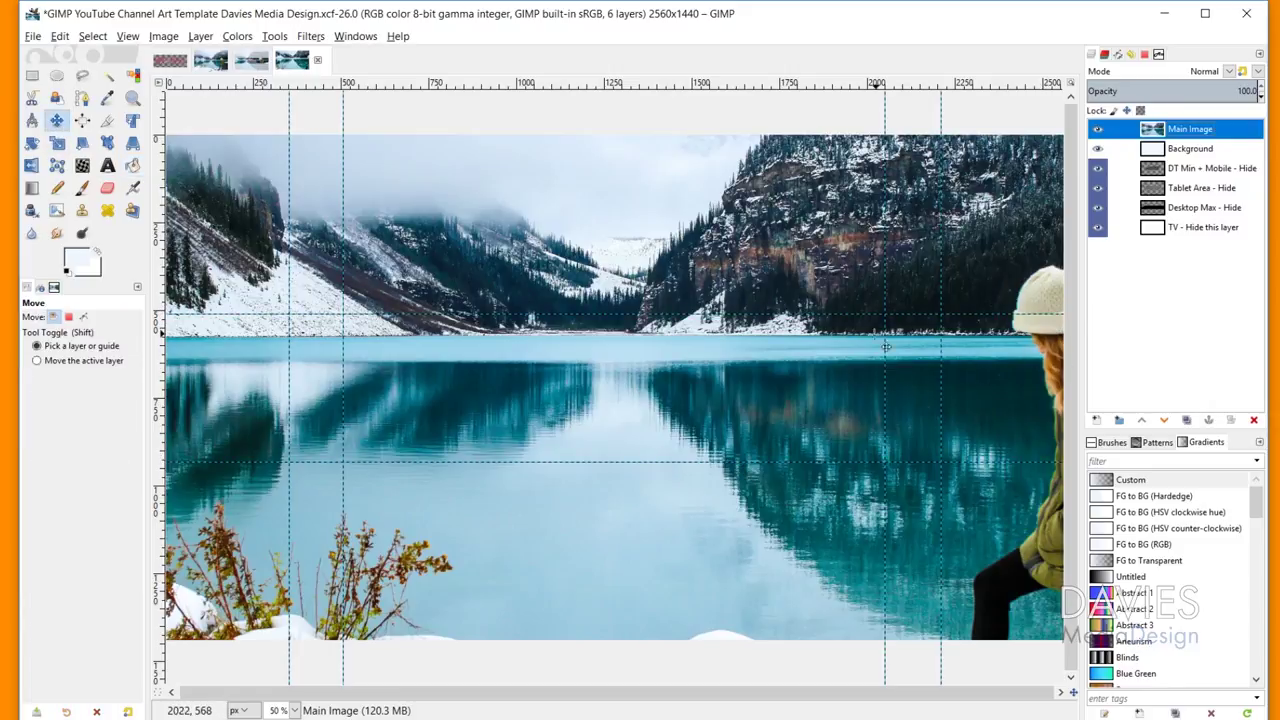
left_click_drag(849, 257, 733, 259)
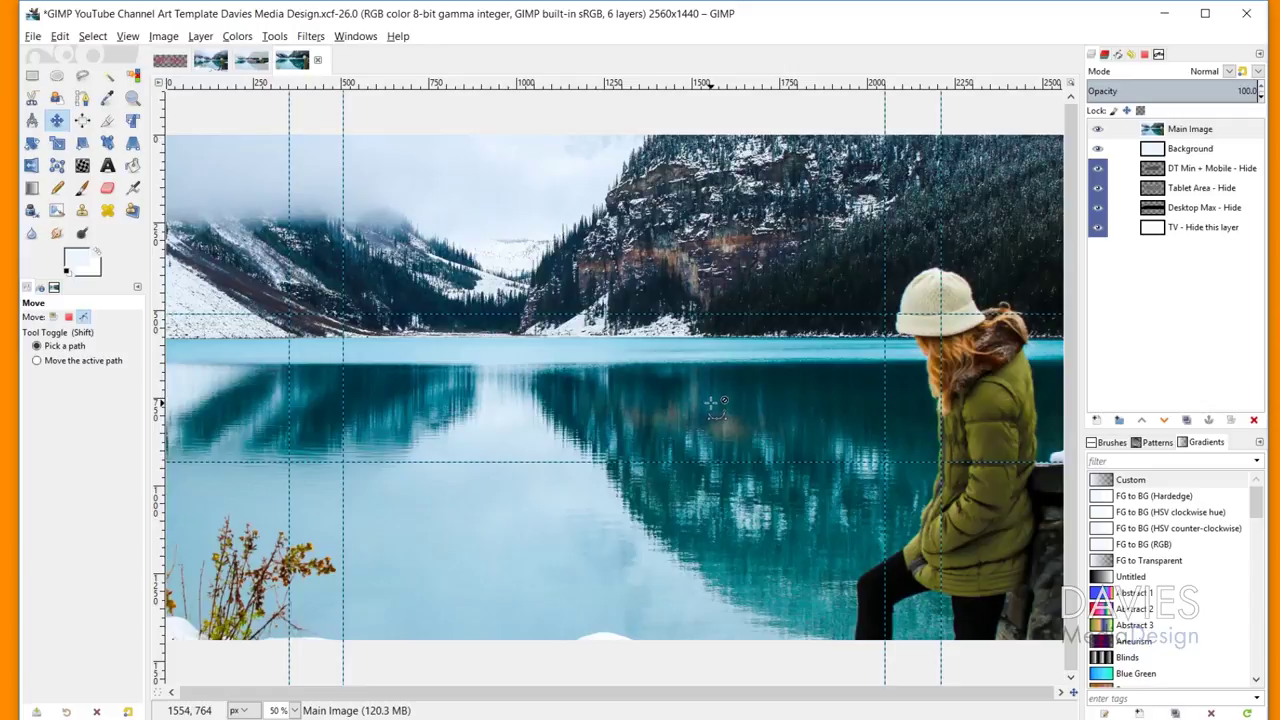
scroll(714, 404, "down", 1)
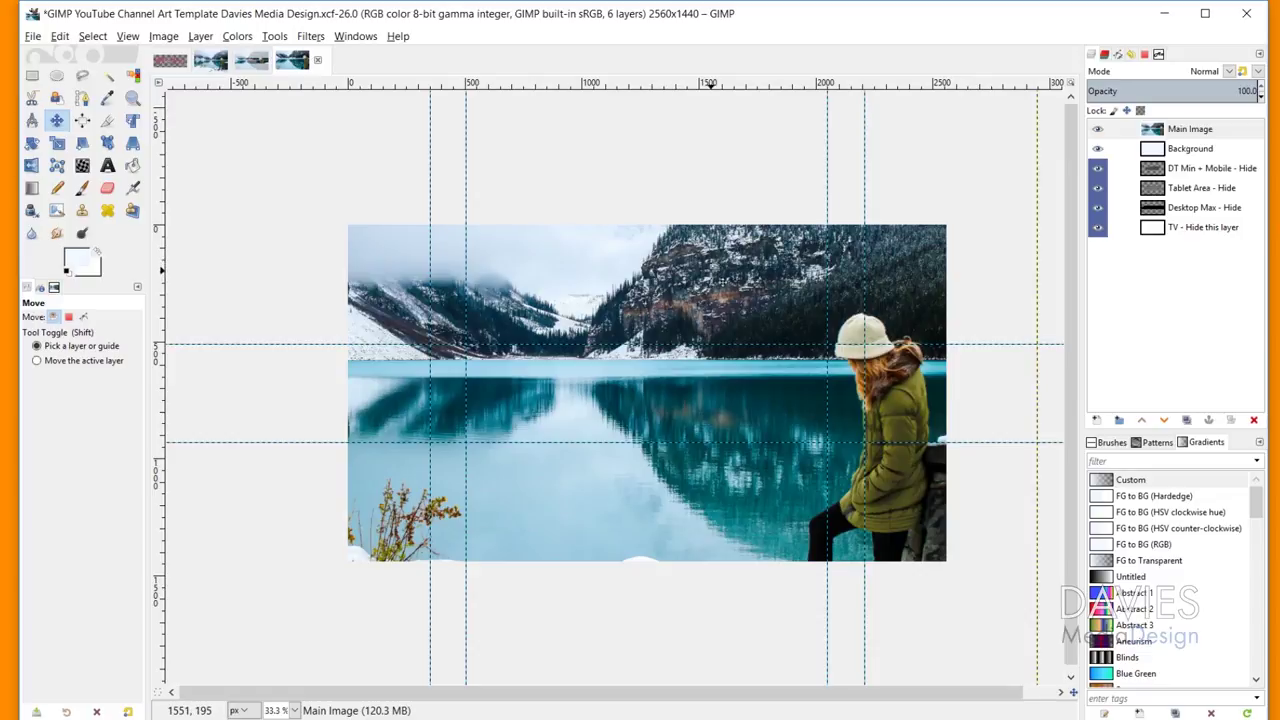
left_click_drag(710, 266, 625, 302)
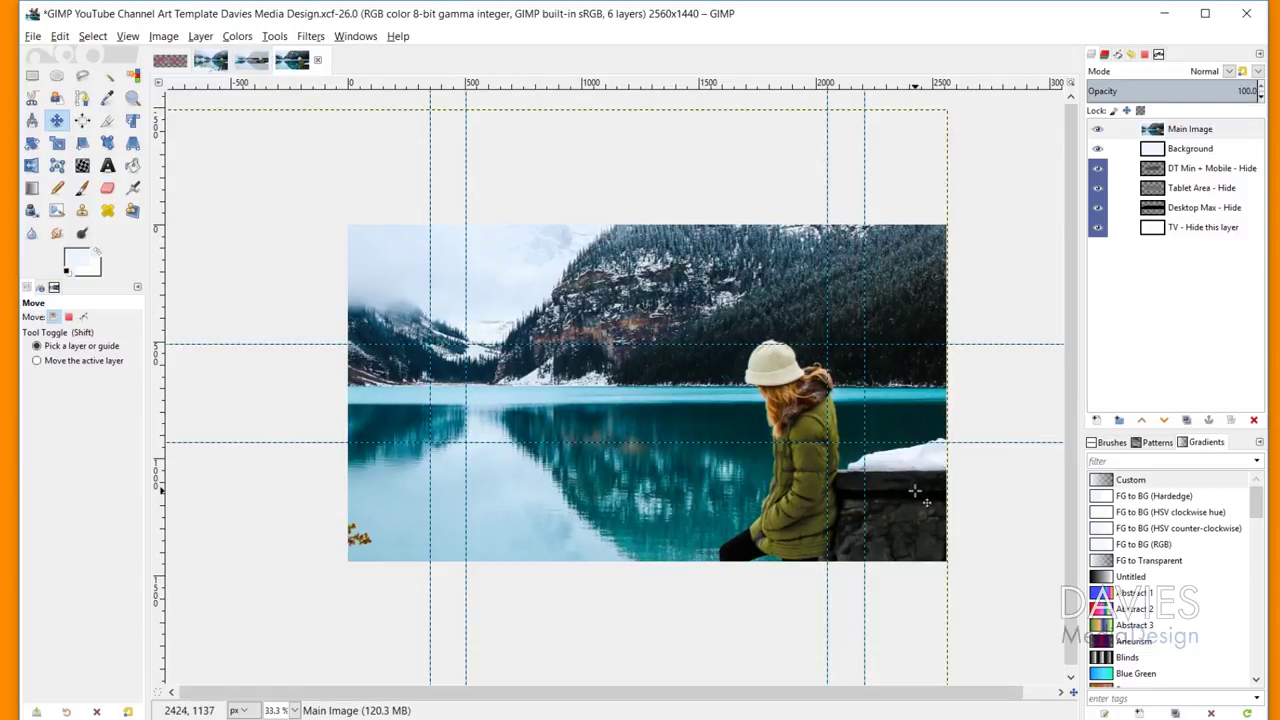
left_click_drag(924, 501, 917, 491)
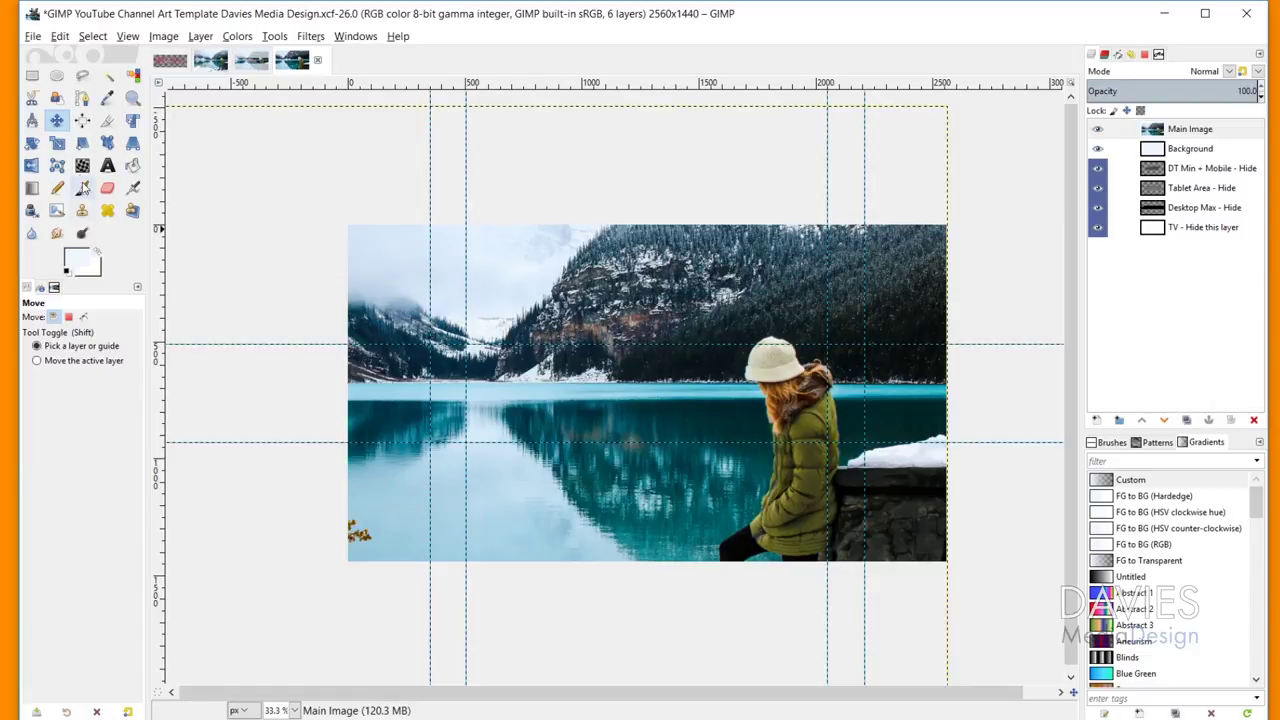
left_click(57, 143)
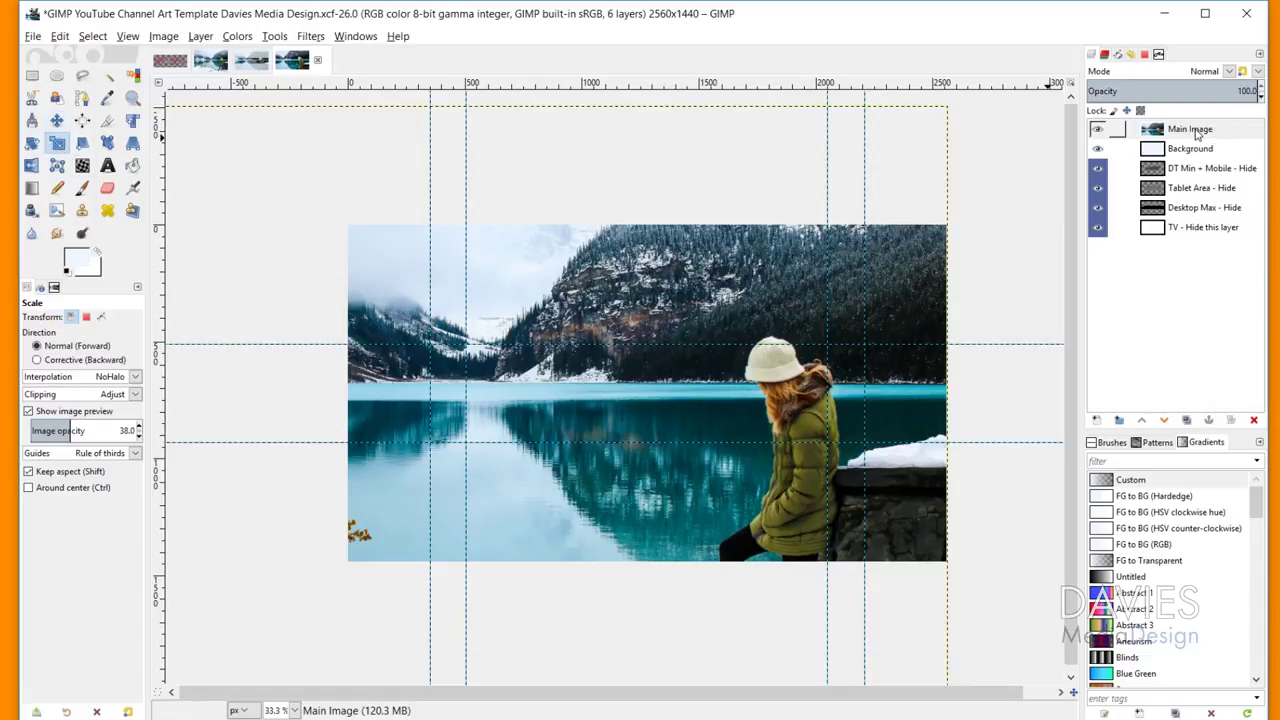
Step: Scale the lake photo down to 3430 × 2287, recentre it, and apply the scale
left_click(367, 558)
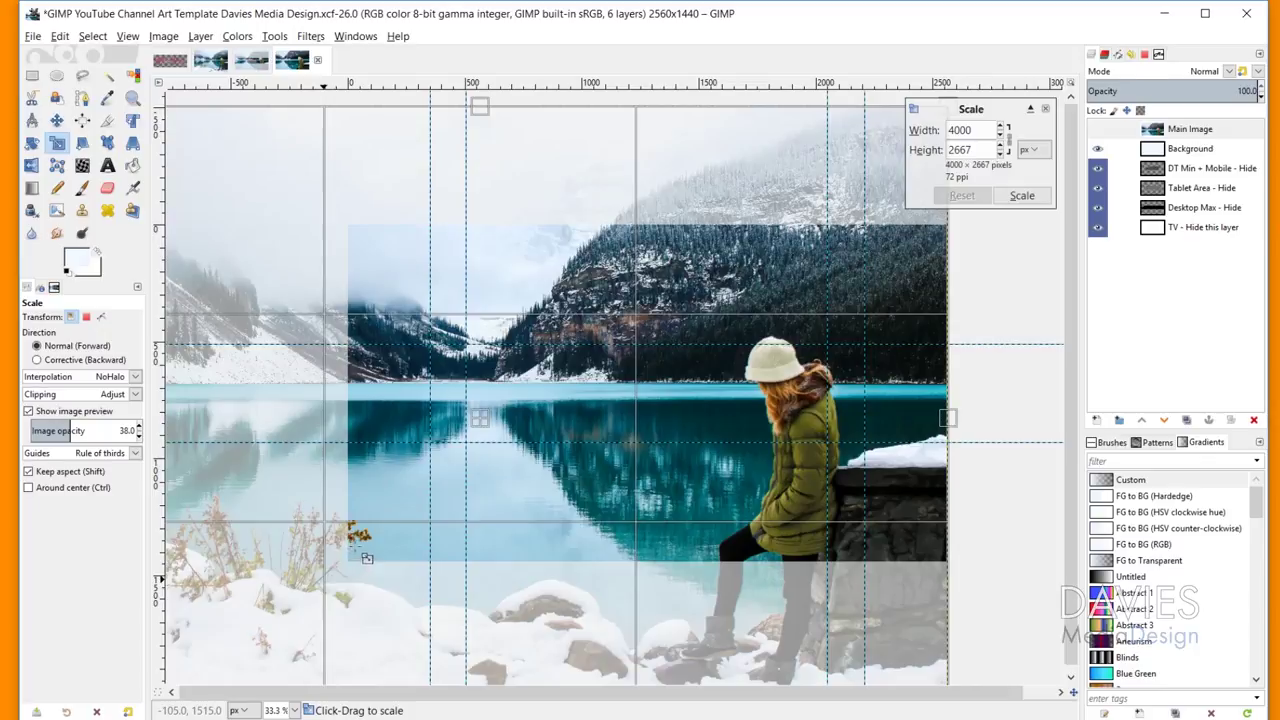
left_click_drag(367, 558, 426, 521)
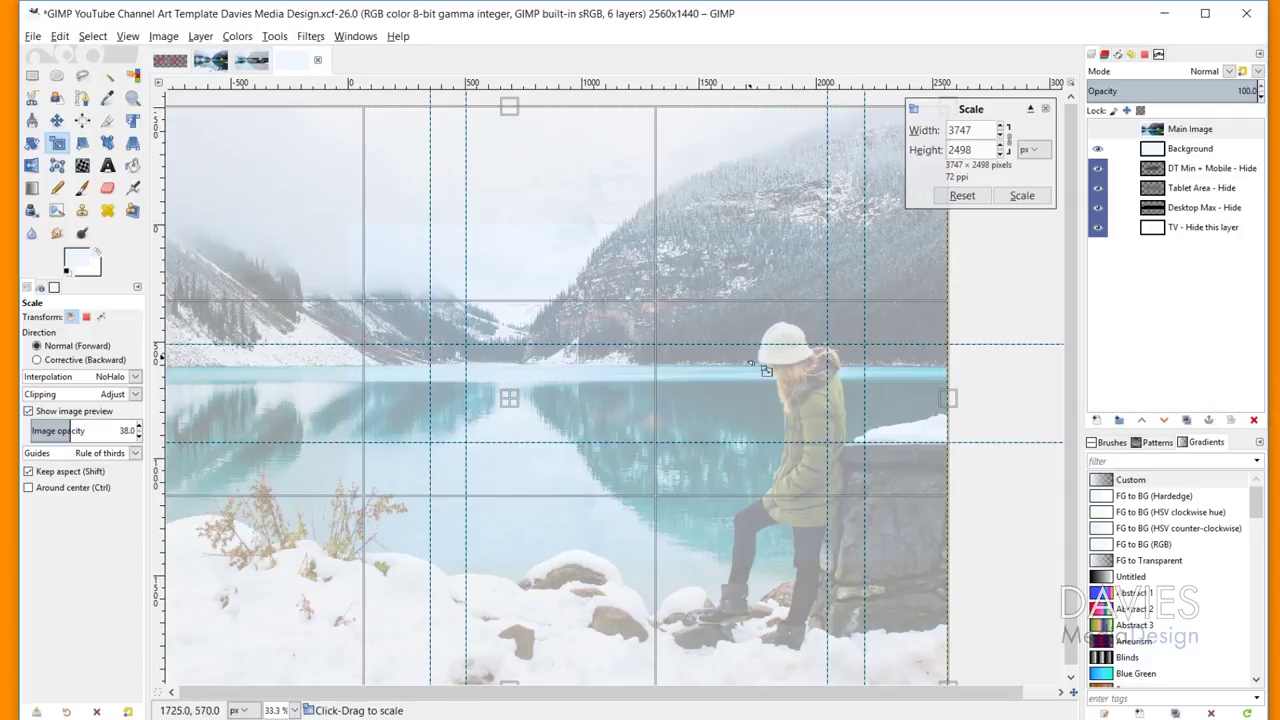
left_click_drag(337, 663, 270, 598)
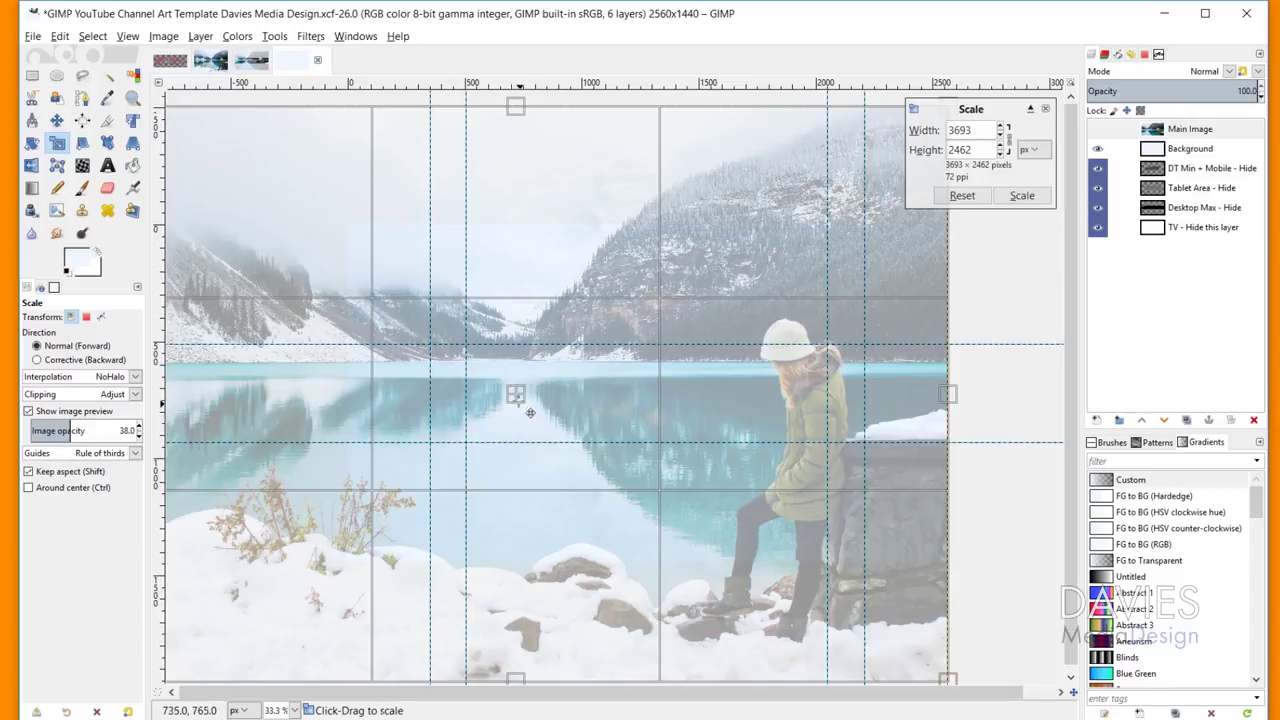
left_click_drag(529, 405, 529, 420)
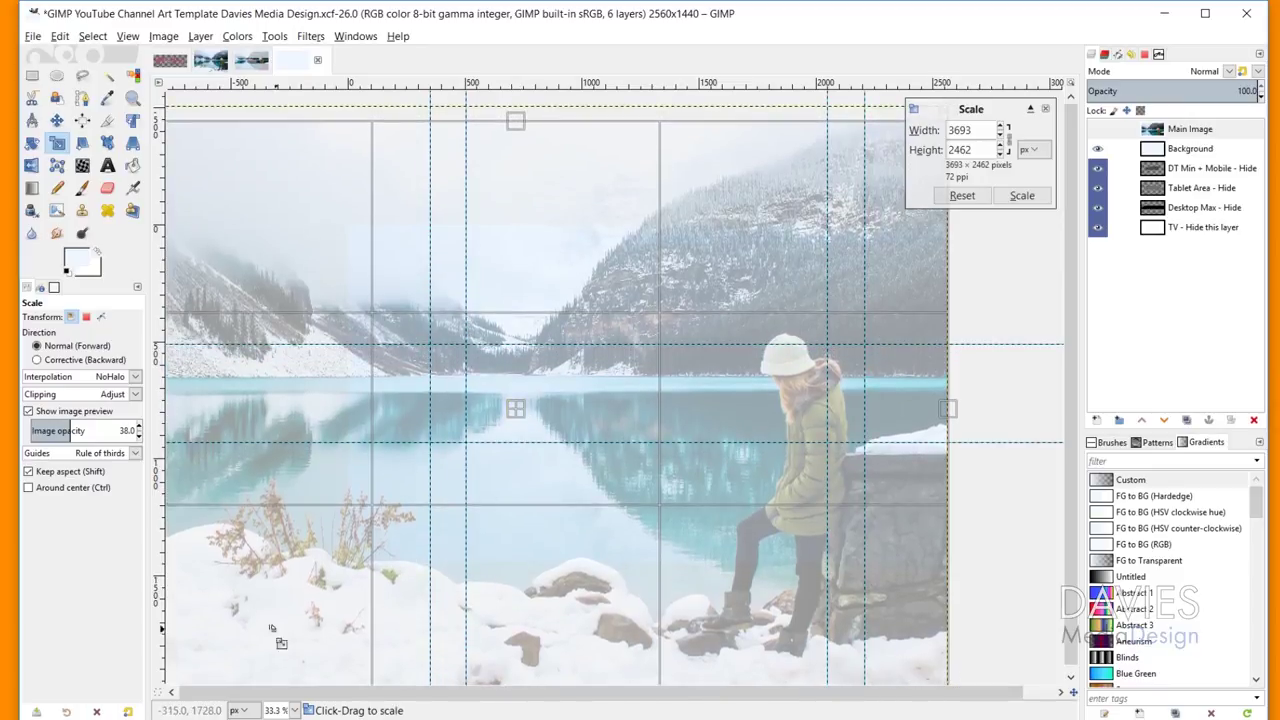
left_click_drag(246, 656, 258, 622)
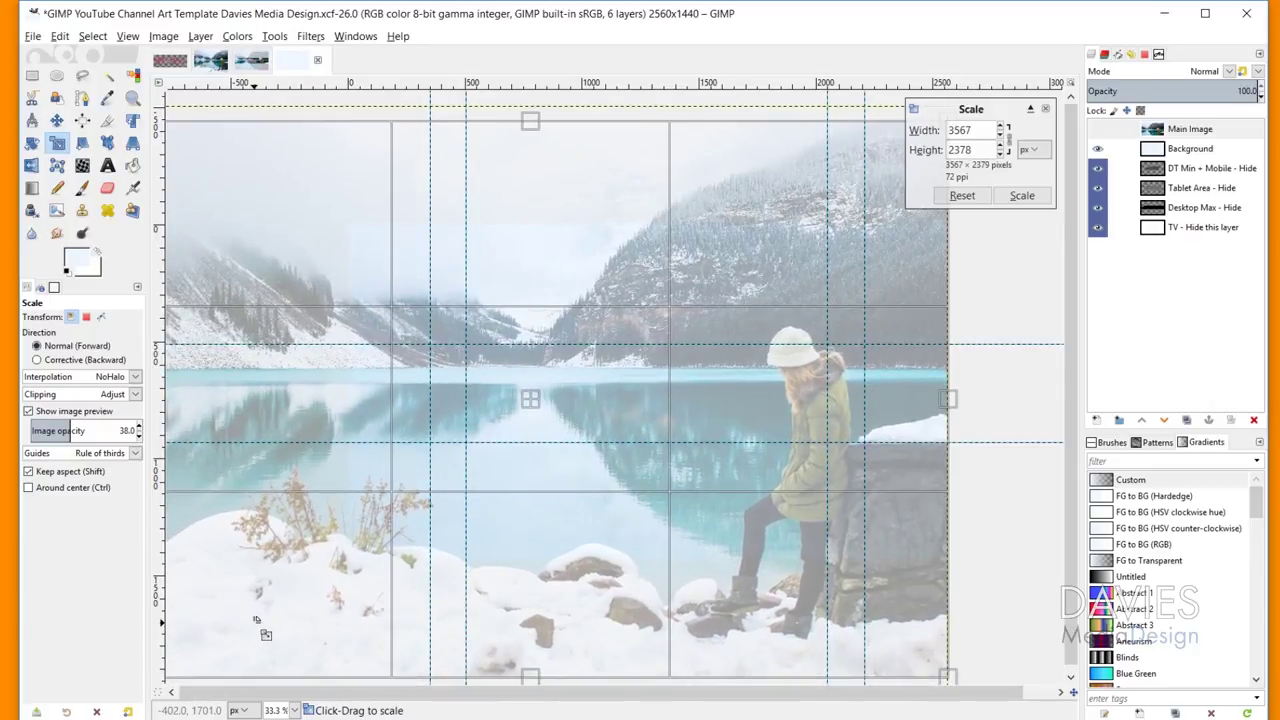
left_click_drag(529, 401, 530, 411)
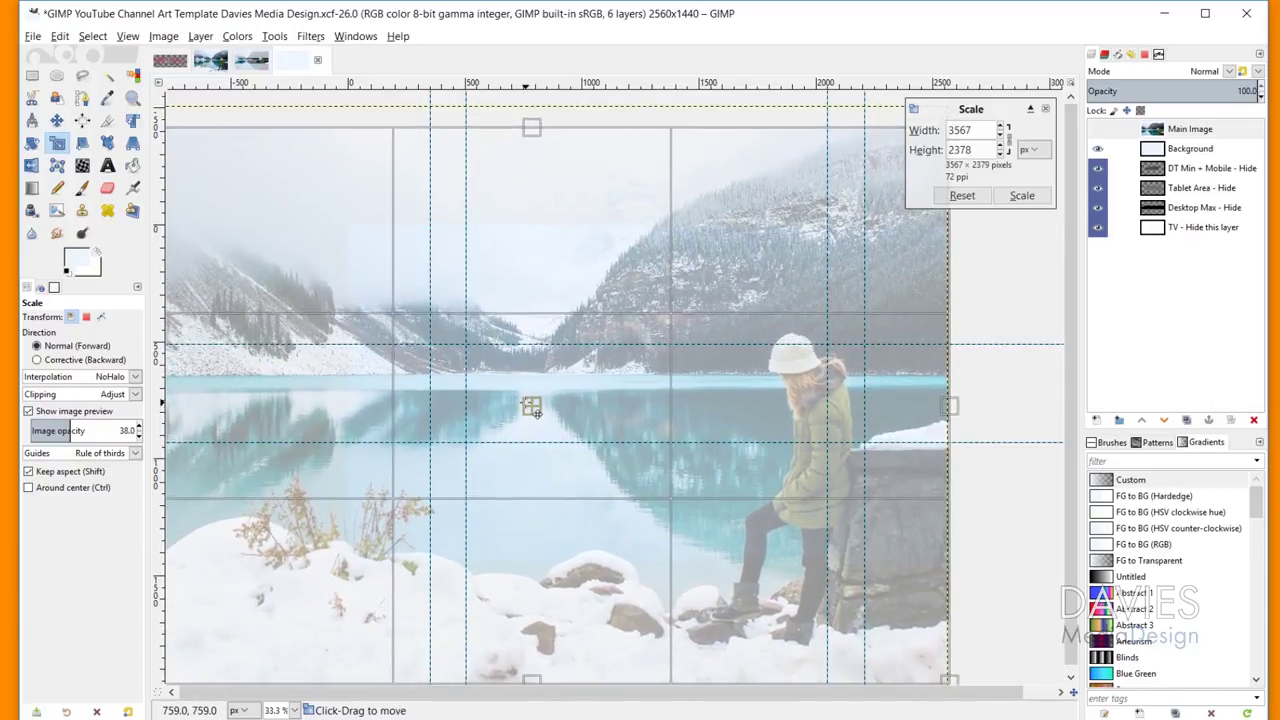
left_click_drag(244, 652, 252, 644)
left_click_drag(554, 424, 550, 419)
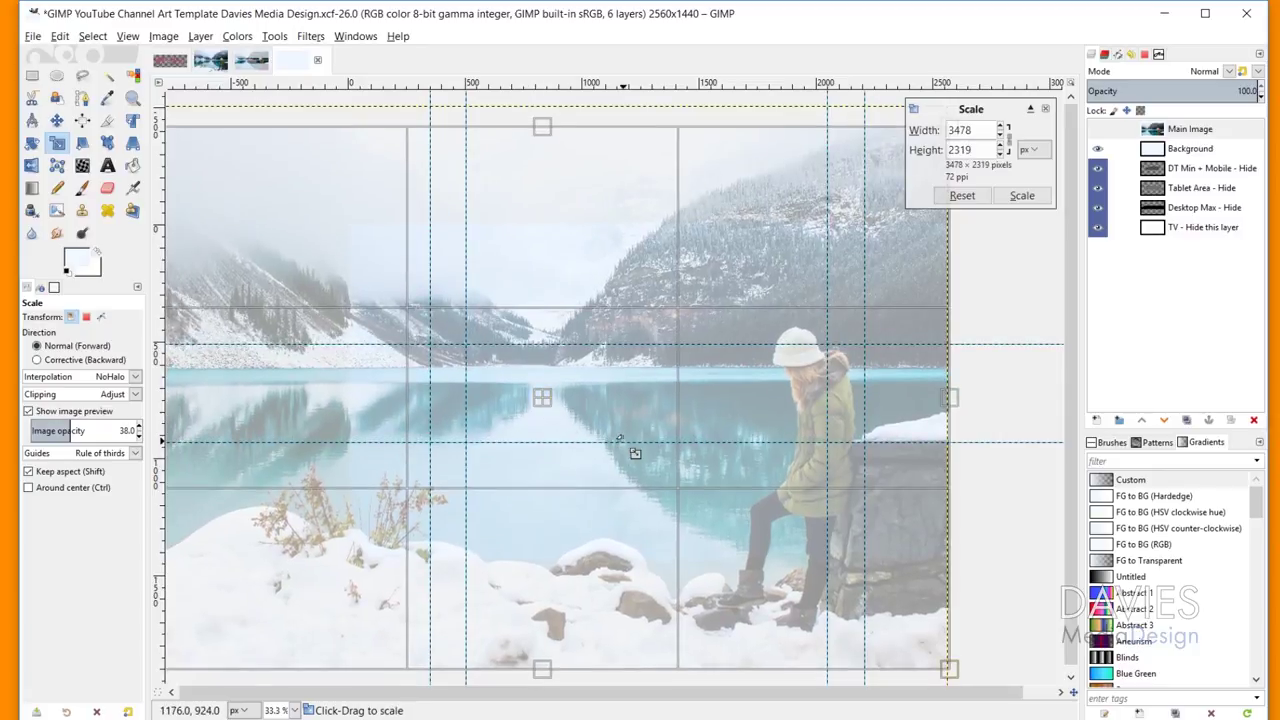
left_click_drag(200, 623, 208, 634)
left_click_drag(551, 394, 562, 415)
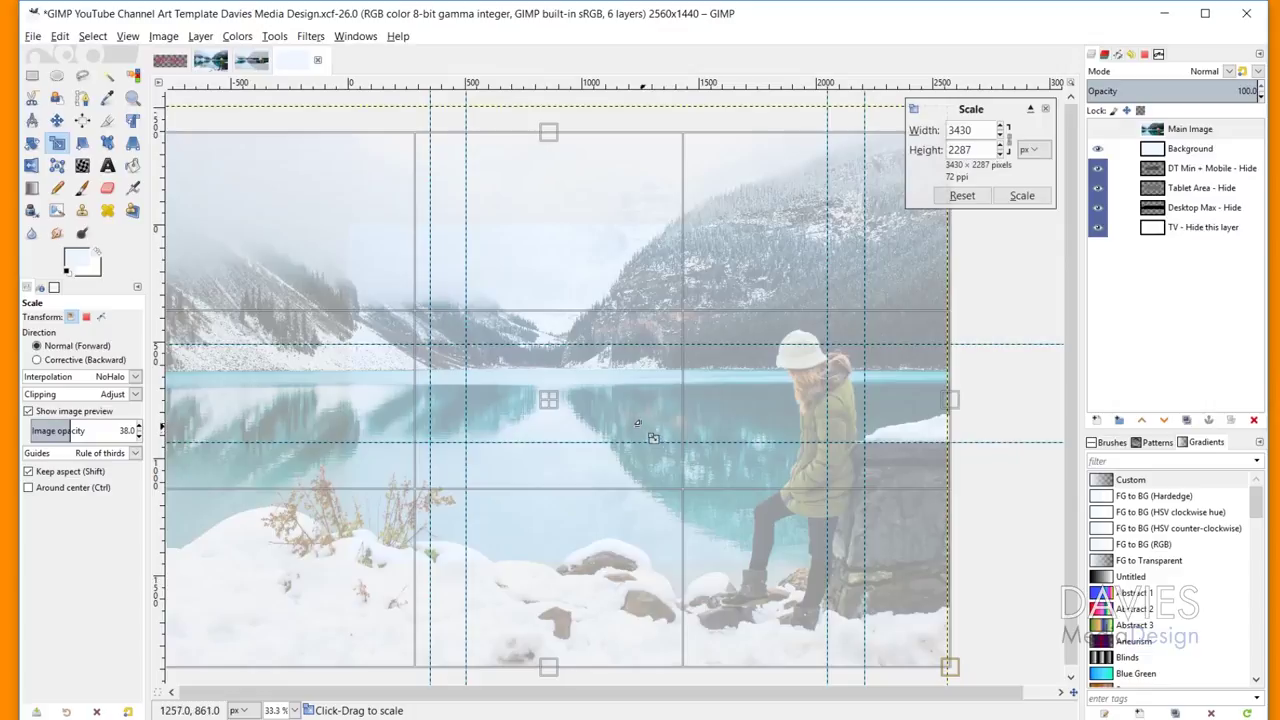
left_click(1028, 197)
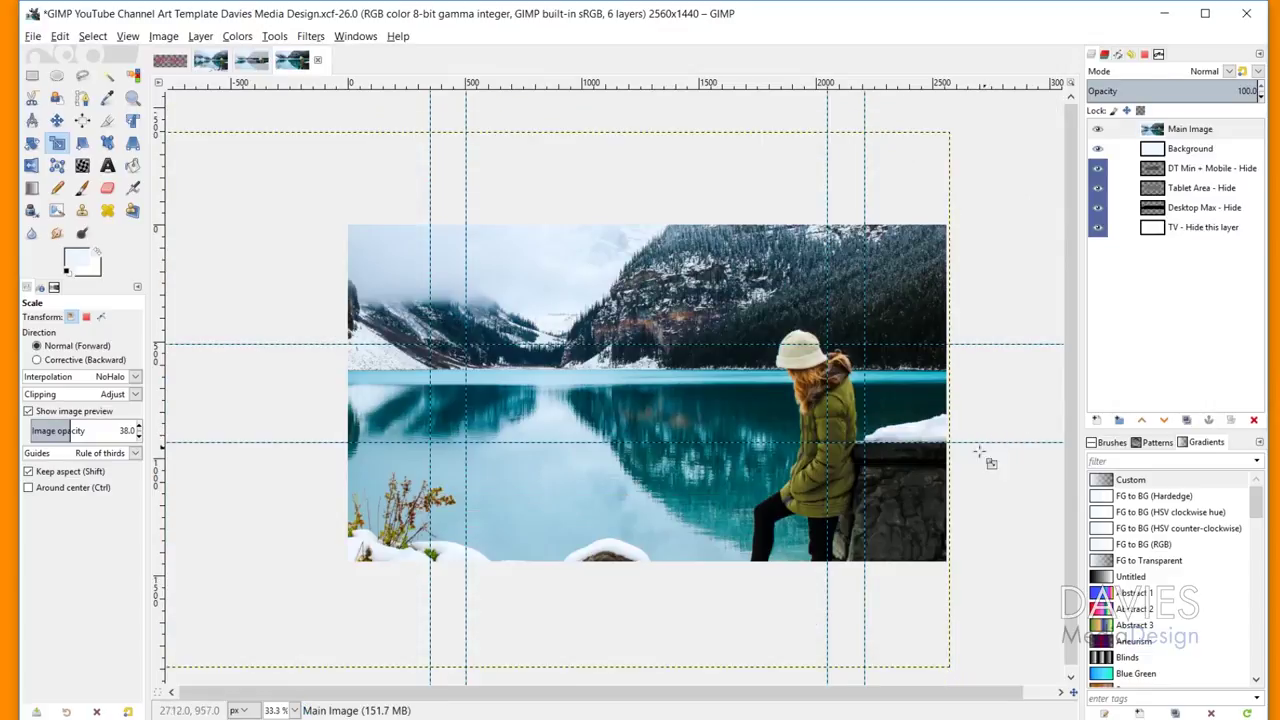
left_click(57, 120)
Step: Nudge the lake photo slightly down and switch to the Bit by the Bug logo image
left_click_drag(548, 399, 548, 407)
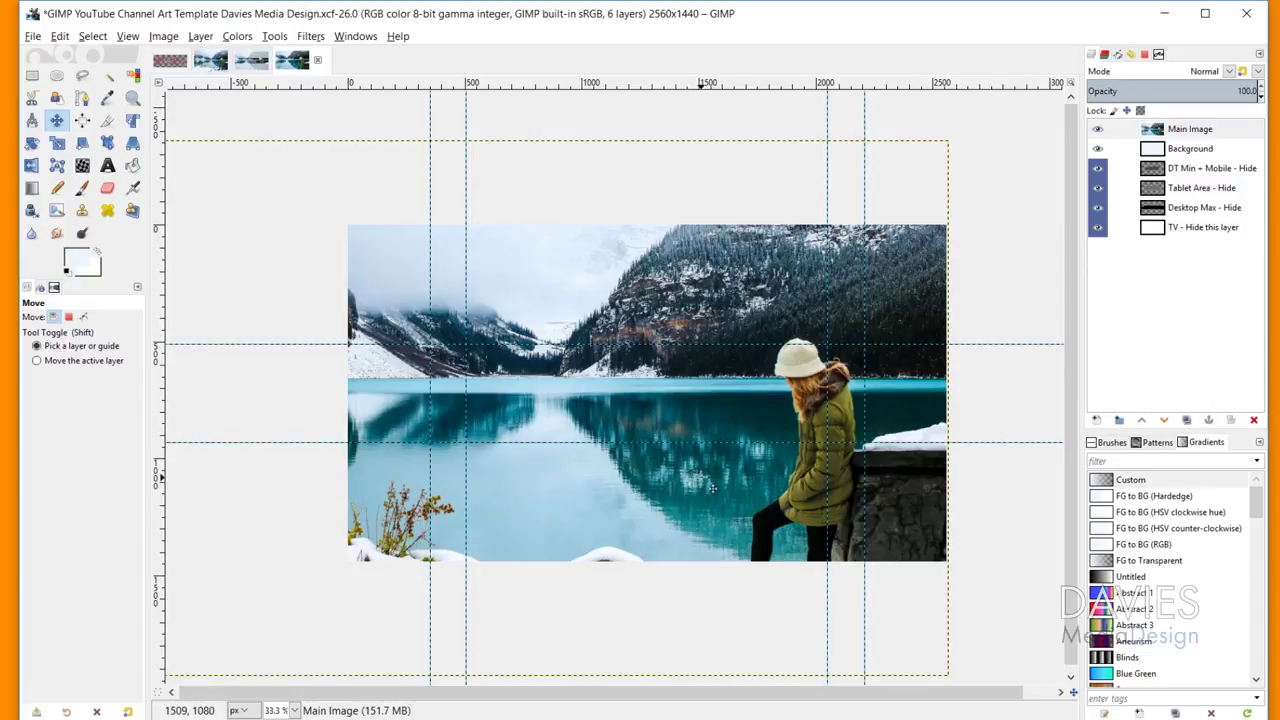
left_click(170, 62)
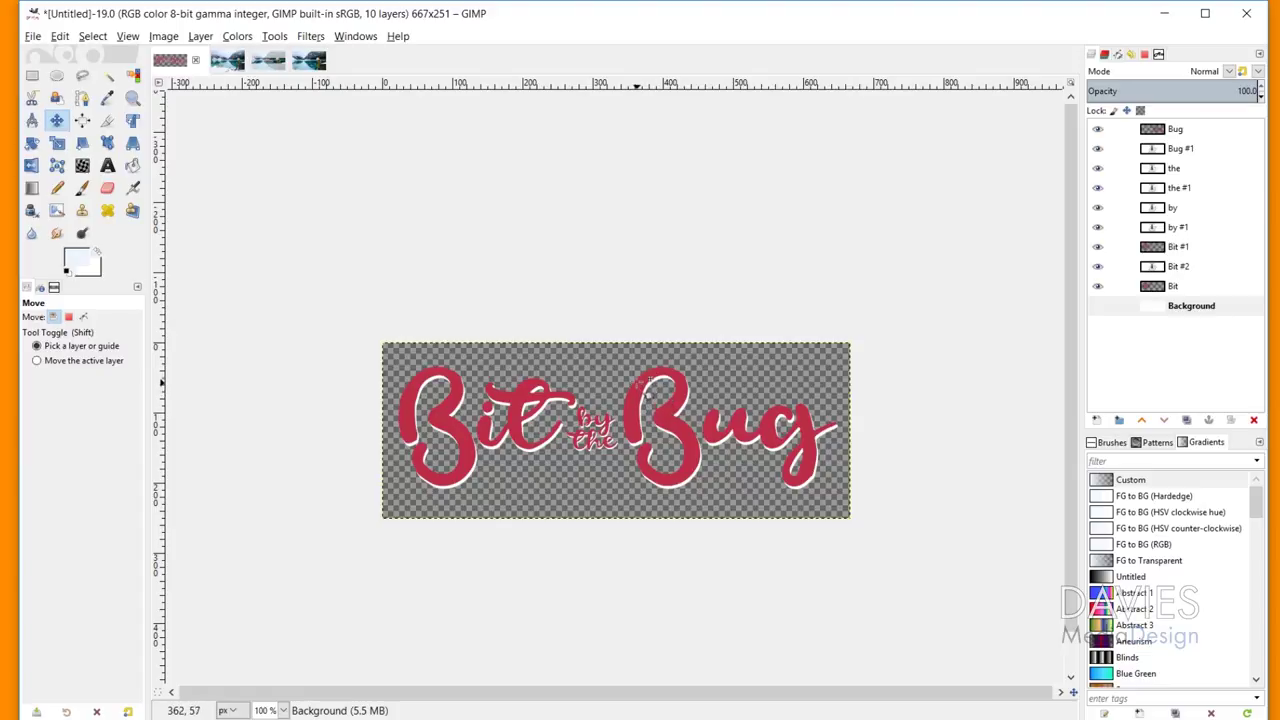
Step: Copy the Bit by the Bug logo's active layer pixels to the clipboard
key("shift+m")
key("ctrl+c")
Step: Copy Visible from the logo image, then return to the YouTube Channel Art template
left_click(60, 37)
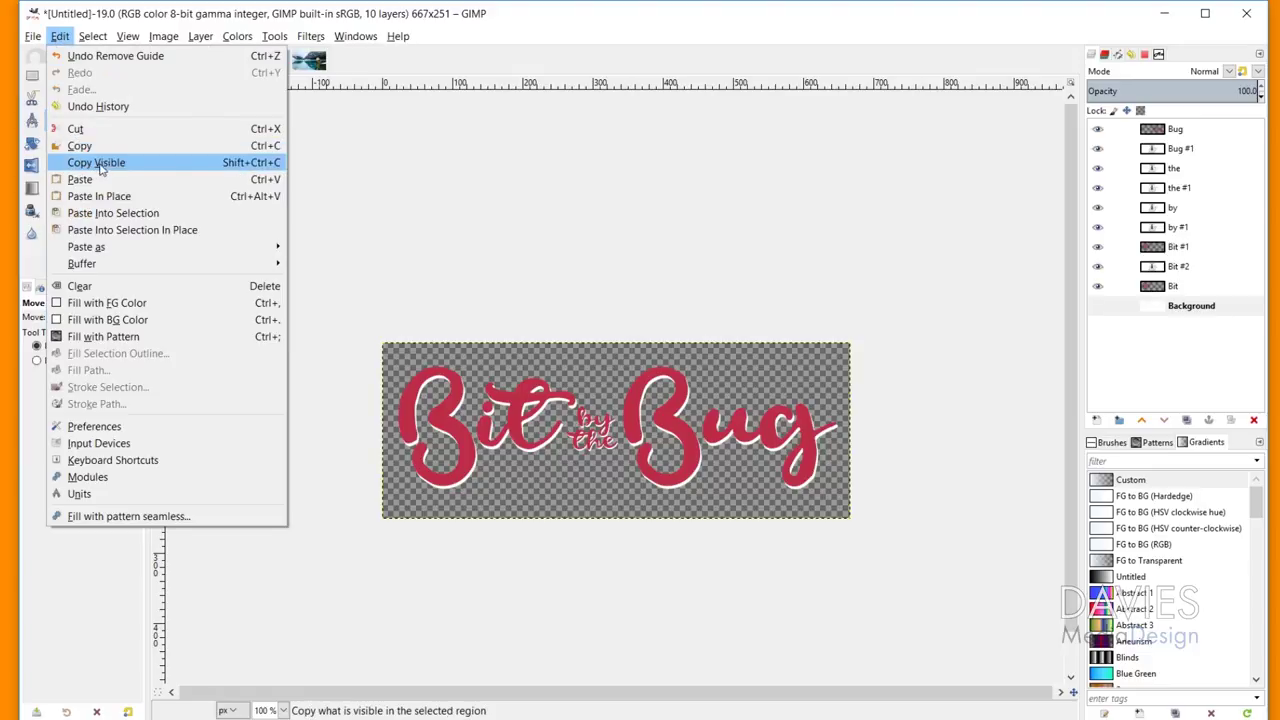
left_click(277, 164)
left_click(310, 36)
left_click(277, 14)
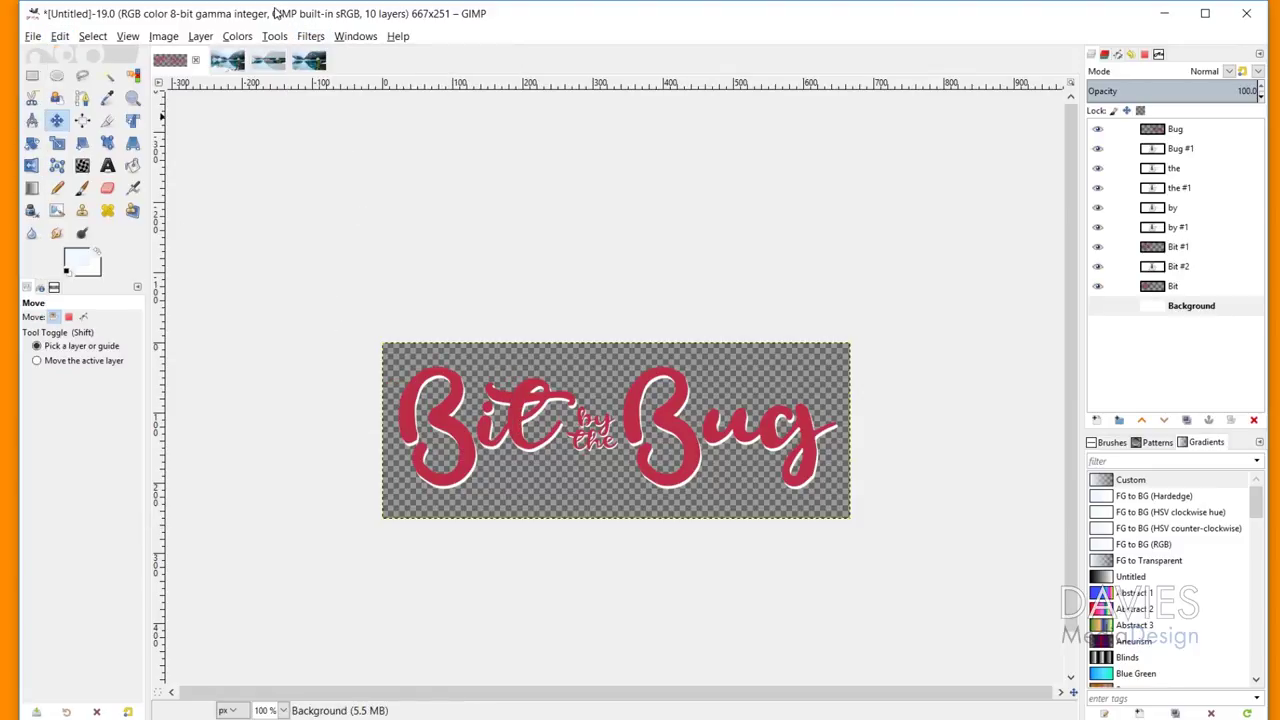
left_click(313, 62)
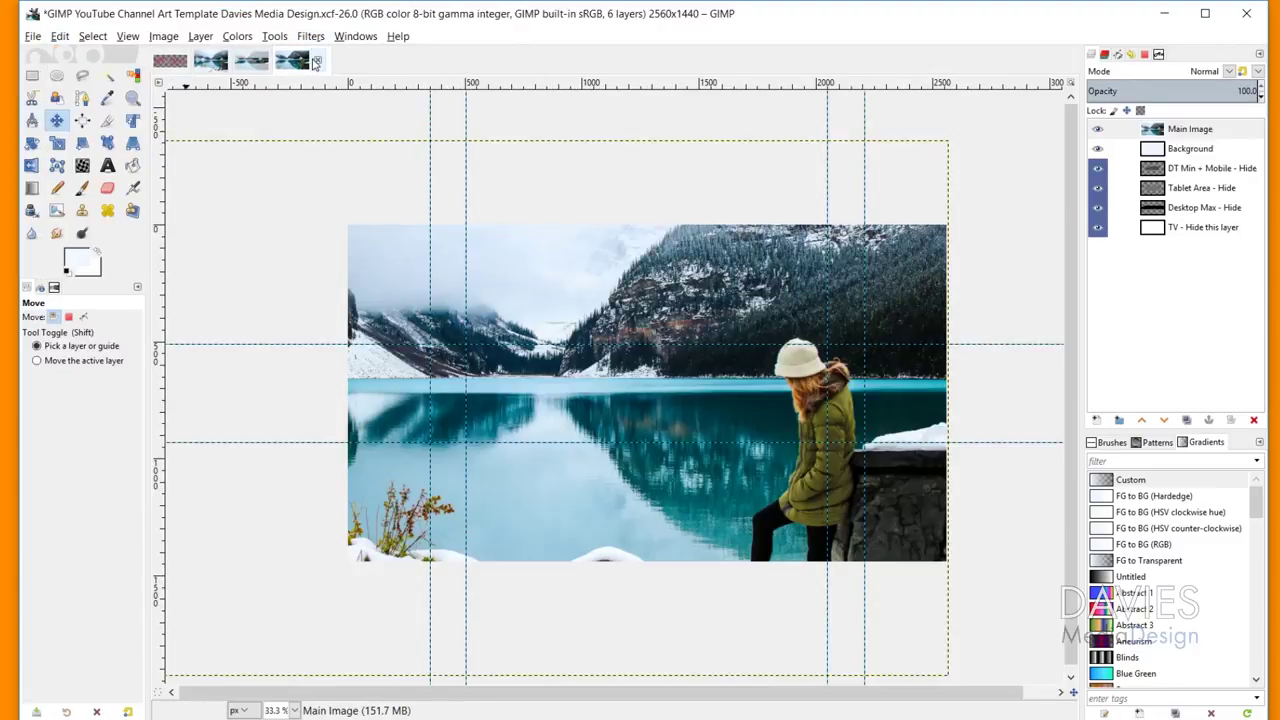
Step: Paste the logo into the template as a new layer named 'Logo'
key("ctrl+v")
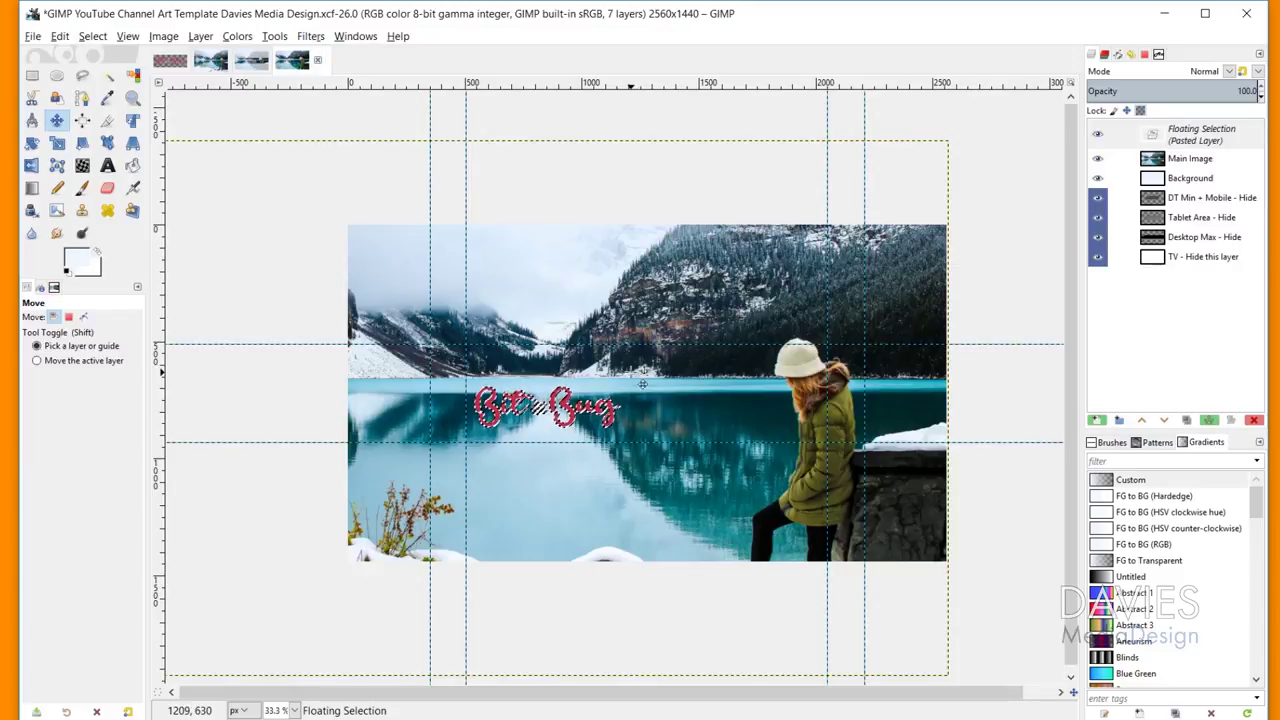
left_click(1157, 138)
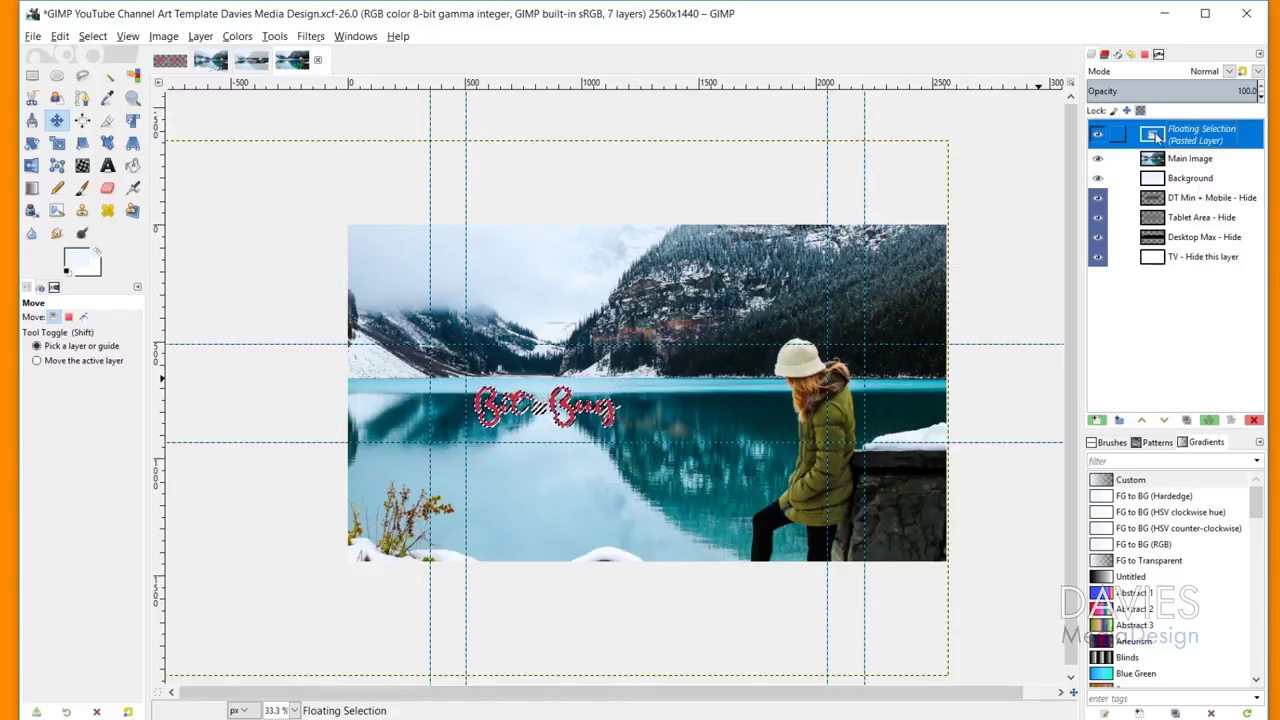
left_click(1097, 420)
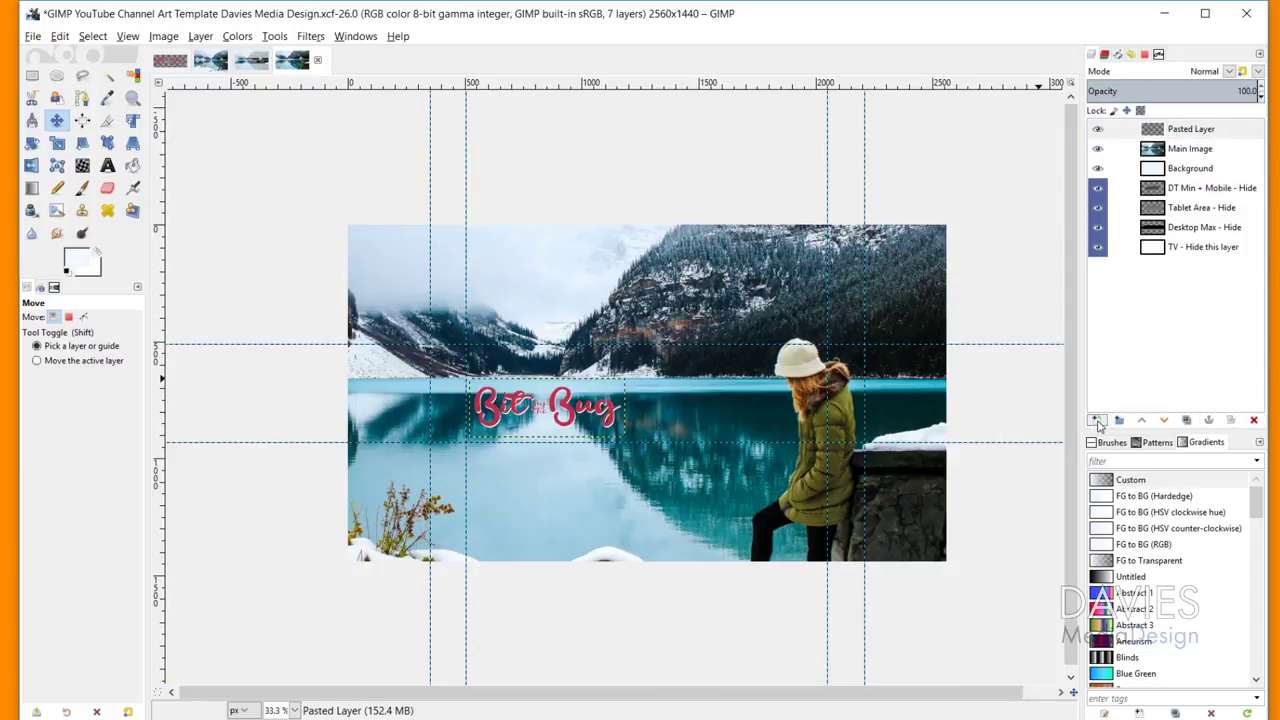
double_click(1213, 127)
type("Logo")
key("Return")
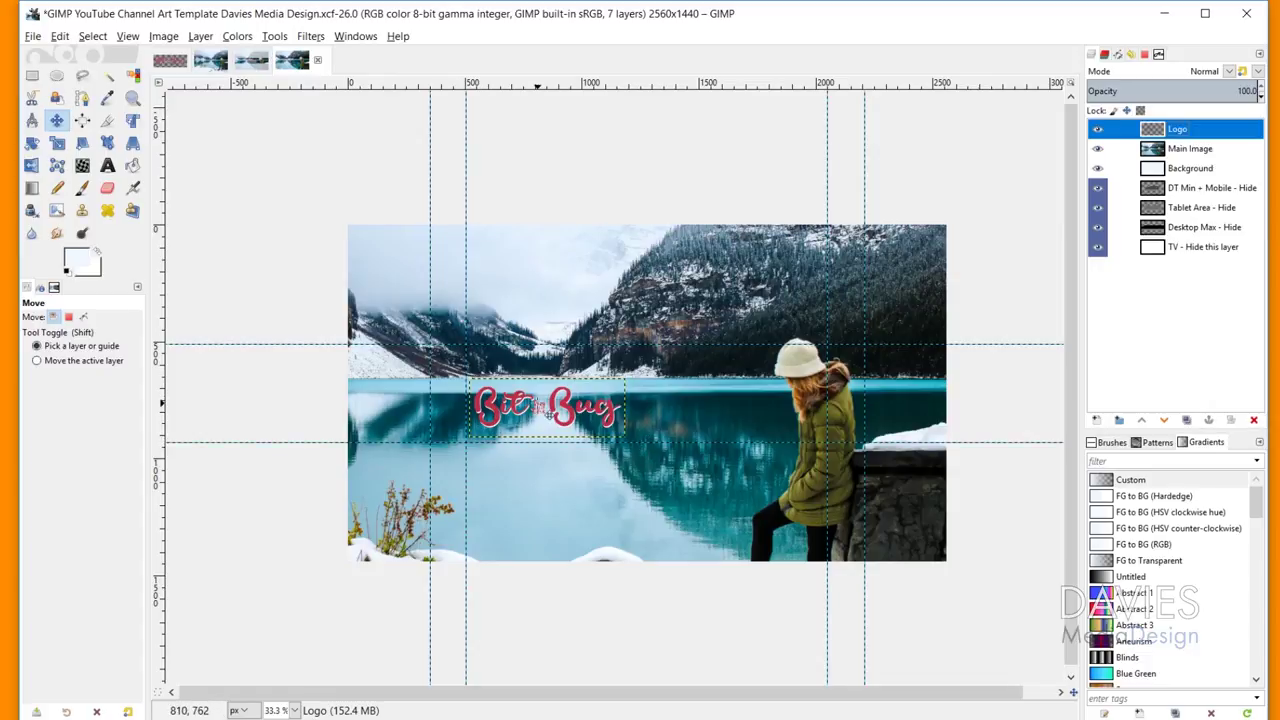
Step: Crop the Logo layer to content, then align it center and middle relative to the image
left_click(204, 36)
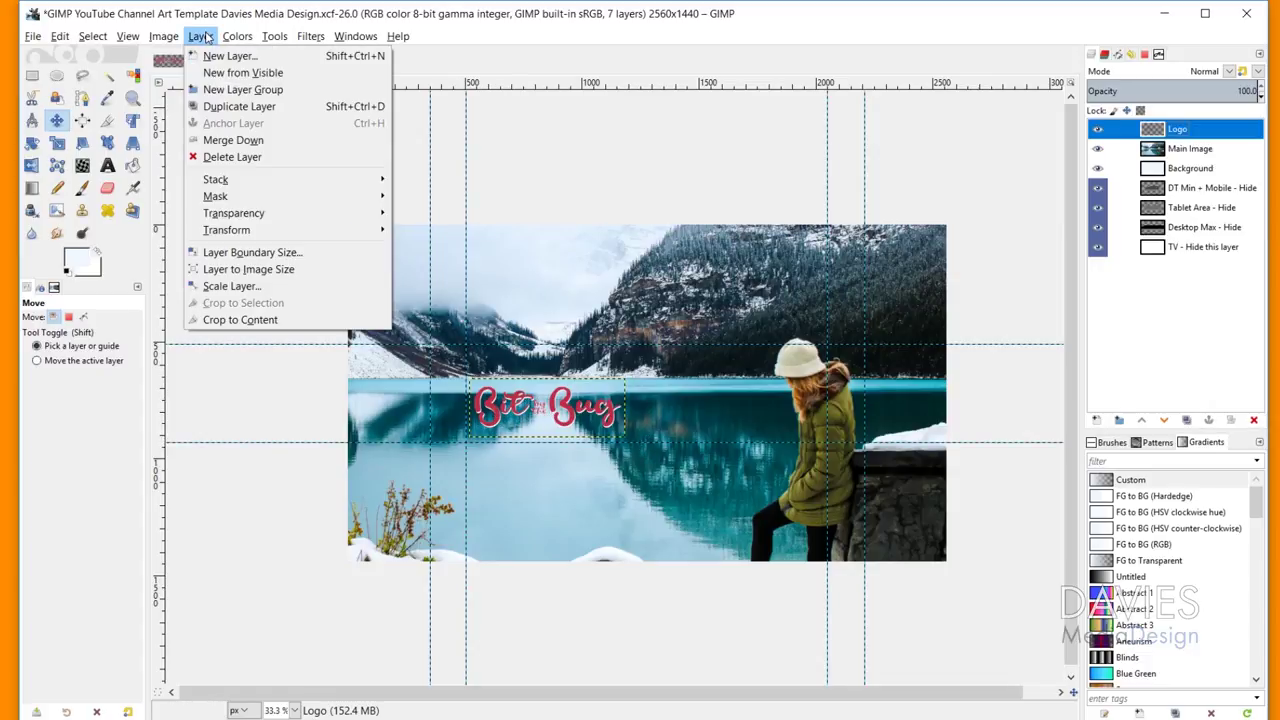
left_click(262, 320)
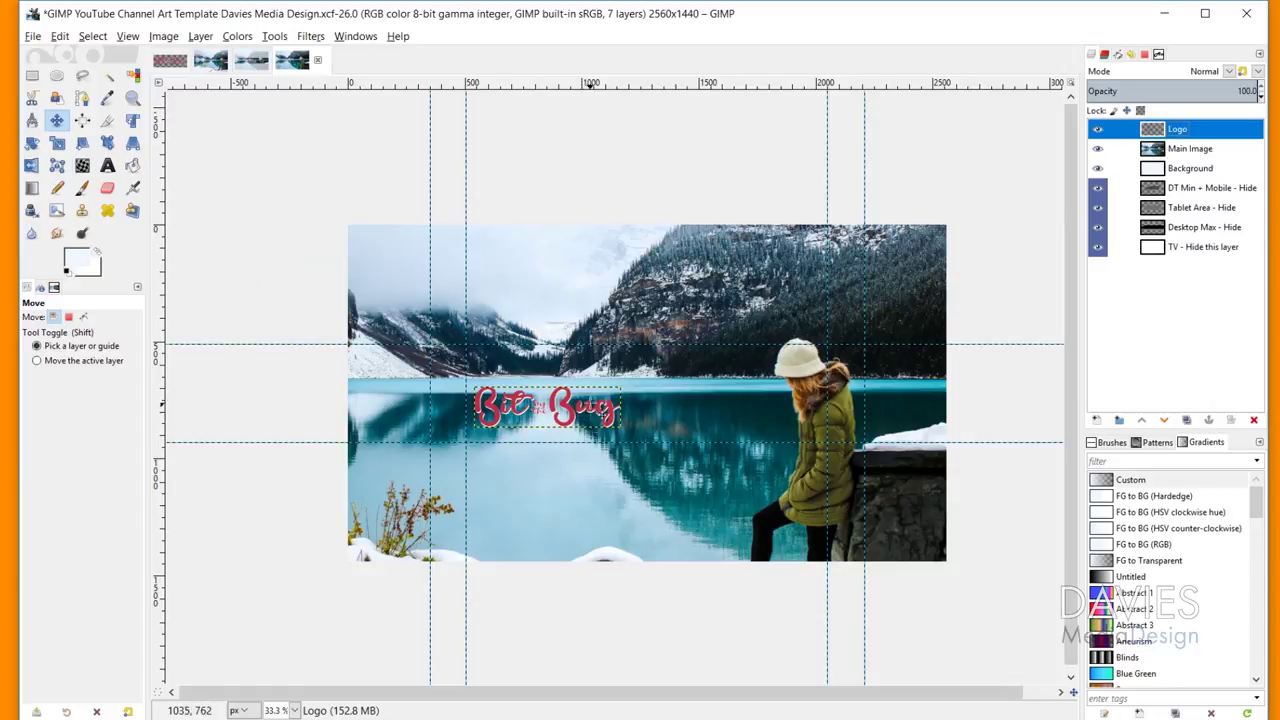
left_click(84, 120)
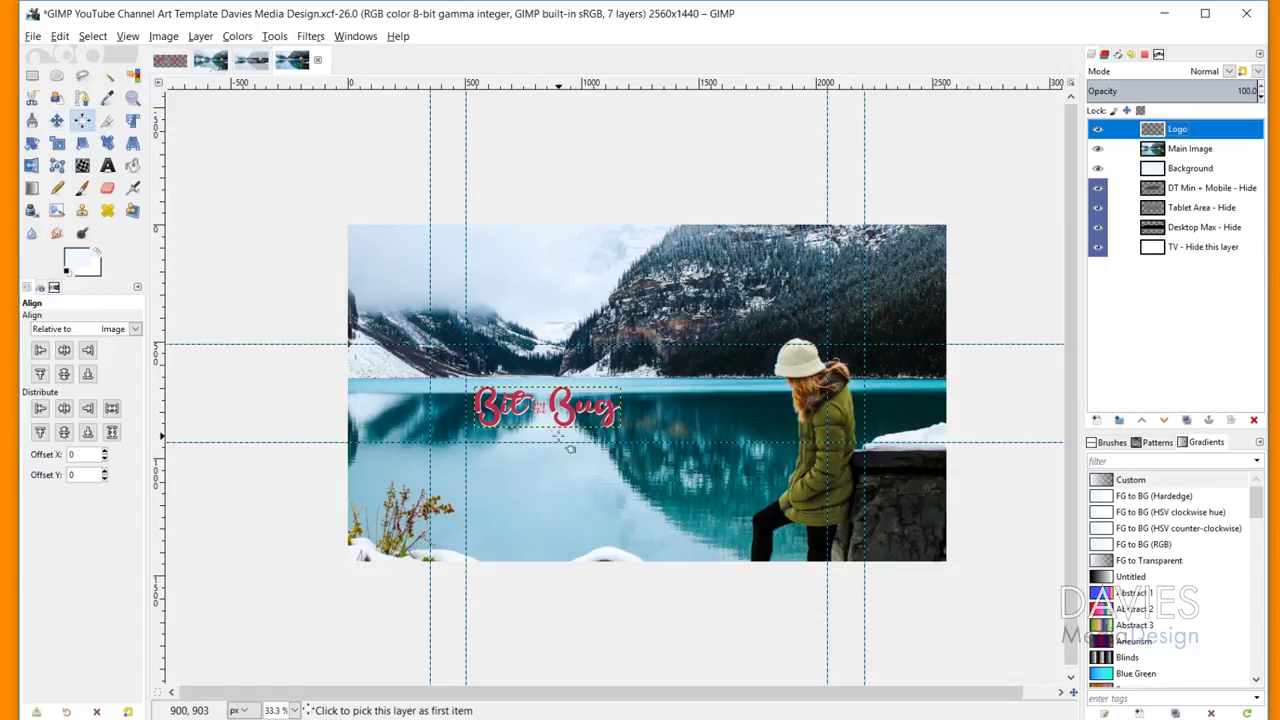
left_click(126, 332)
left_click(126, 367)
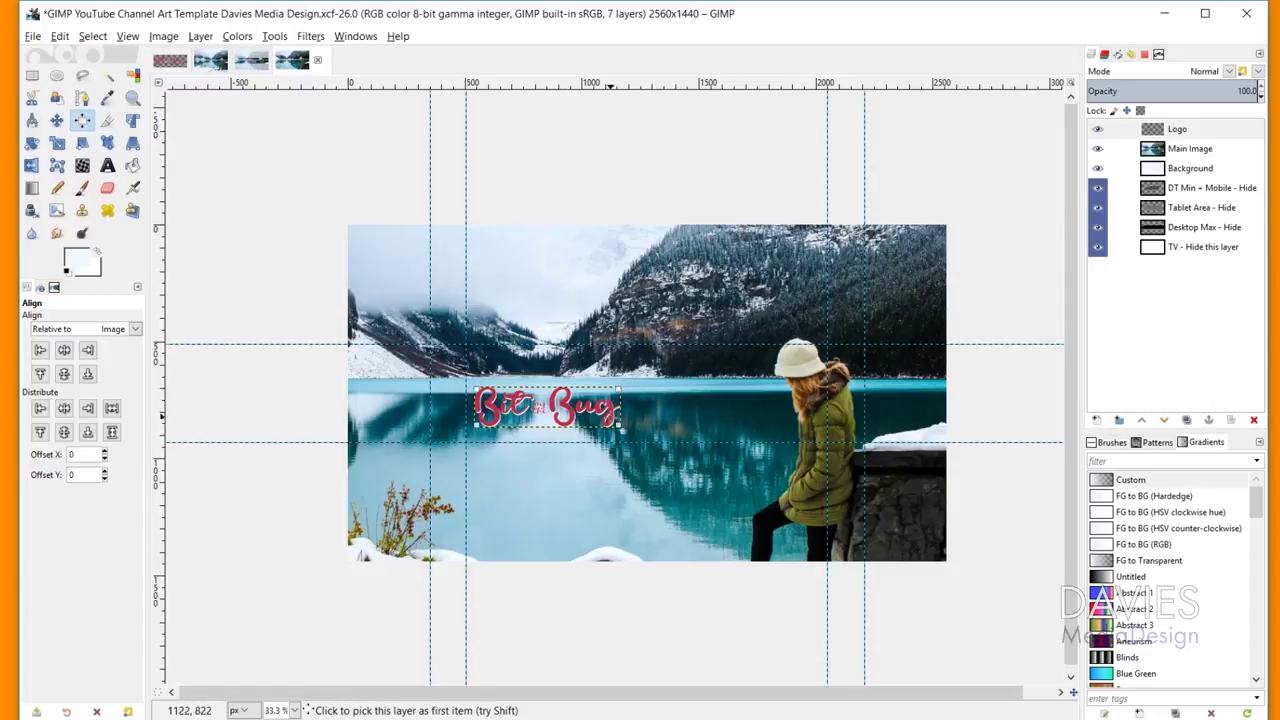
left_click(64, 351)
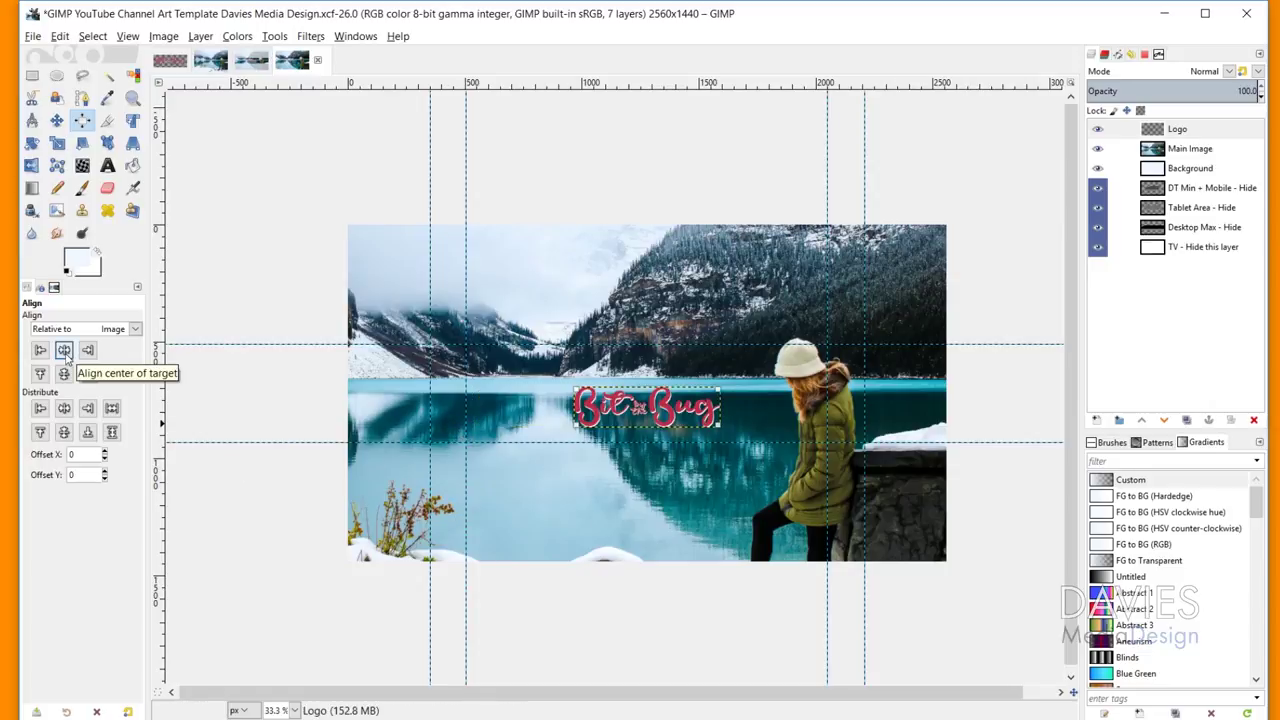
left_click(64, 374)
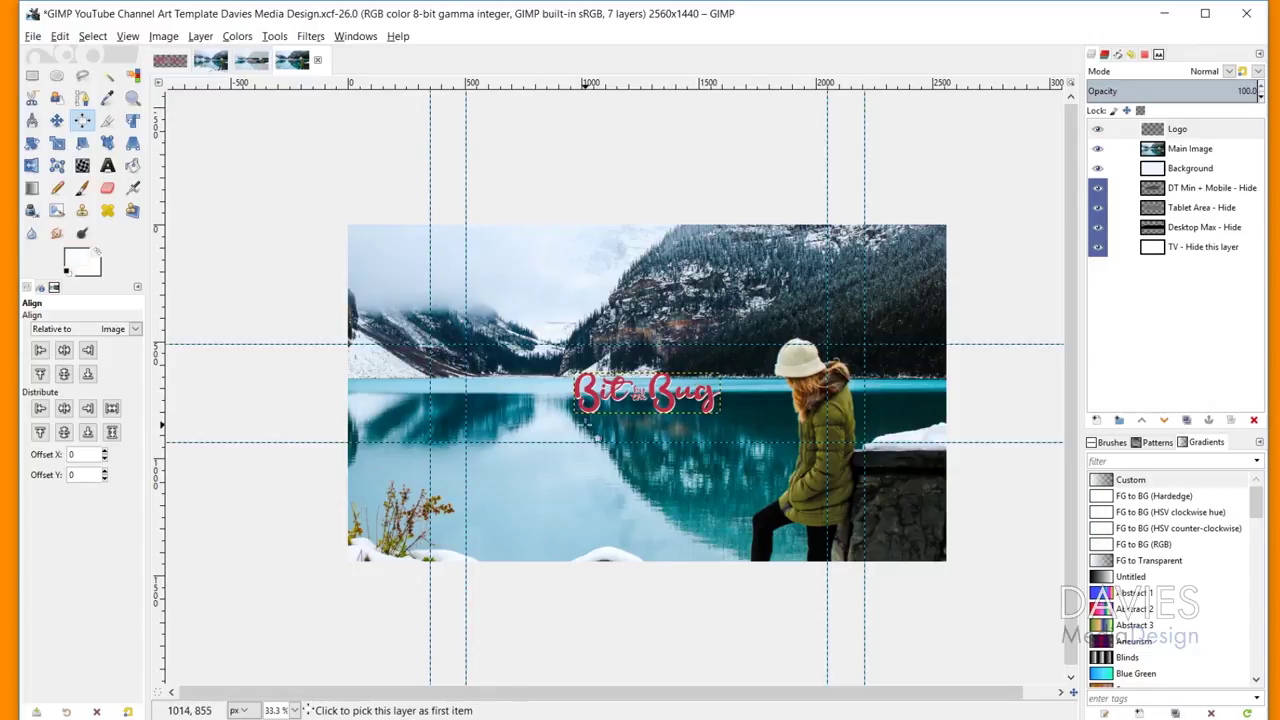
Step: Type the tagline 'TRAVEL SHOW FOR MILLENIALS' below the logo
left_click(110, 166)
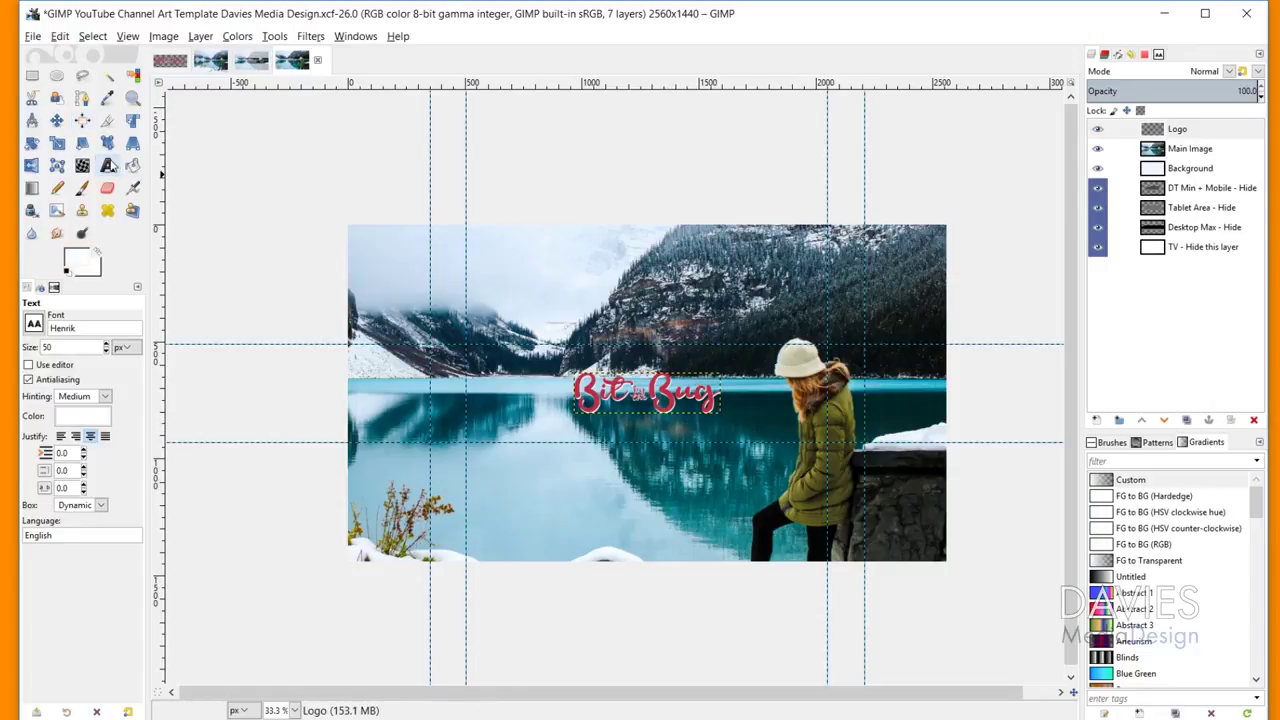
left_click(566, 425)
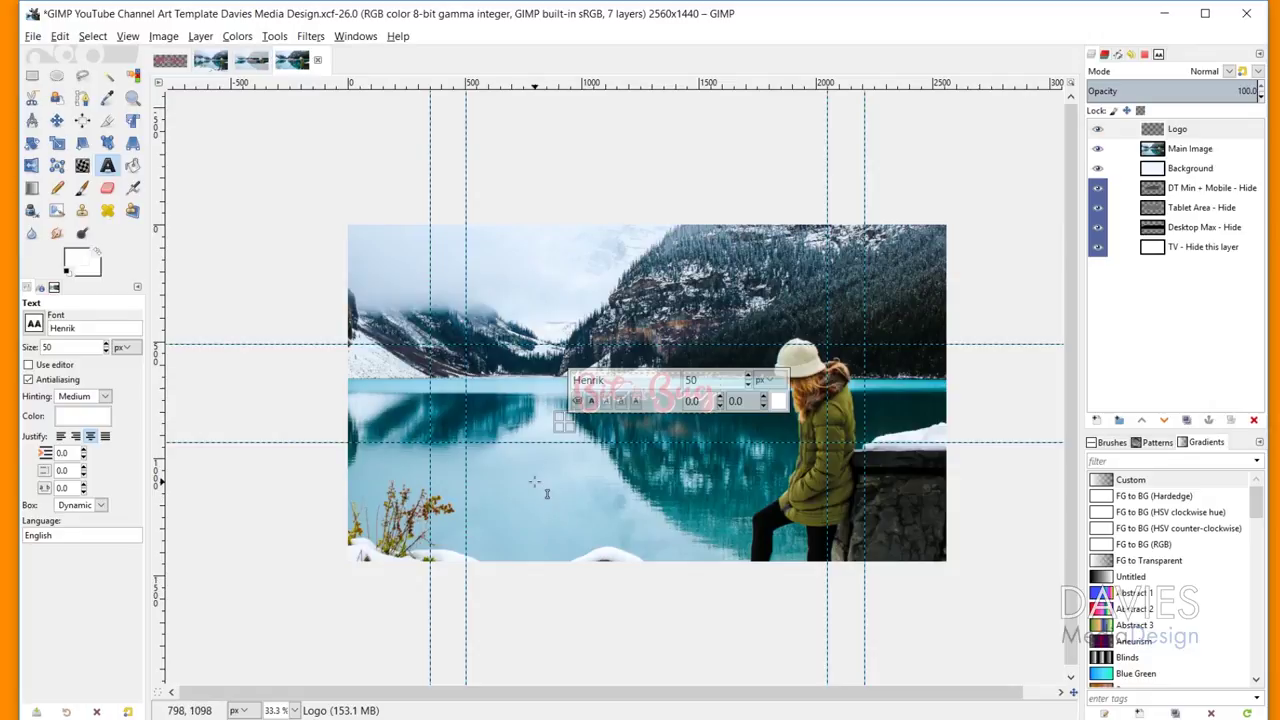
type("TRAVEL S")
type("HO")
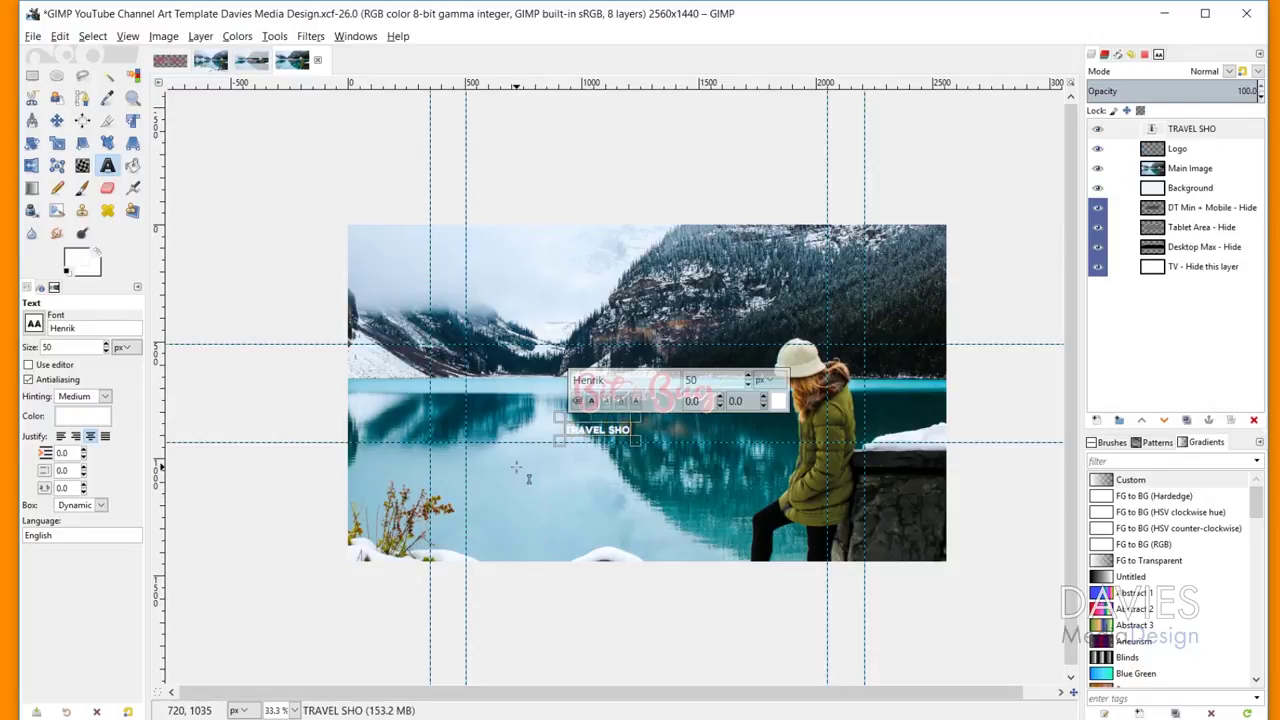
type("W FOR MILLENIALS")
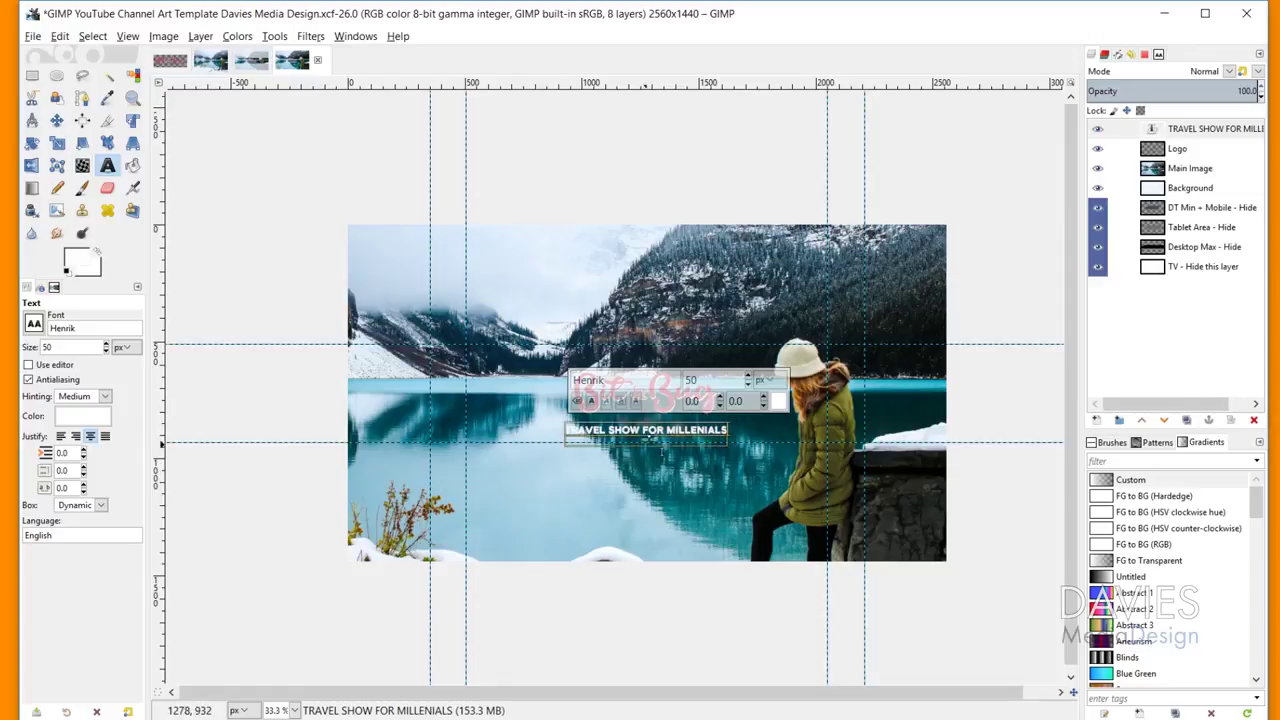
Step: Set the tagline's font to Henrik
left_click(38, 326)
scroll(47, 414, "up", 1)
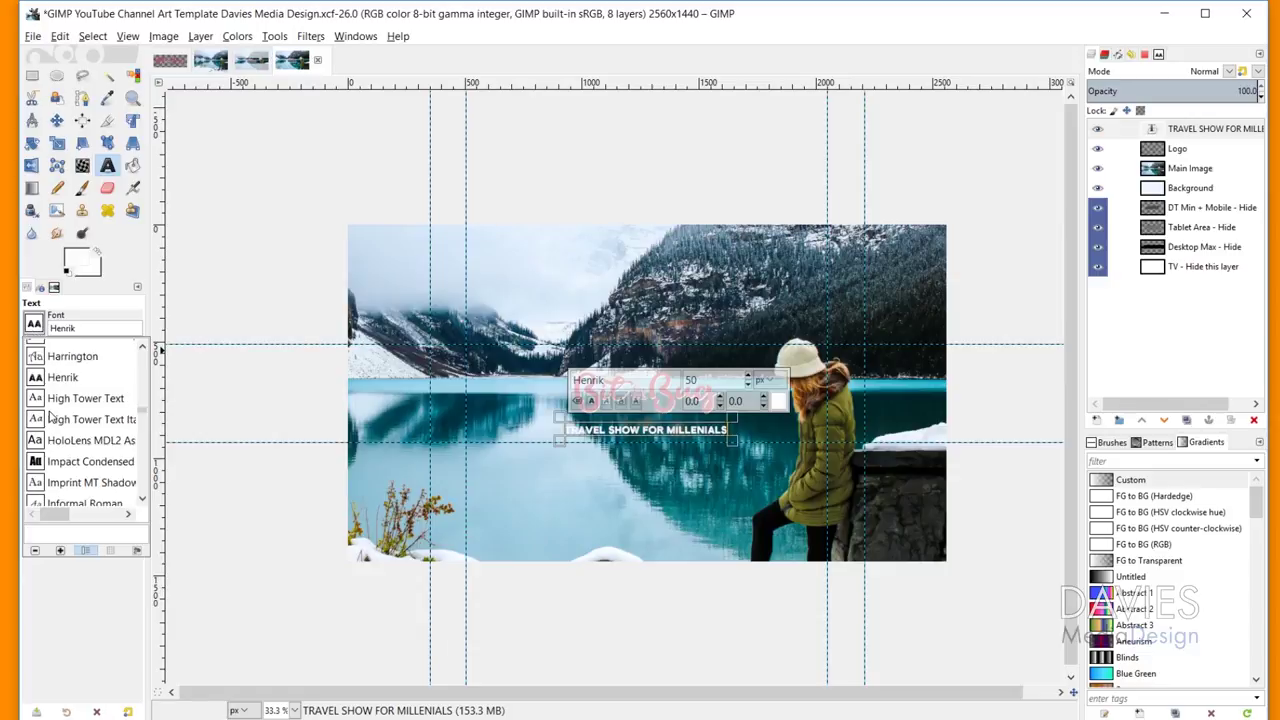
left_click(141, 550)
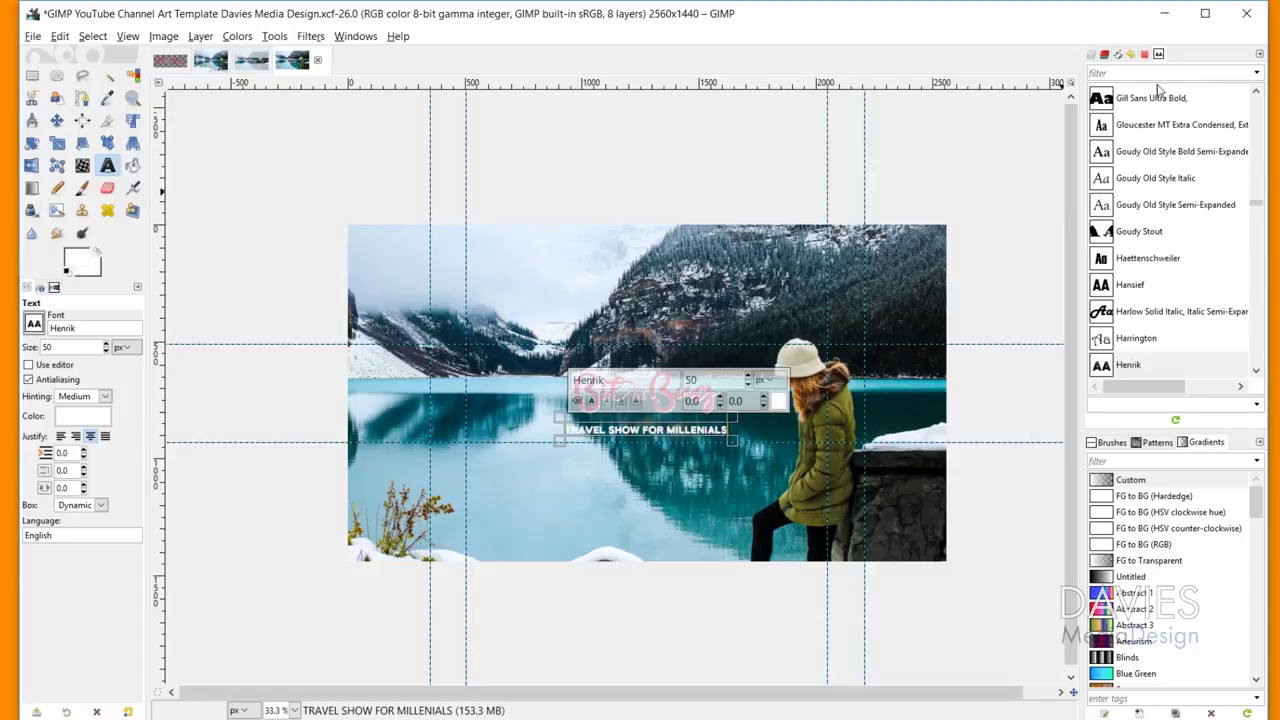
scroll(1141, 204, "down", 1)
left_click(1140, 327)
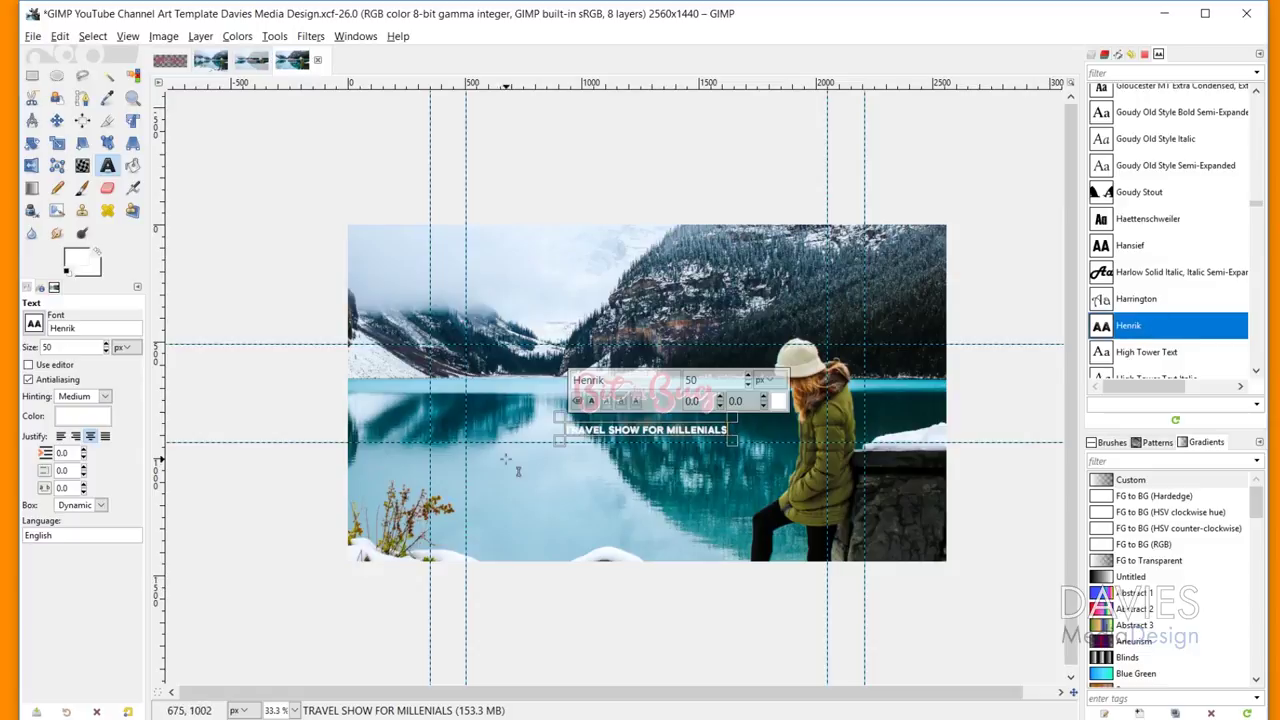
left_click(57, 120)
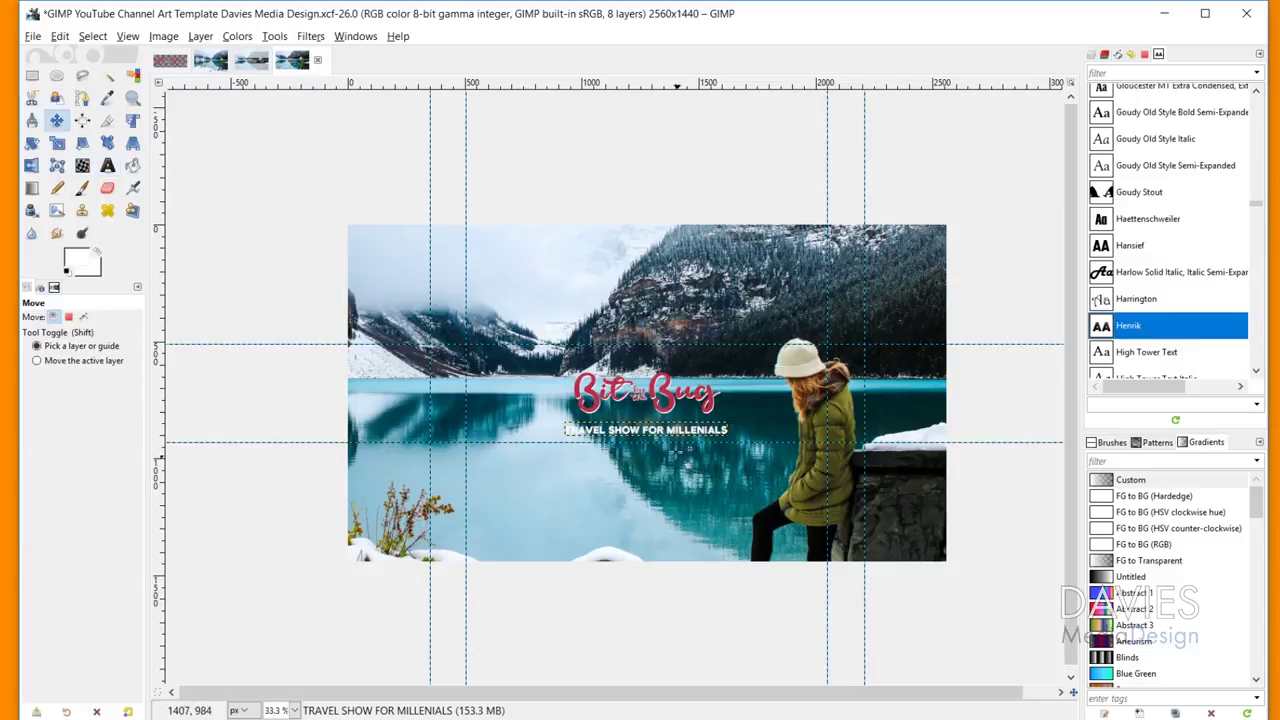
Step: Move the tagline text up a few pixels, closer to the logo
left_click(667, 441)
left_click_drag(667, 441, 669, 434)
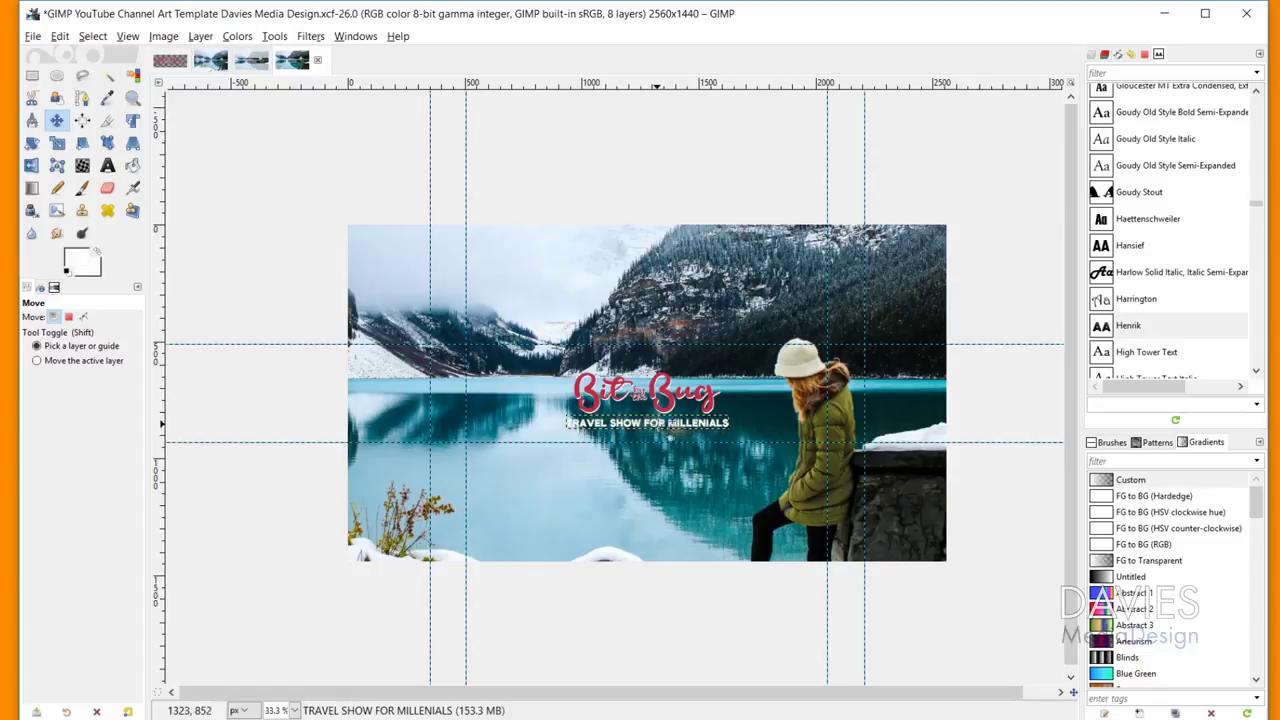
scroll(668, 436, "up", 2, "ctrl")
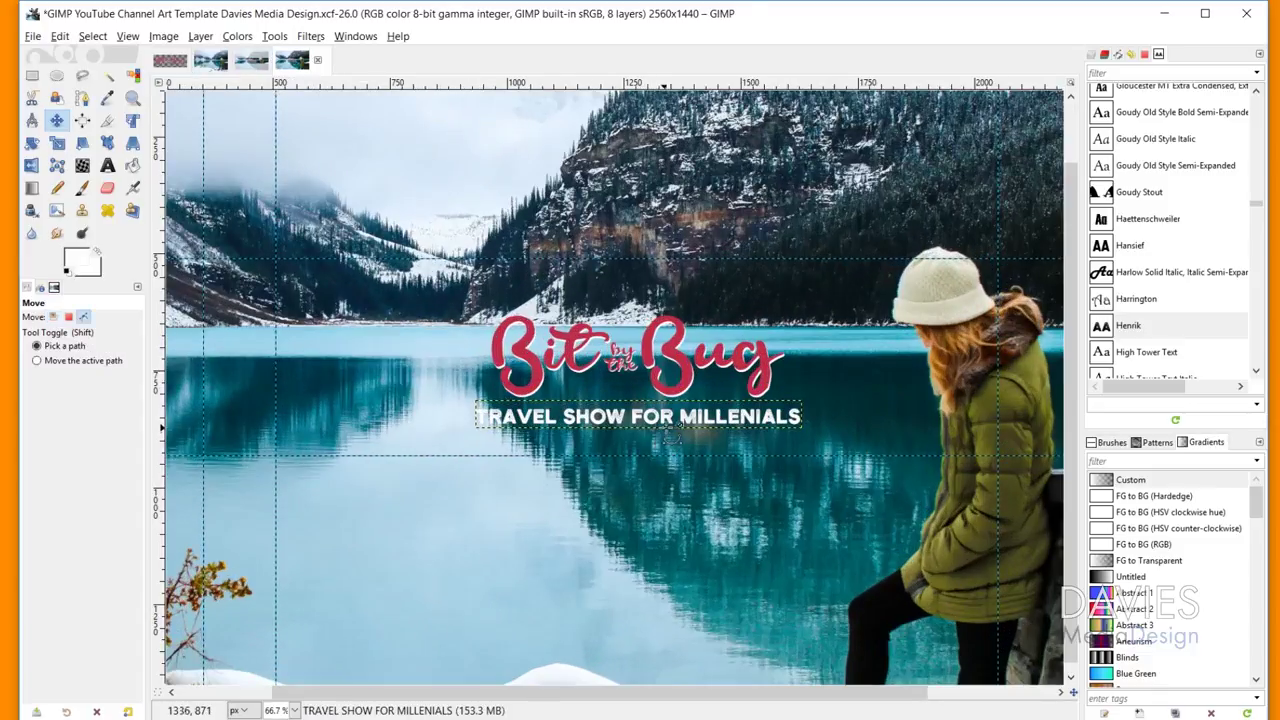
scroll(664, 436, "up", 1, "ctrl")
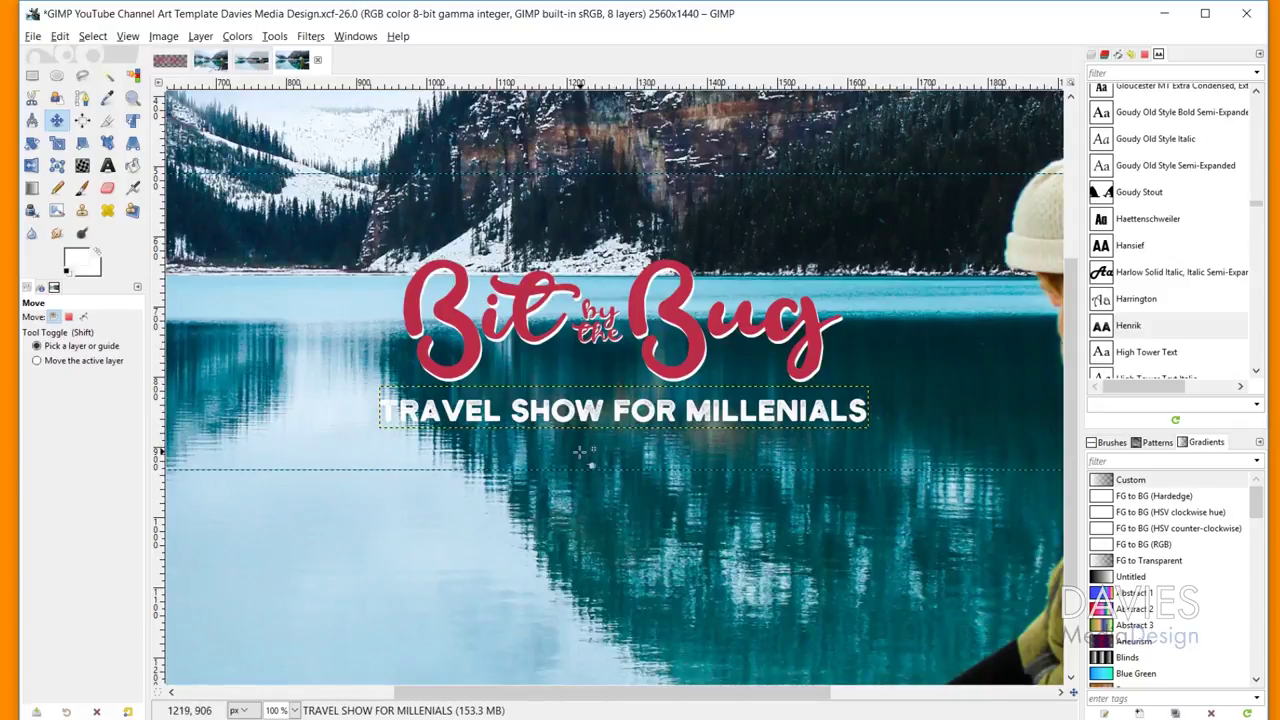
left_click_drag(608, 427, 606, 420)
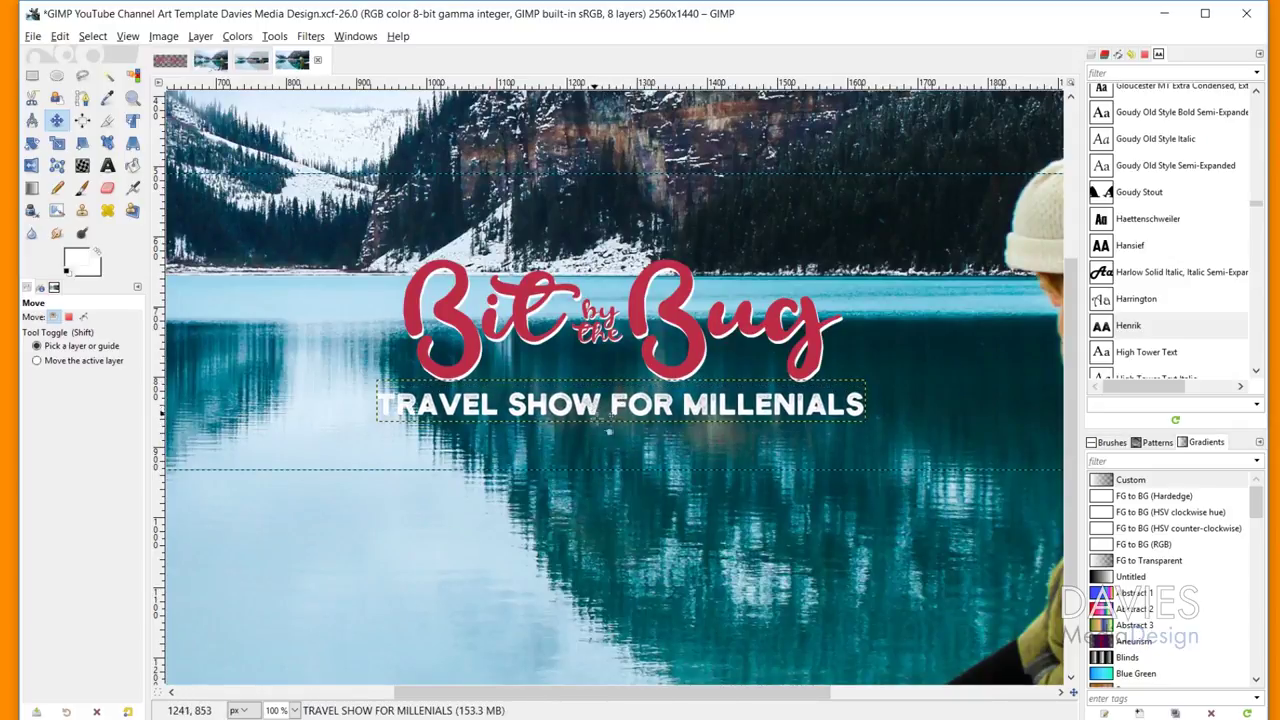
Step: Align the tagline to the horizontal center of the image
left_click(82, 120)
left_click(477, 407)
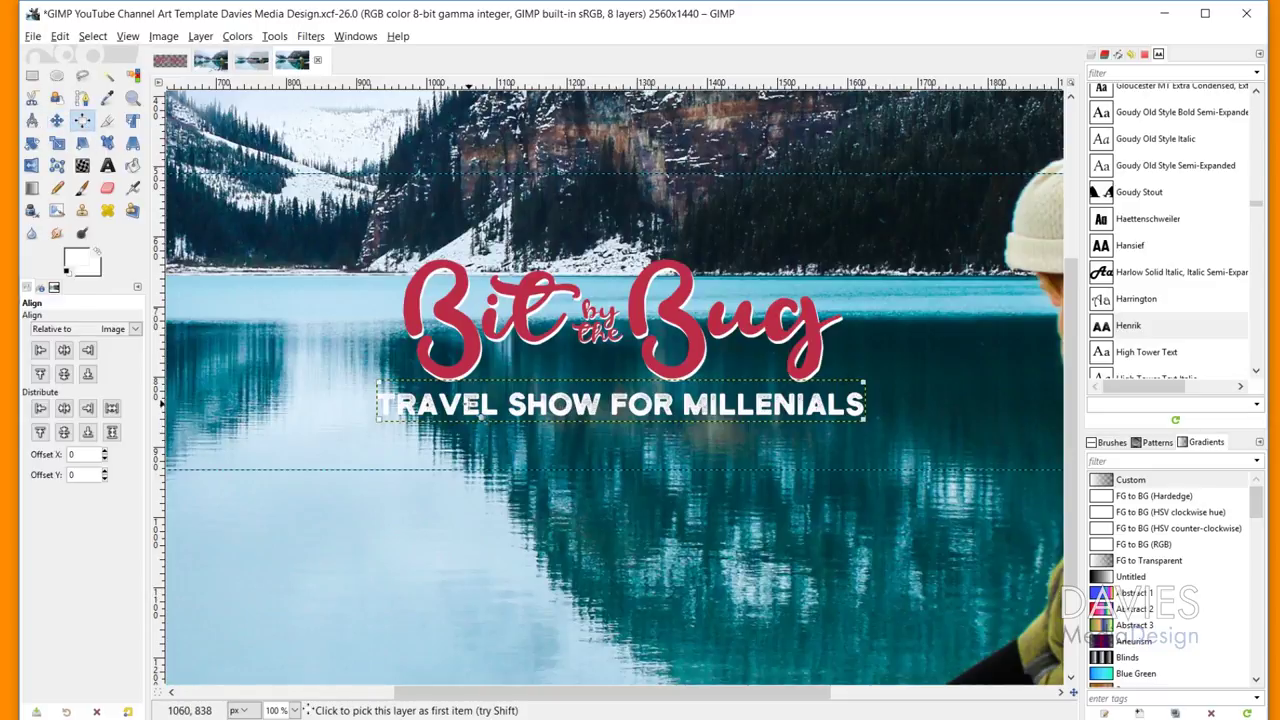
left_click(70, 354)
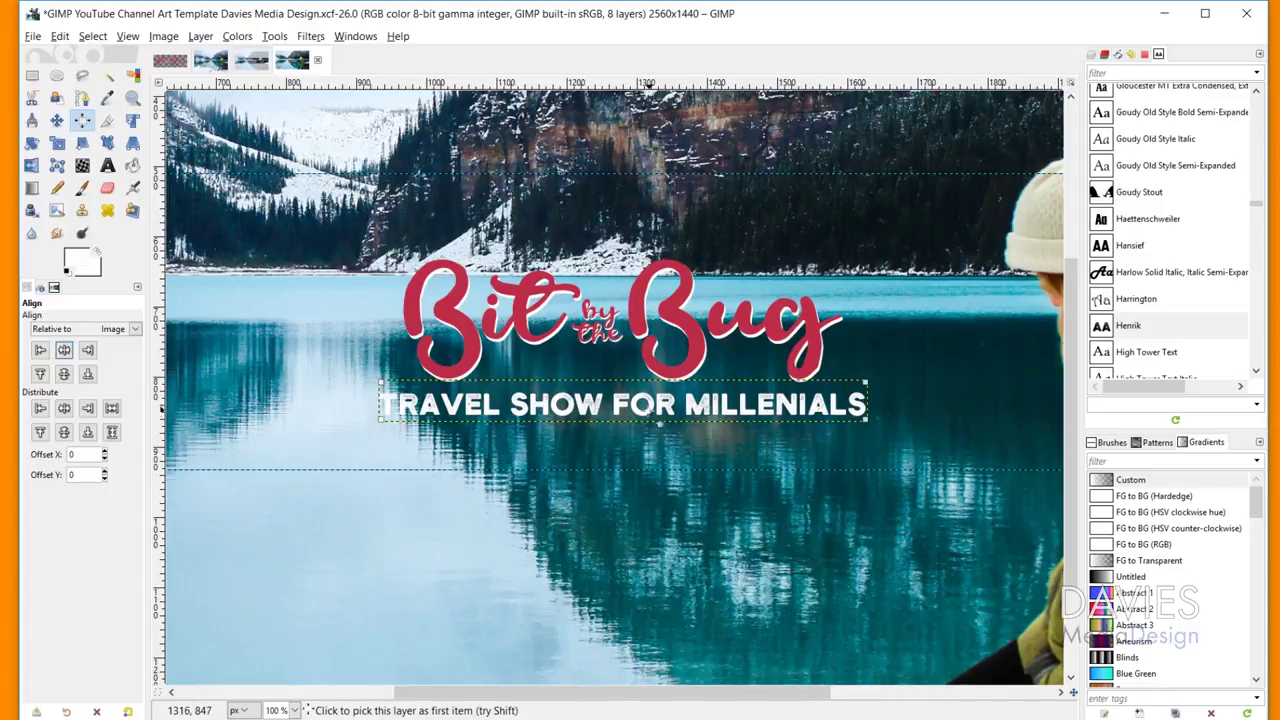
left_click(1093, 56)
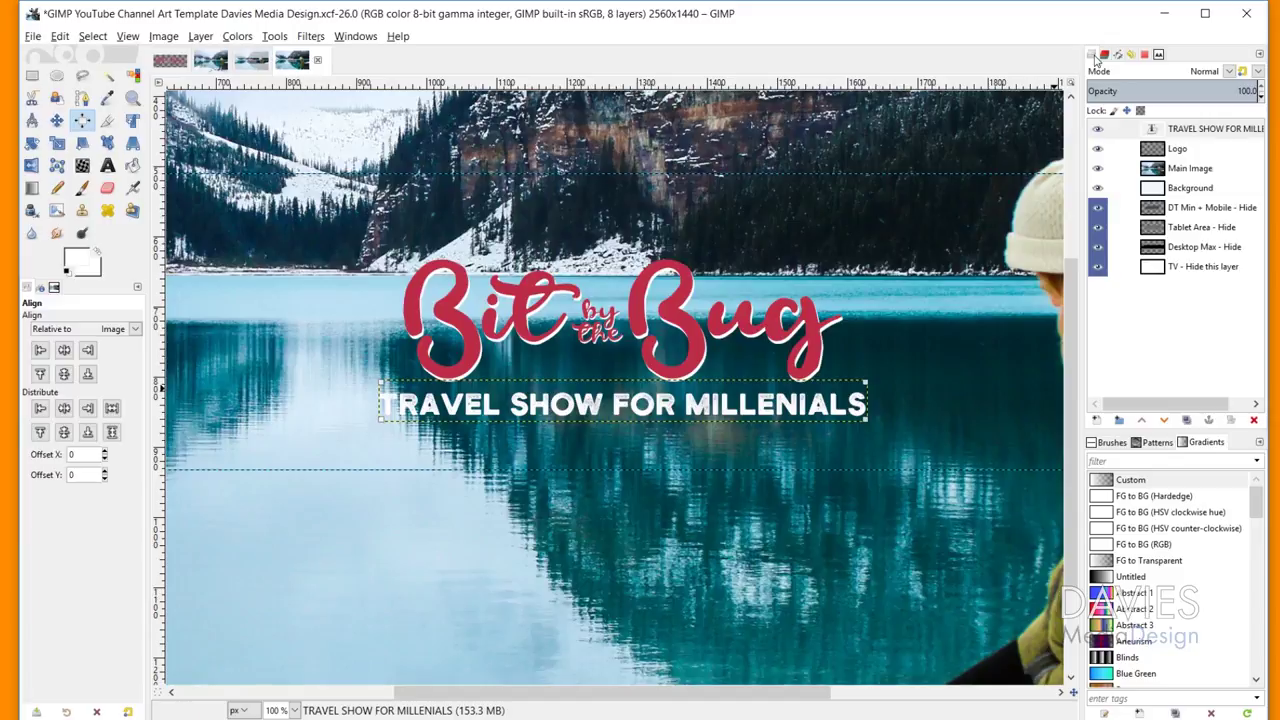
Step: Create a new transparent layer named 'Rectangle'
left_click(1096, 419)
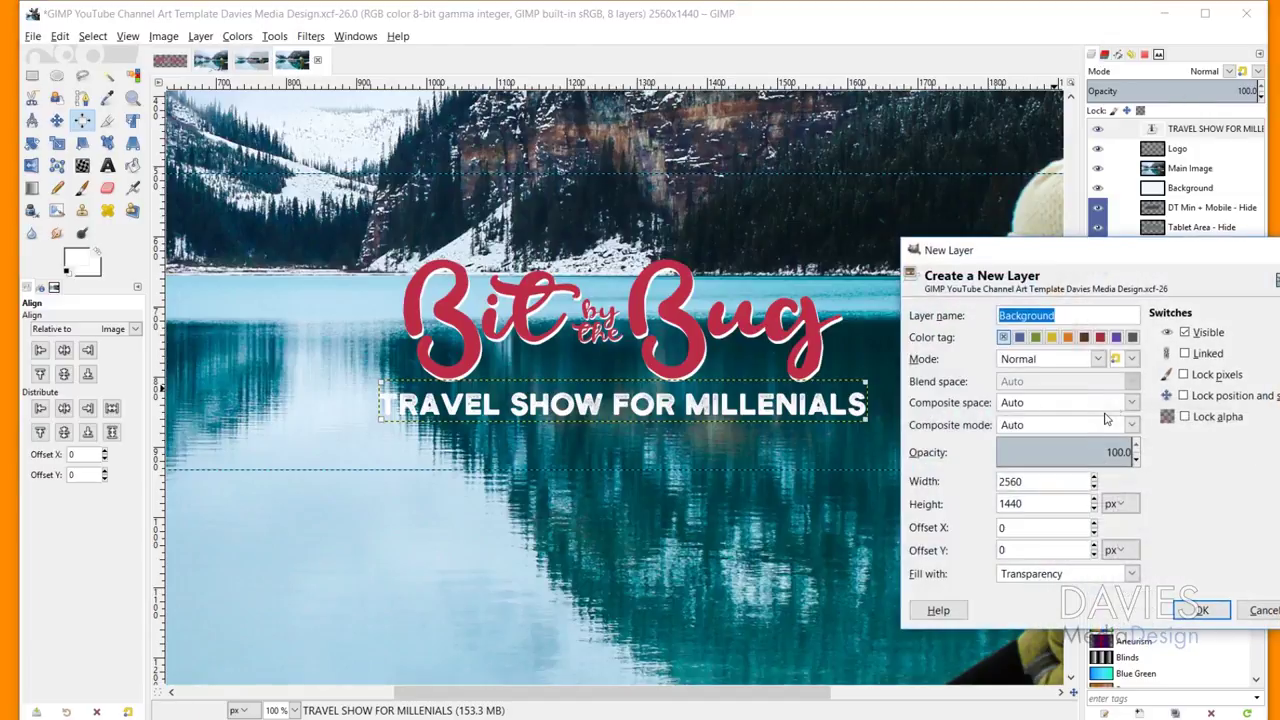
type("rECTANGLE")
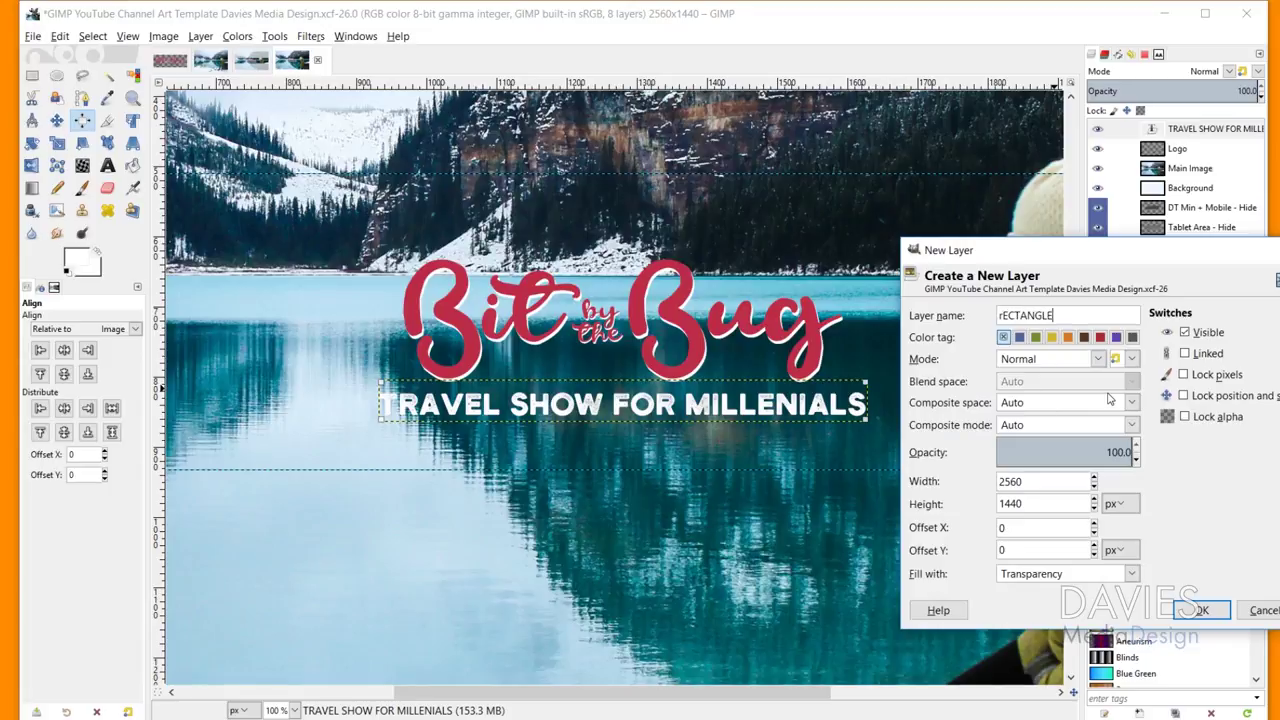
key("BackSpace")
key("BackSpace")
key("BackSpace")
key("BackSpace")
key("BackSpace")
key("BackSpace")
key("BackSpace")
key("BackSpace")
key("BackSpace")
type("Rectangle")
left_click(1205, 612)
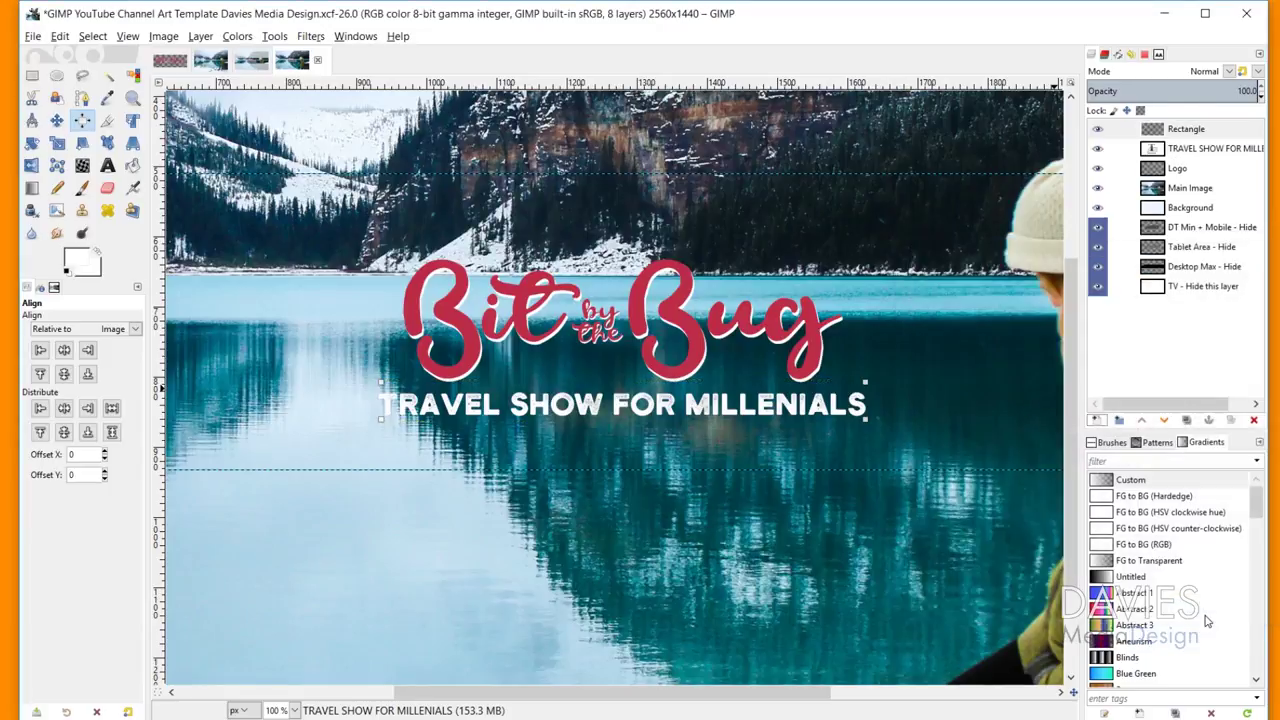
Step: Draw a rectangular selection around the tagline text
key("t")
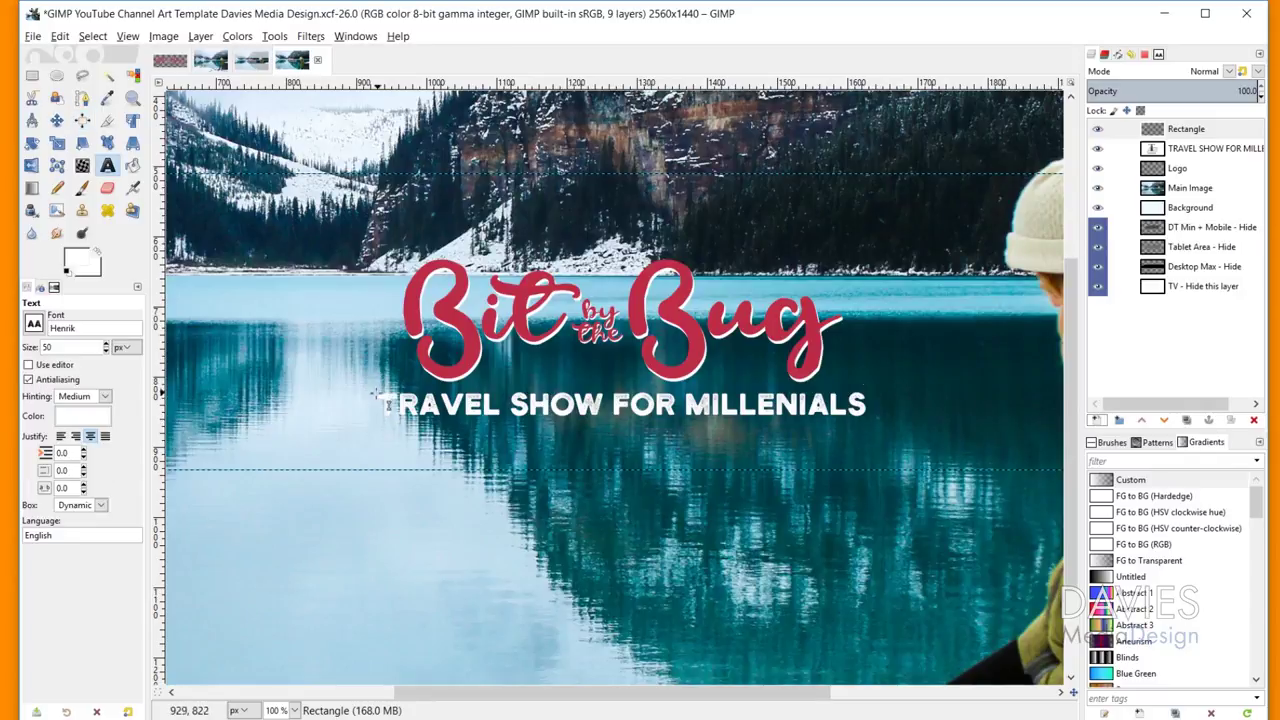
key("r")
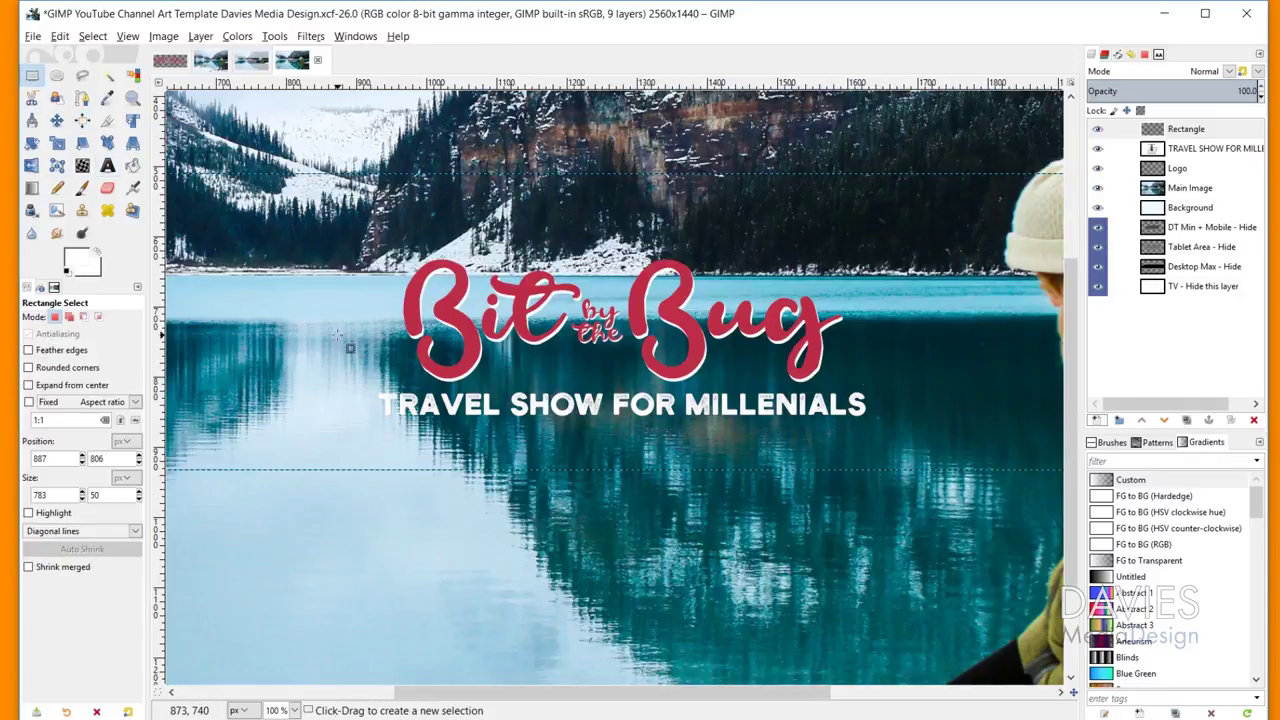
left_click_drag(381, 393, 873, 426)
Step: Add a vertical guide at 50% of the image width
left_click(165, 37)
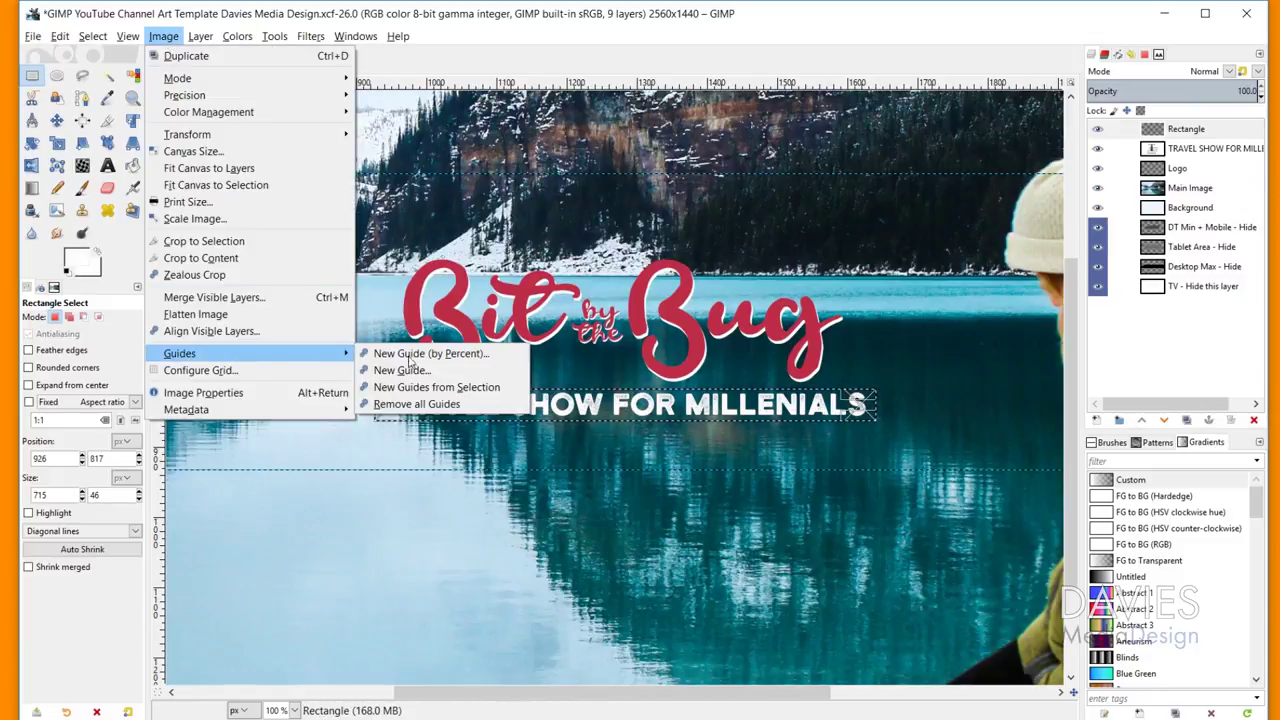
left_click(437, 355)
left_click(651, 353)
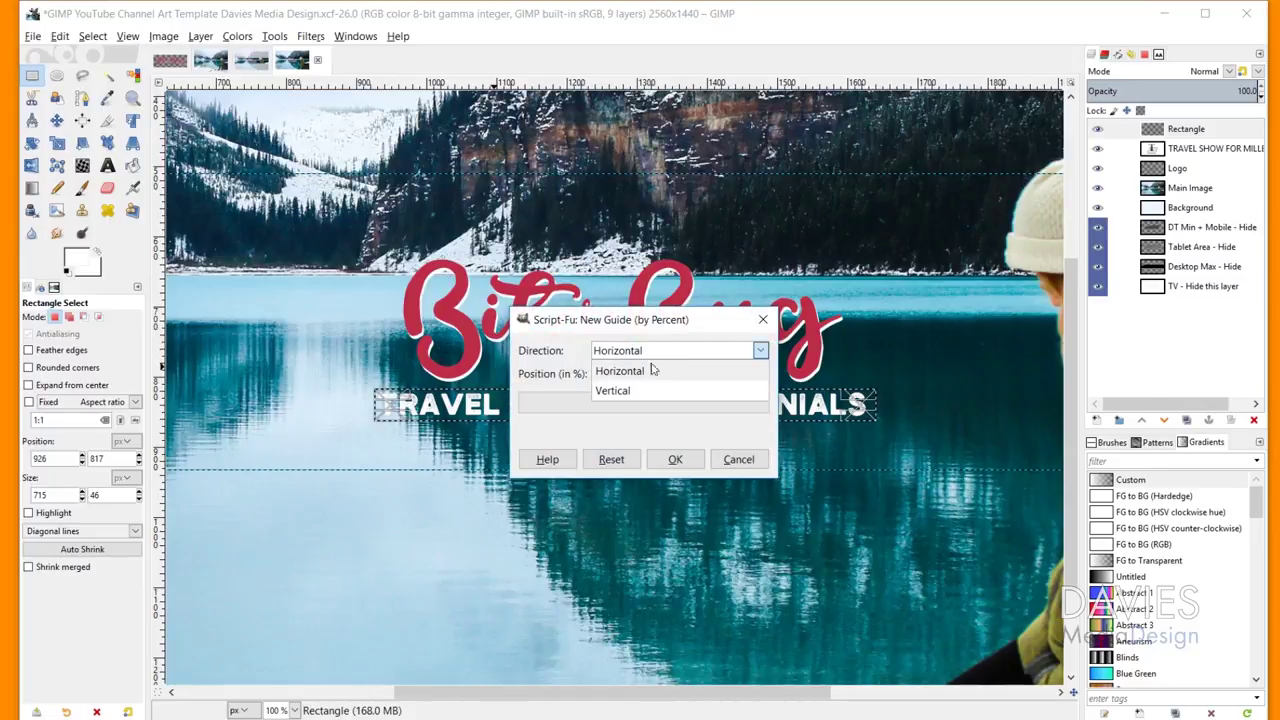
left_click(612, 370)
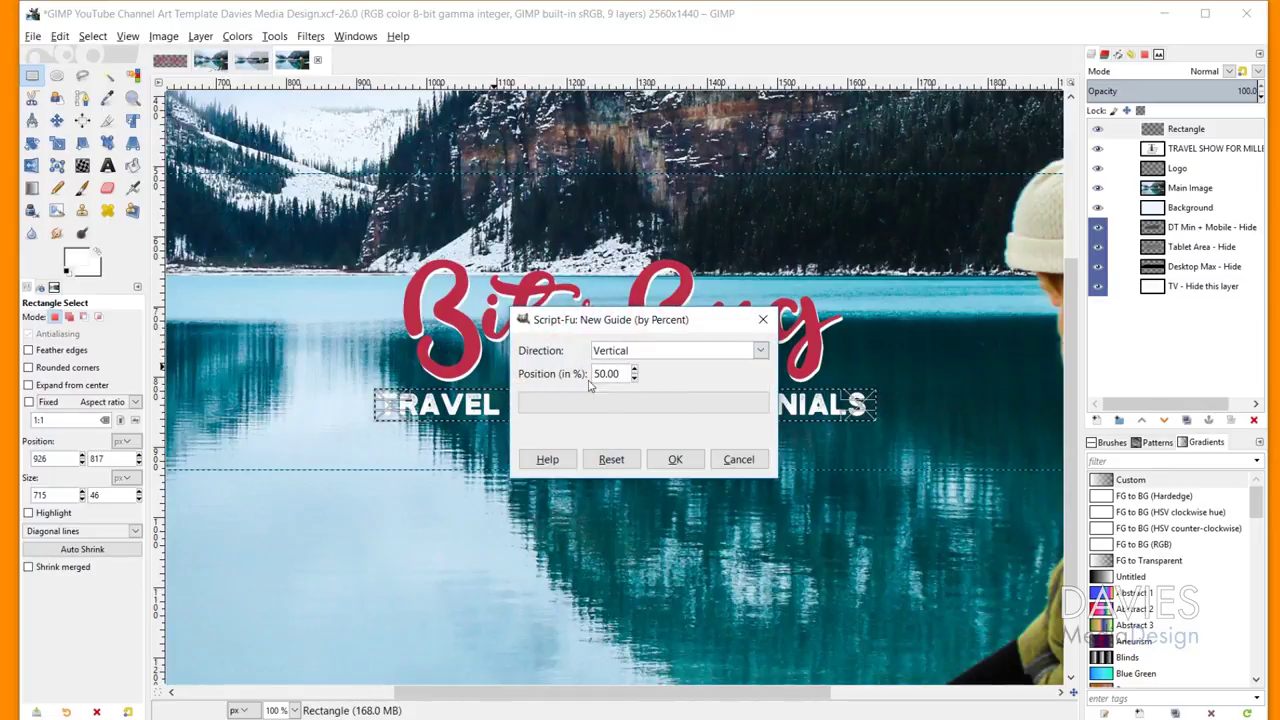
left_click(672, 463)
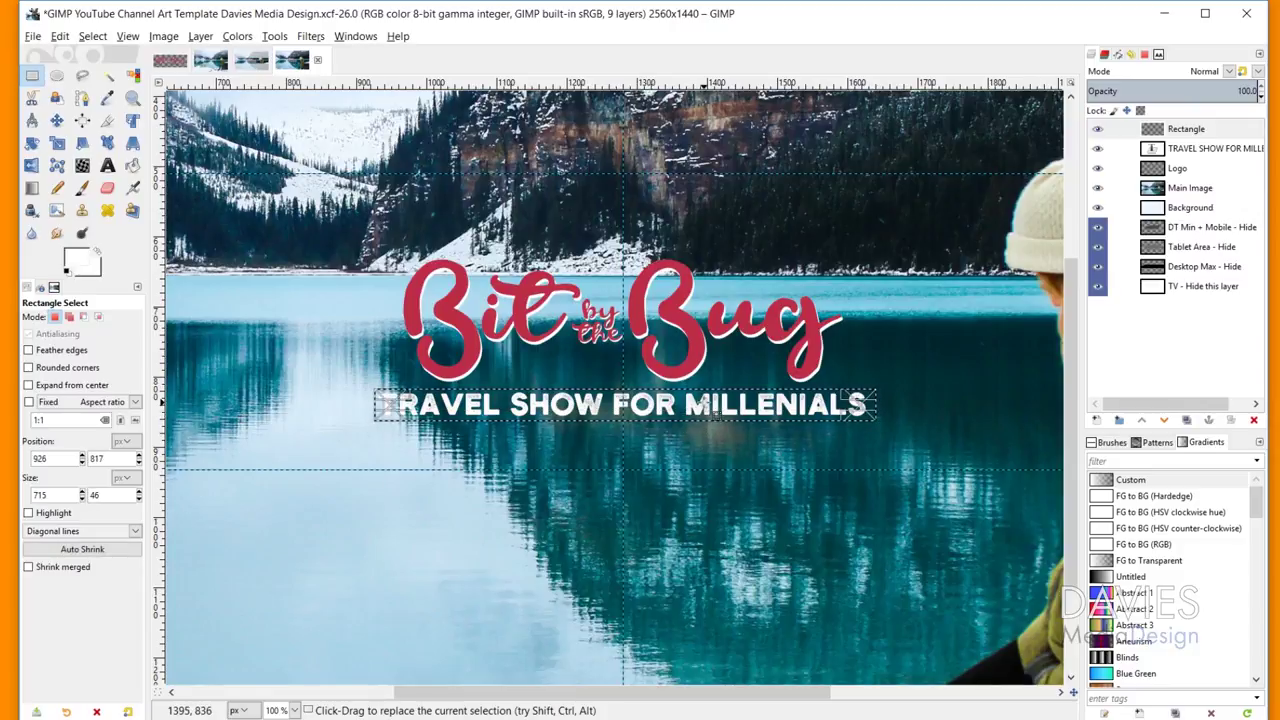
Step: Shift the tagline selection up slightly and move the Rectangle layer below the tagline
left_click(747, 400)
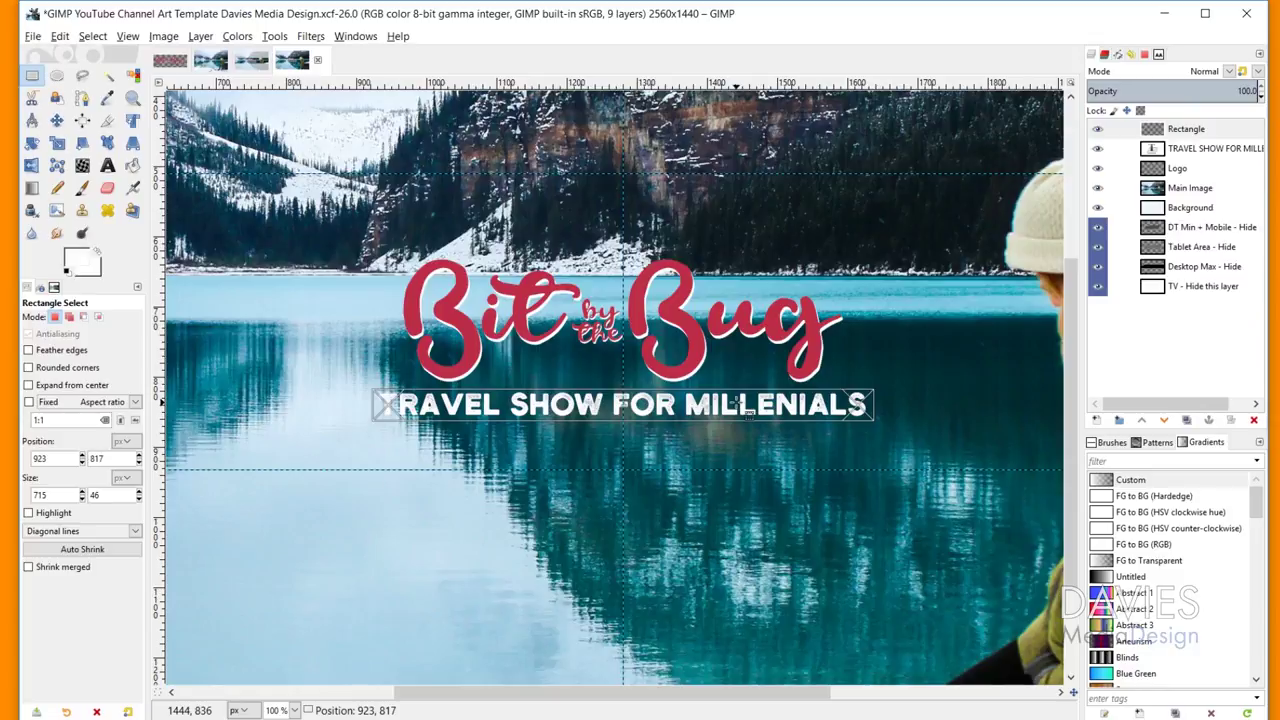
left_click_drag(747, 412, 747, 408)
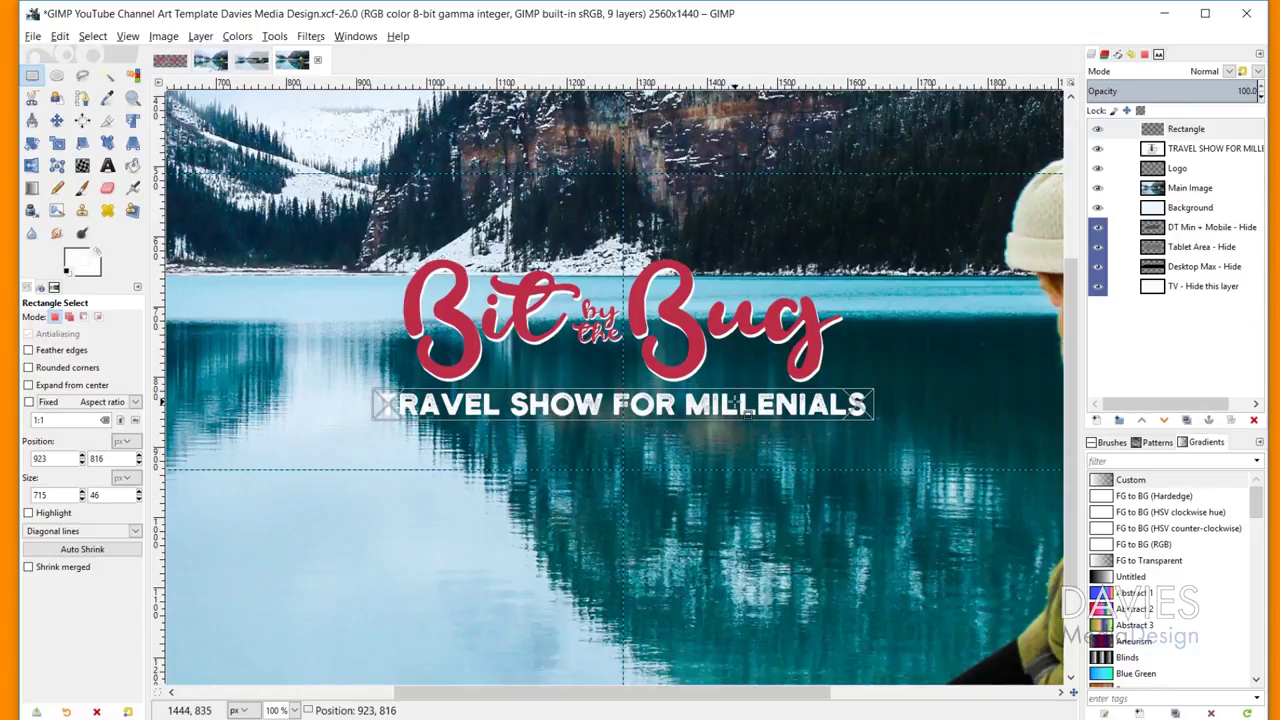
left_click(748, 413)
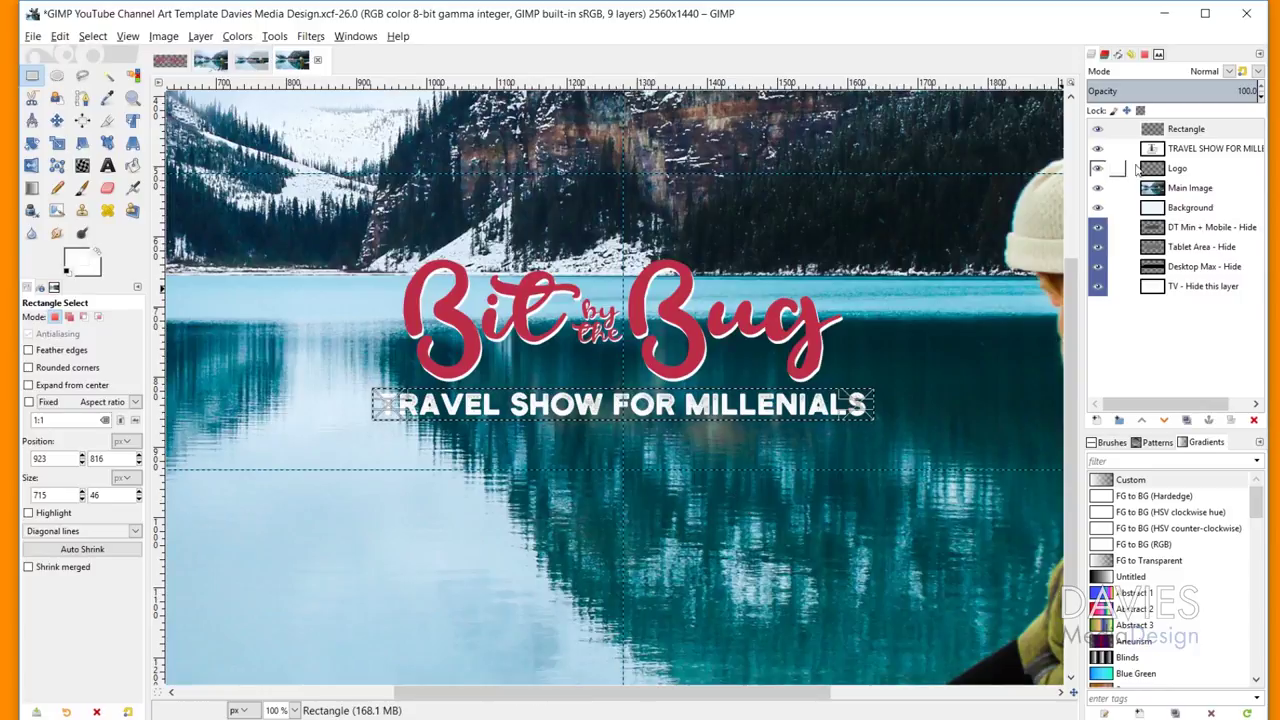
left_click_drag(1156, 129, 1157, 155)
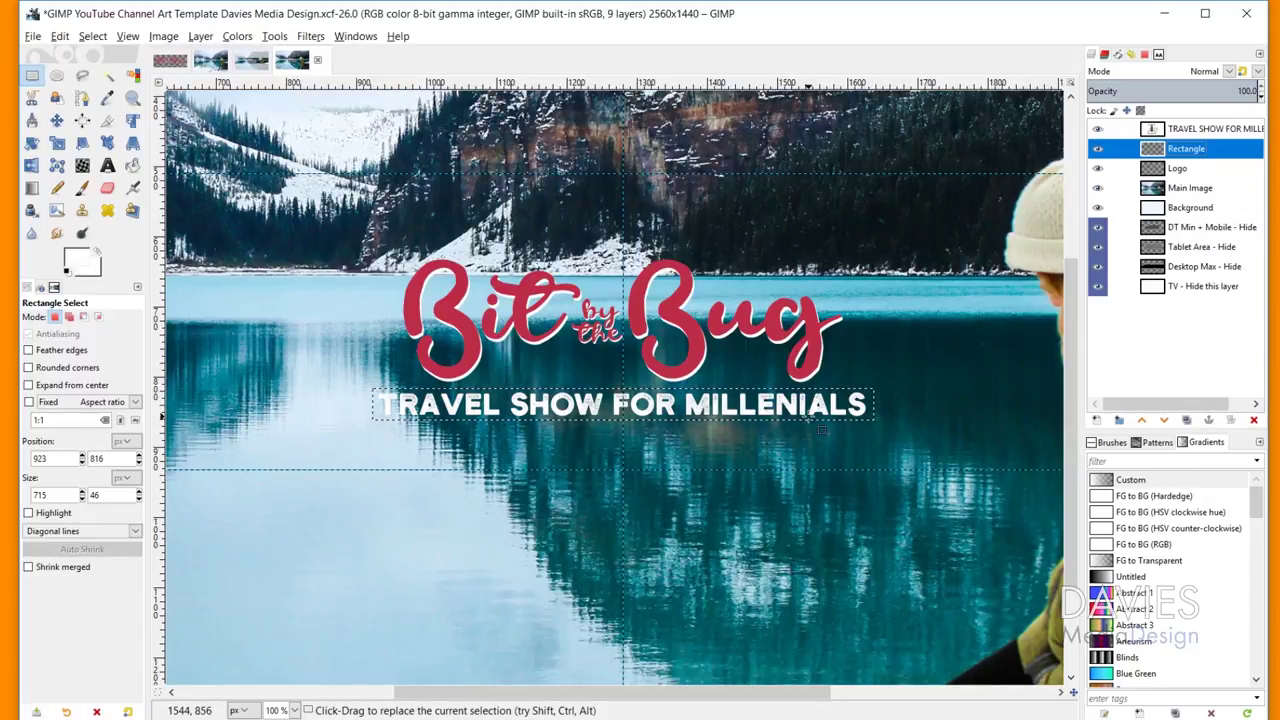
left_click(35, 188)
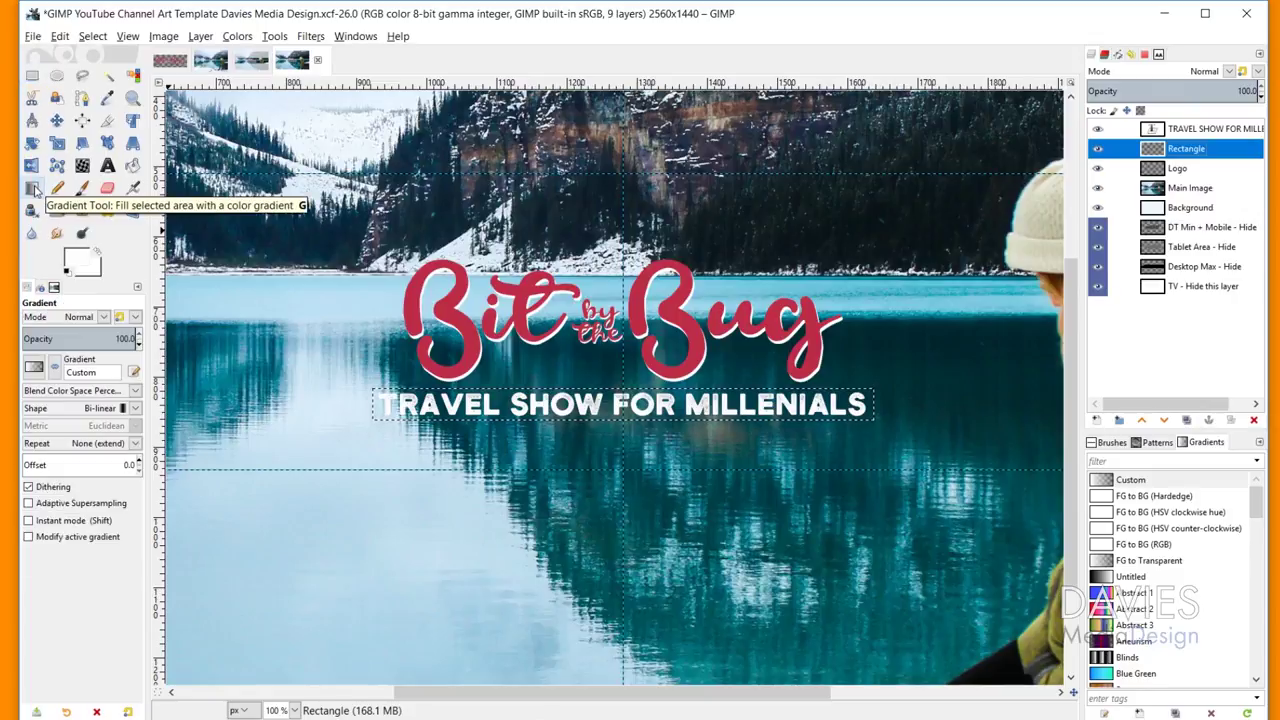
Step: Set up a linear FG to Transparent gradient using dark teal sampled from the lake
left_click(34, 366)
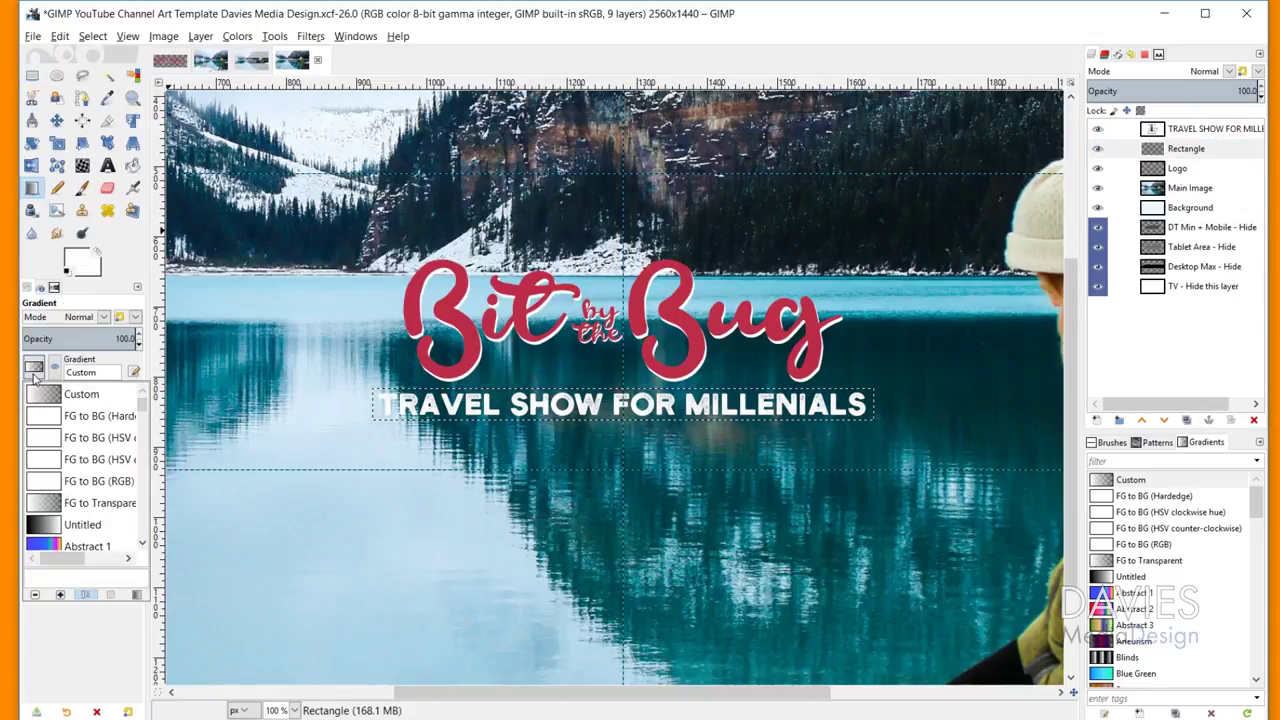
left_click(55, 505)
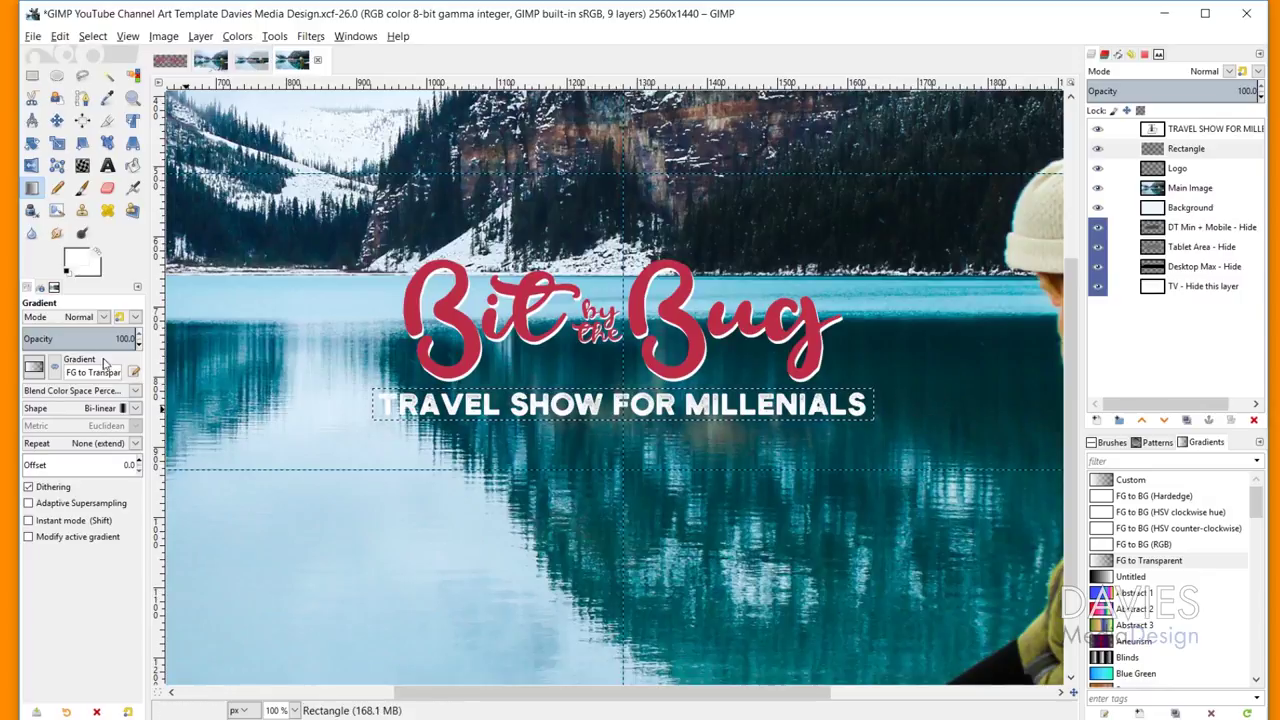
left_click(77, 257)
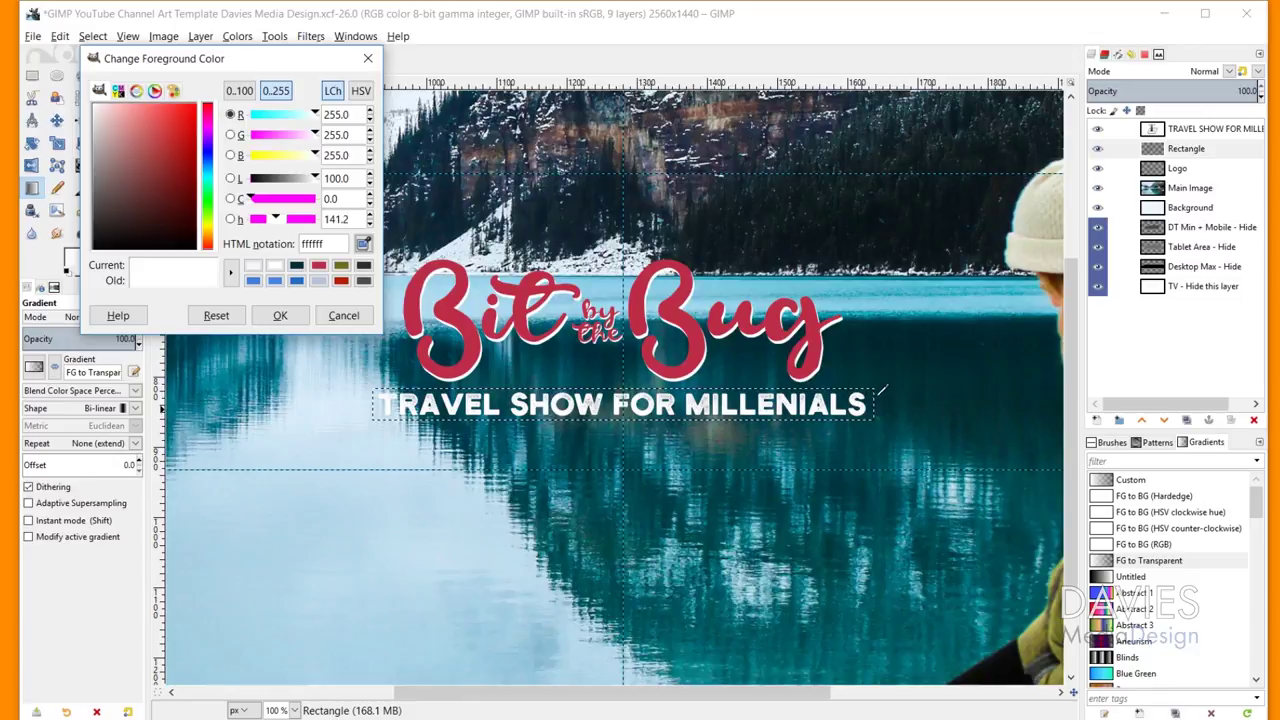
left_click_drag(617, 460, 617, 457)
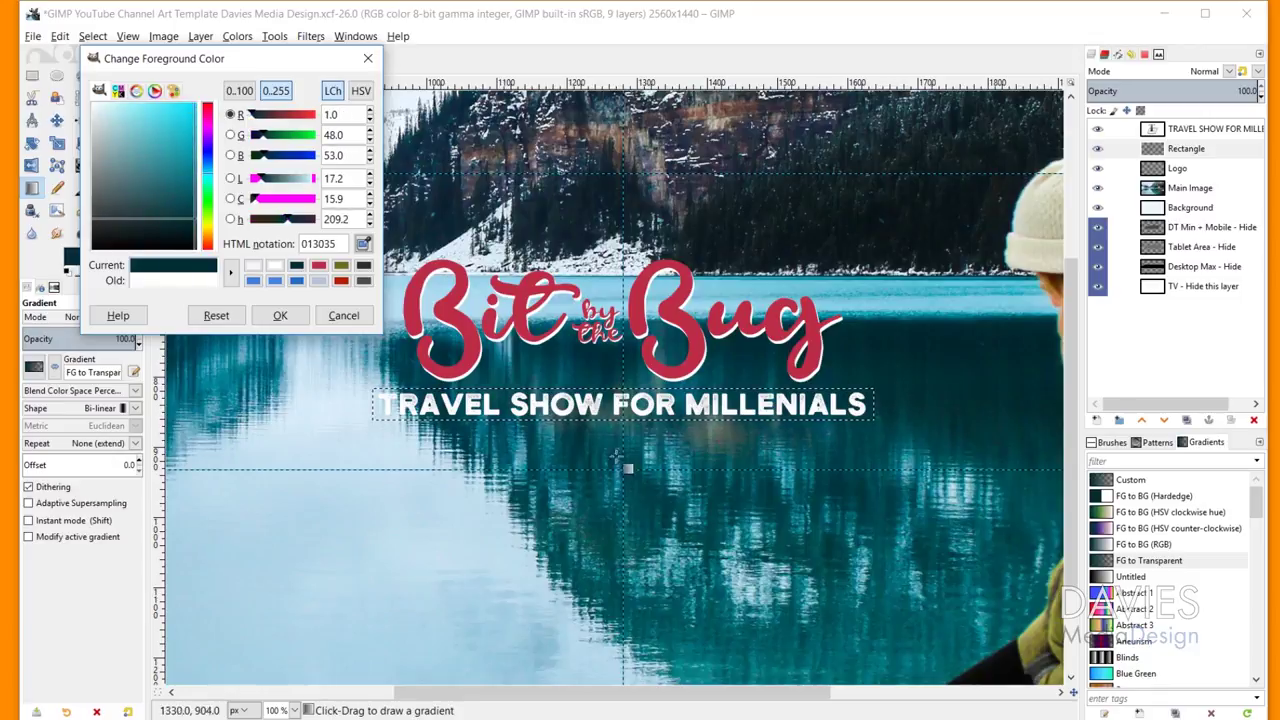
left_click(280, 315)
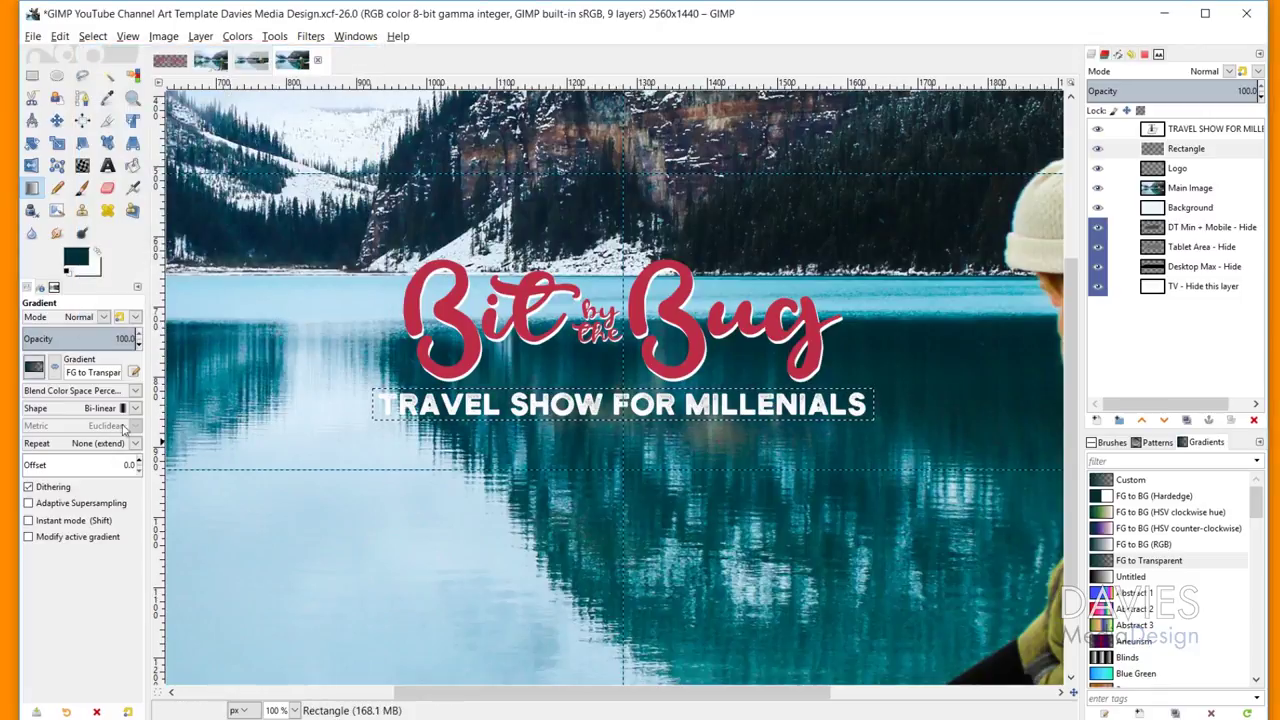
left_click(134, 409)
left_click(80, 427)
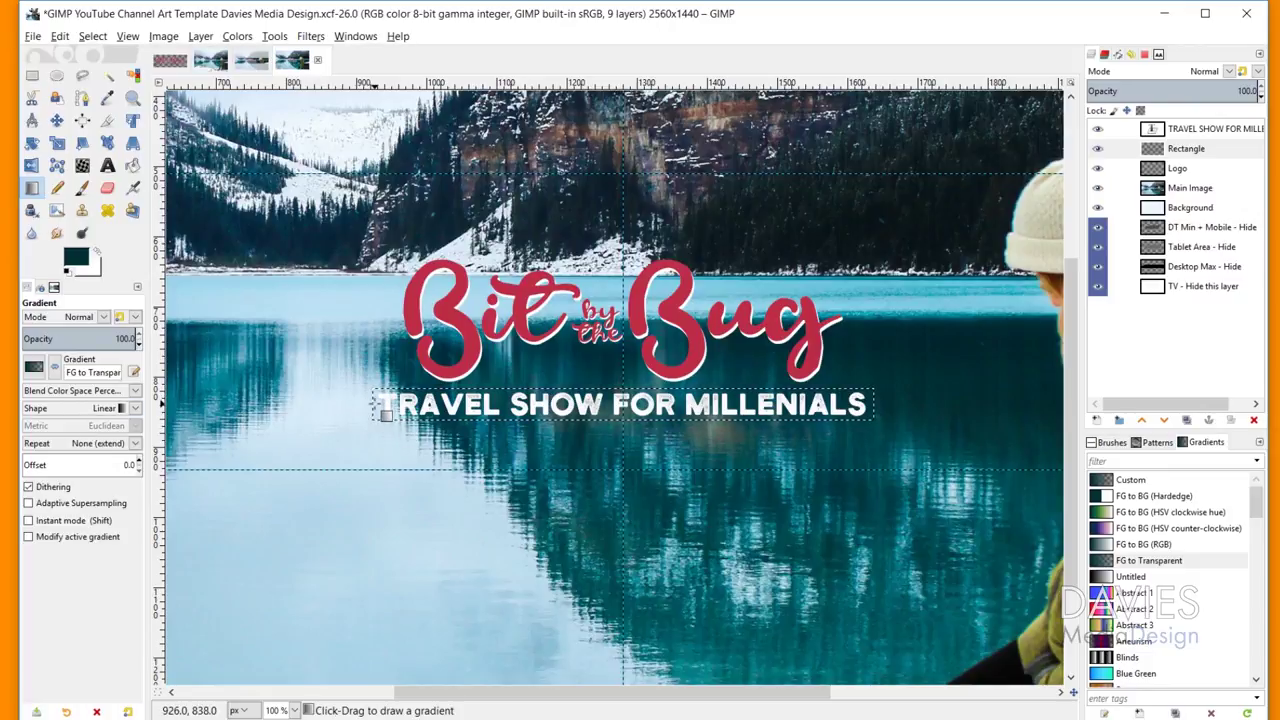
Step: Draw the gradient left to right across the tagline selection and commit it
left_click_drag(383, 410, 872, 403)
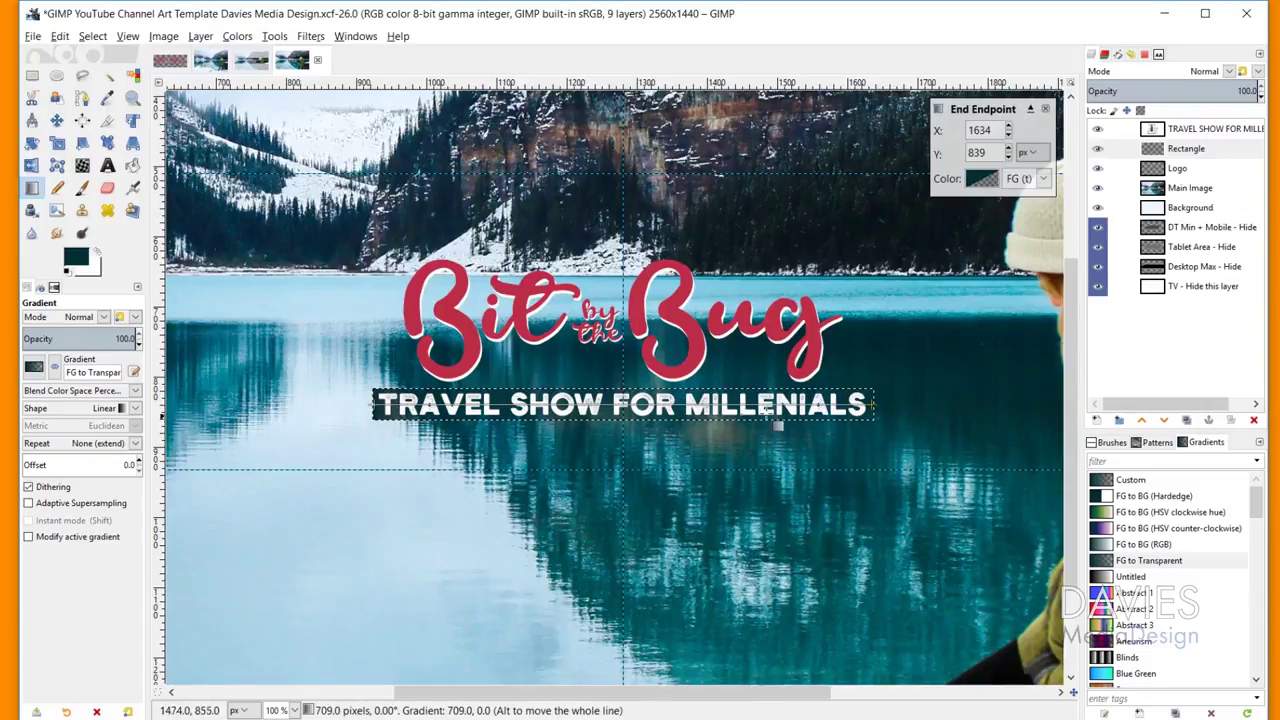
key("Return")
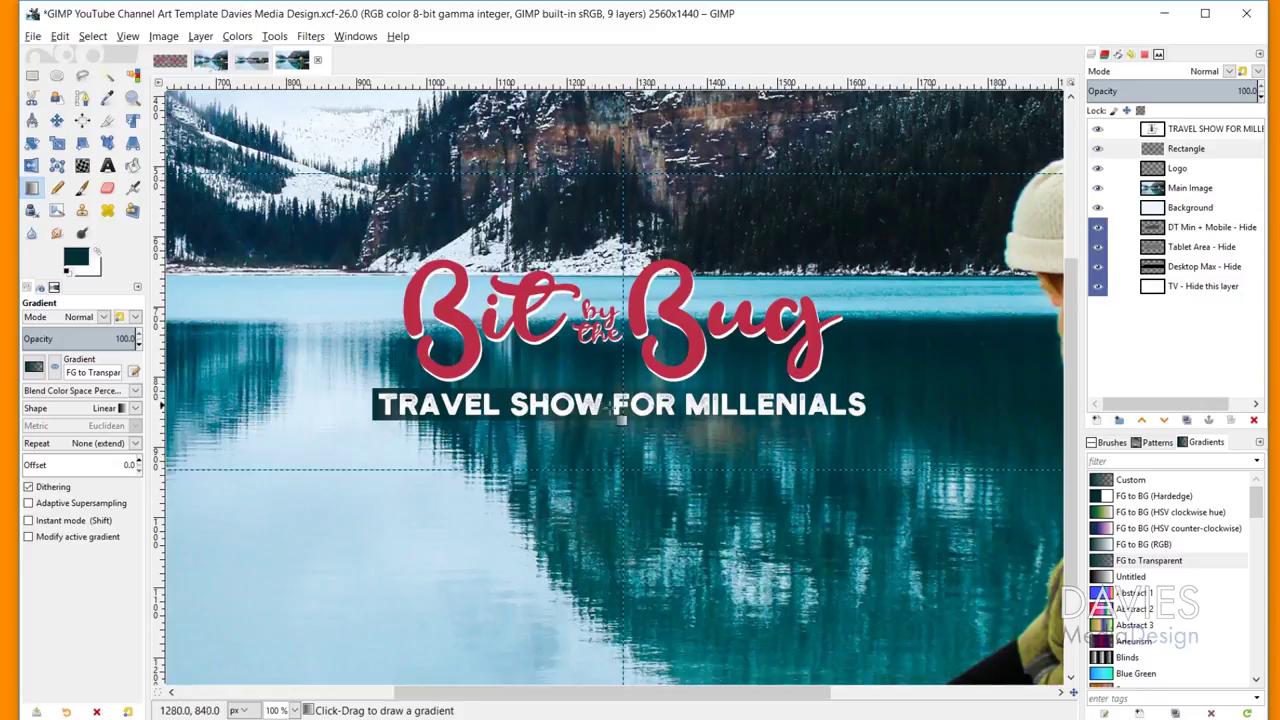
scroll(577, 423, "down", 1)
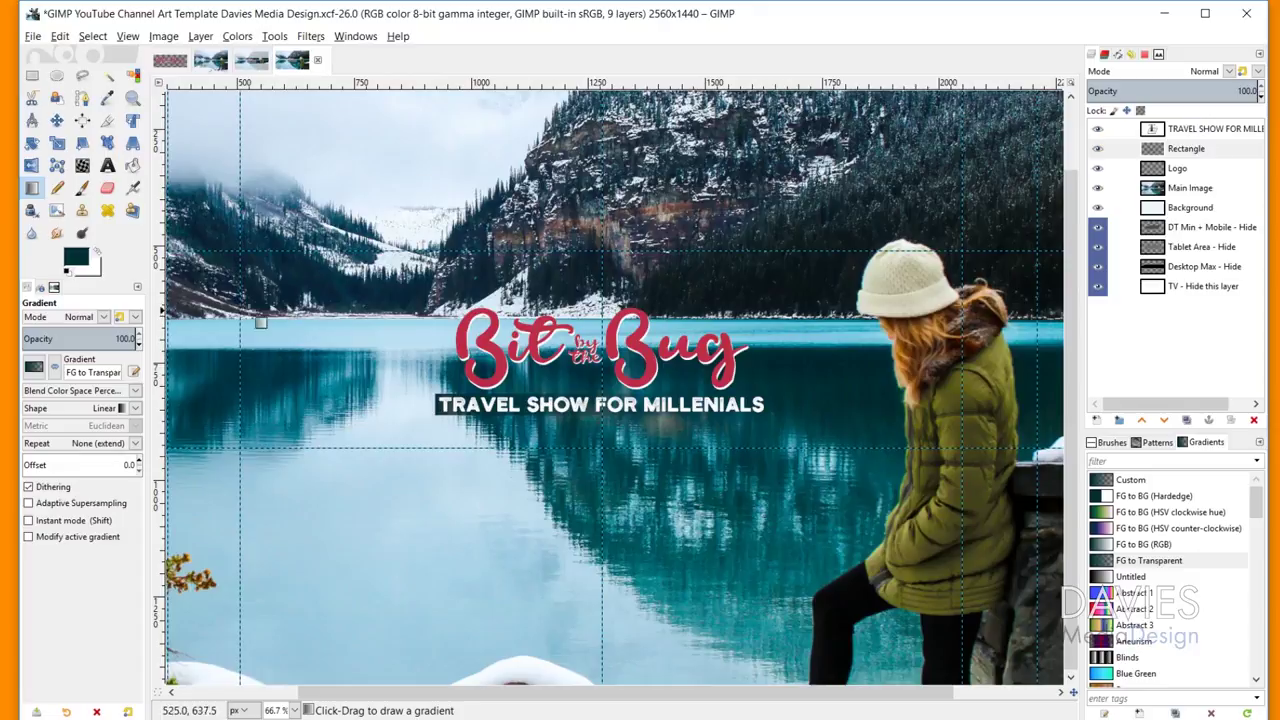
Step: Set the Text tool colour to white
key("t")
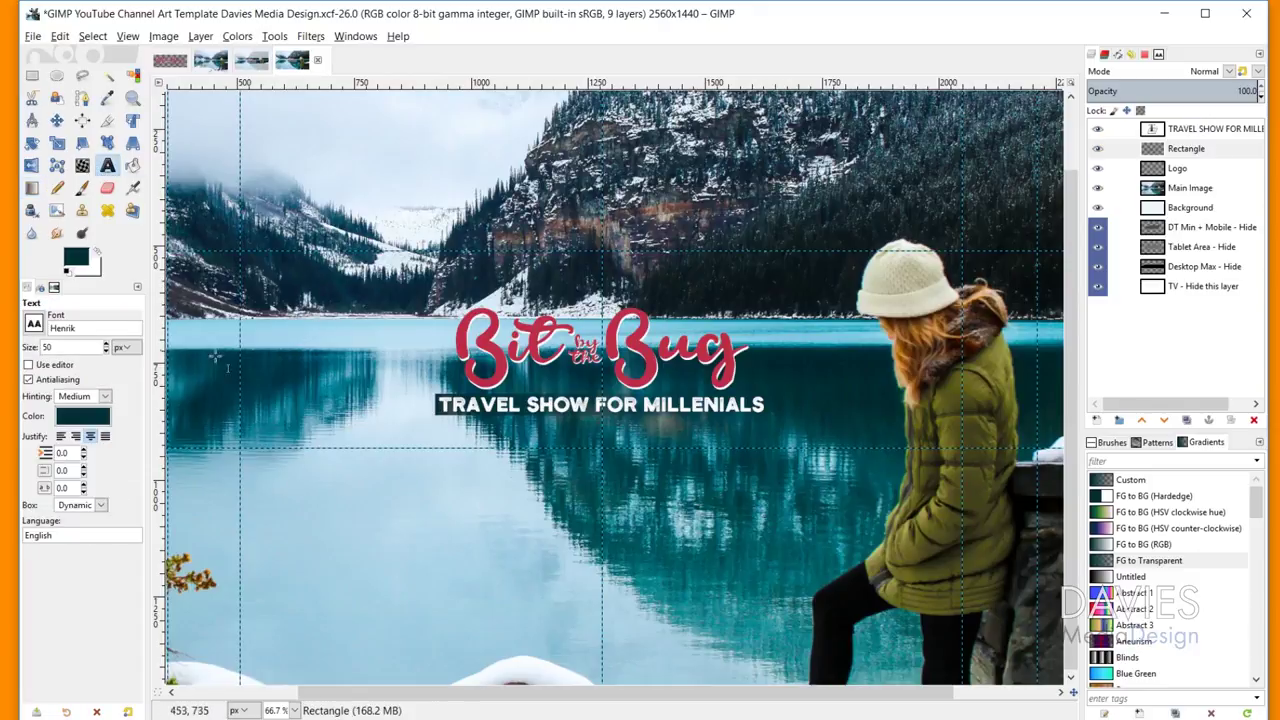
left_click(82, 418)
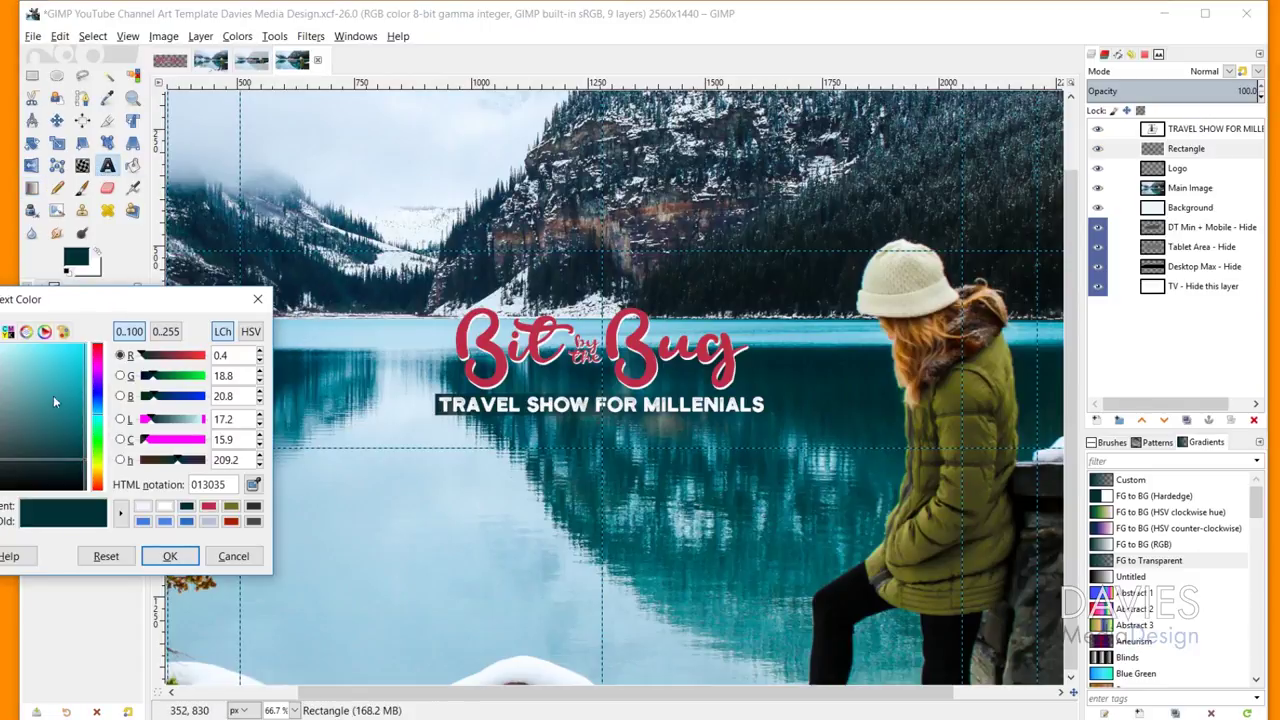
left_click_drag(55, 401, 1, 344)
left_click(170, 556)
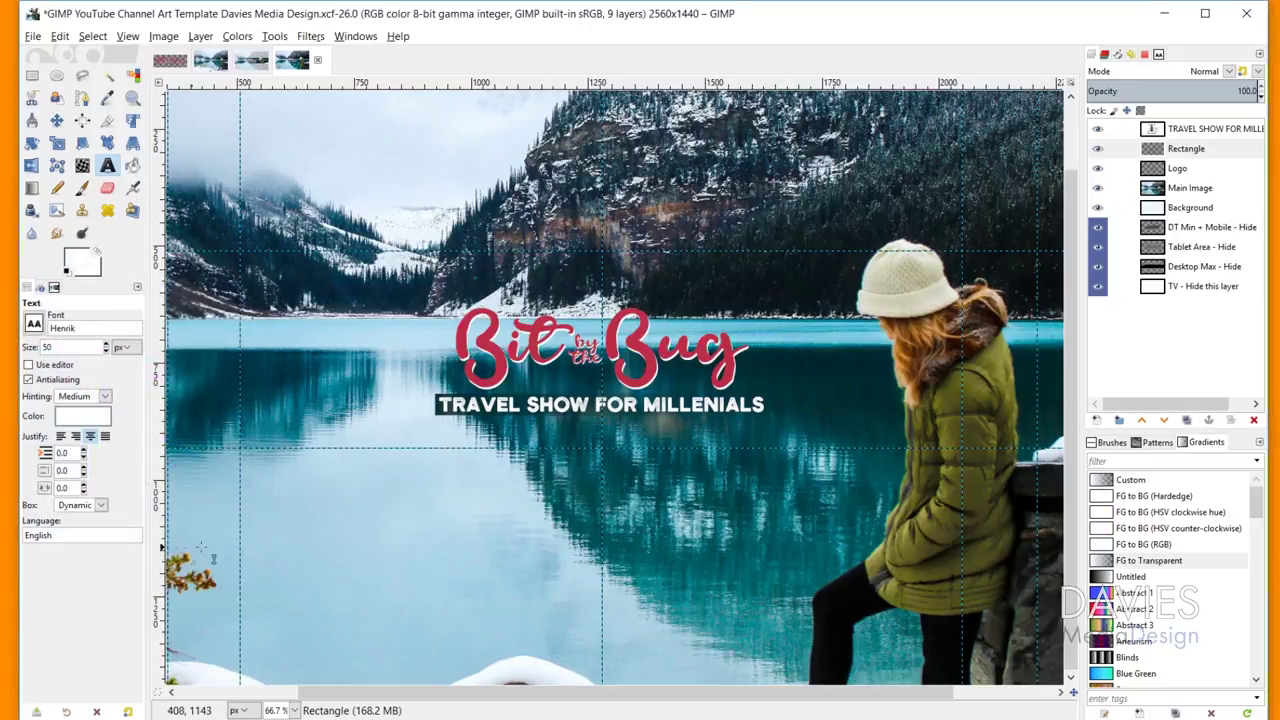
Step: Type 'NEW EPISODES' at the banner's upper left and select the text
left_click(287, 264)
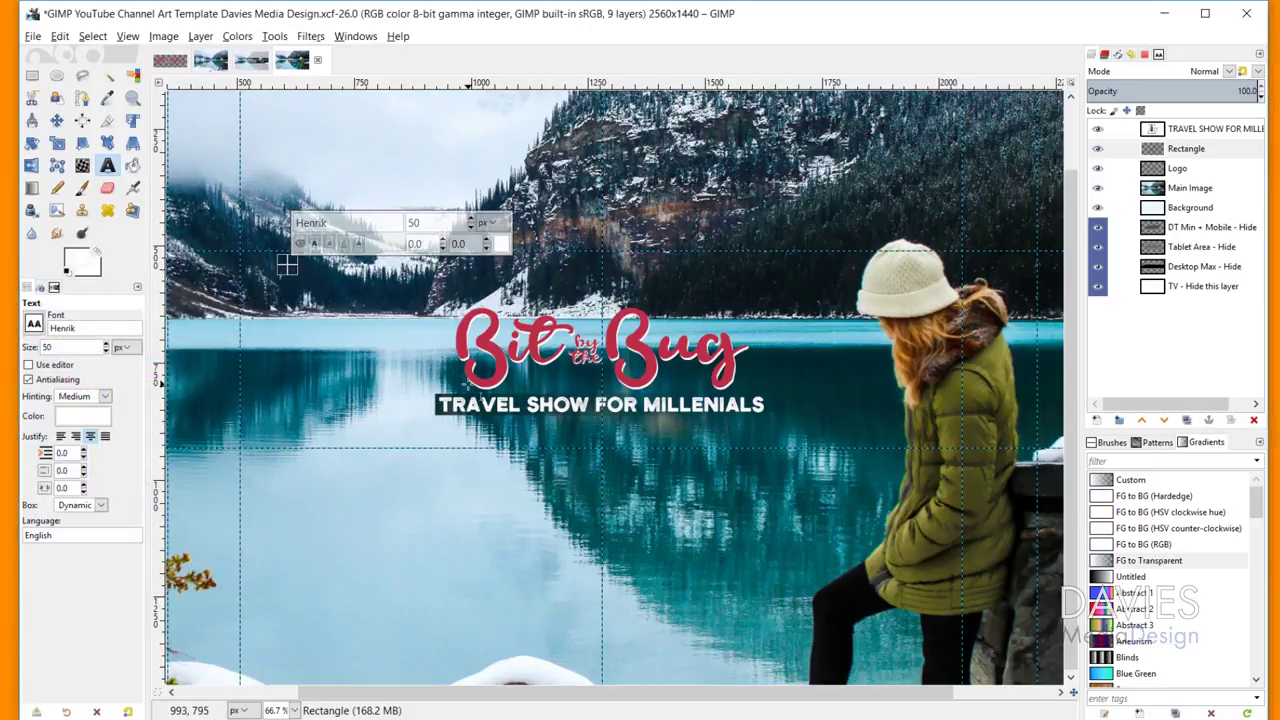
type("NEW E")
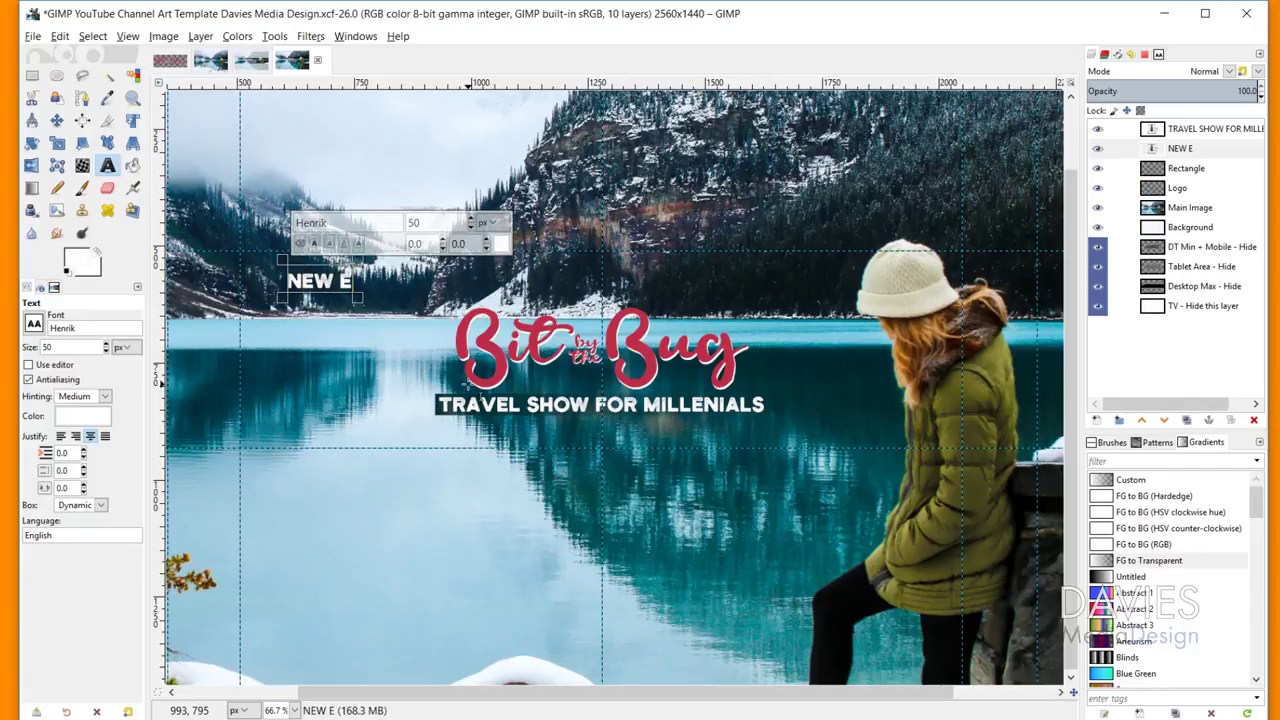
type("PISODES")
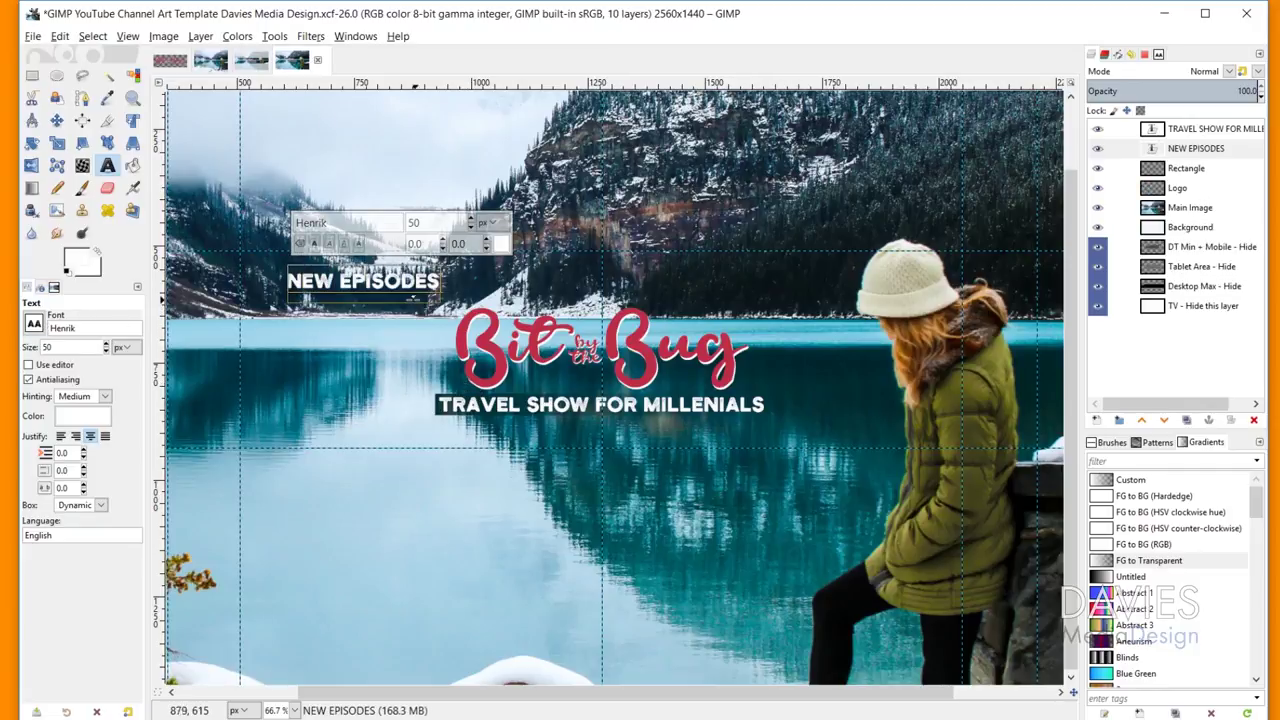
triple_click(362, 281)
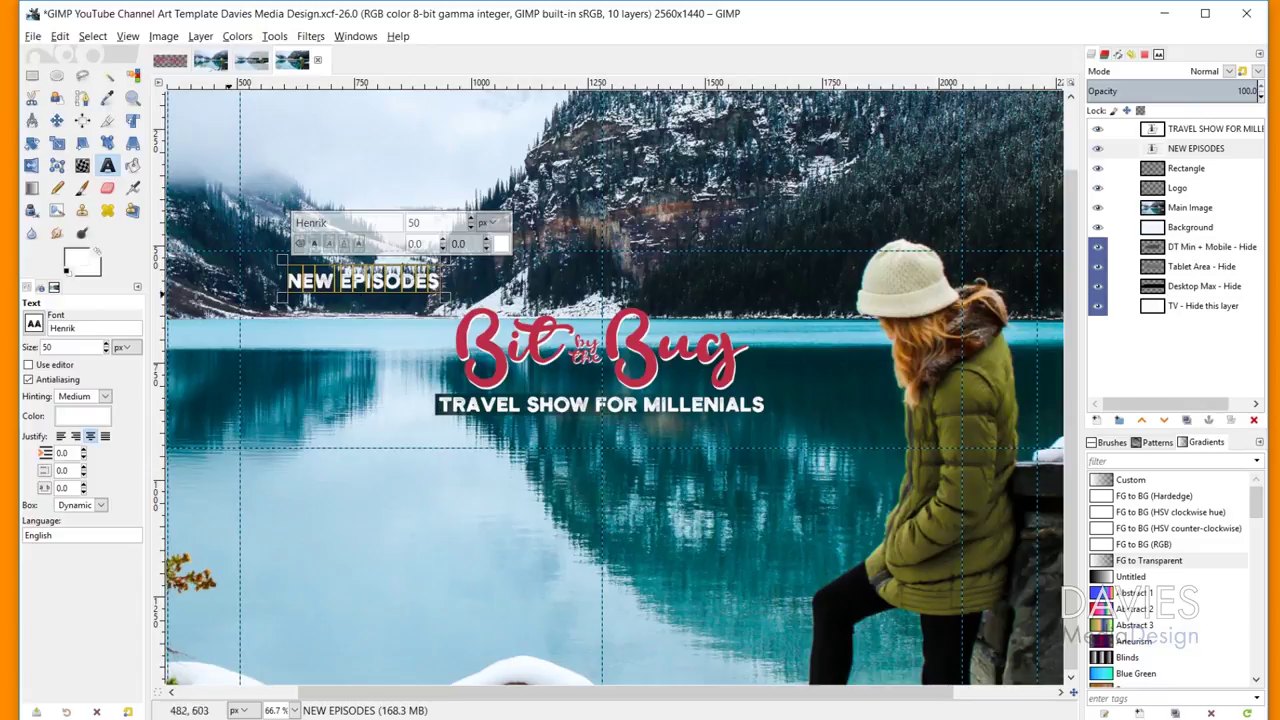
left_click(34, 323)
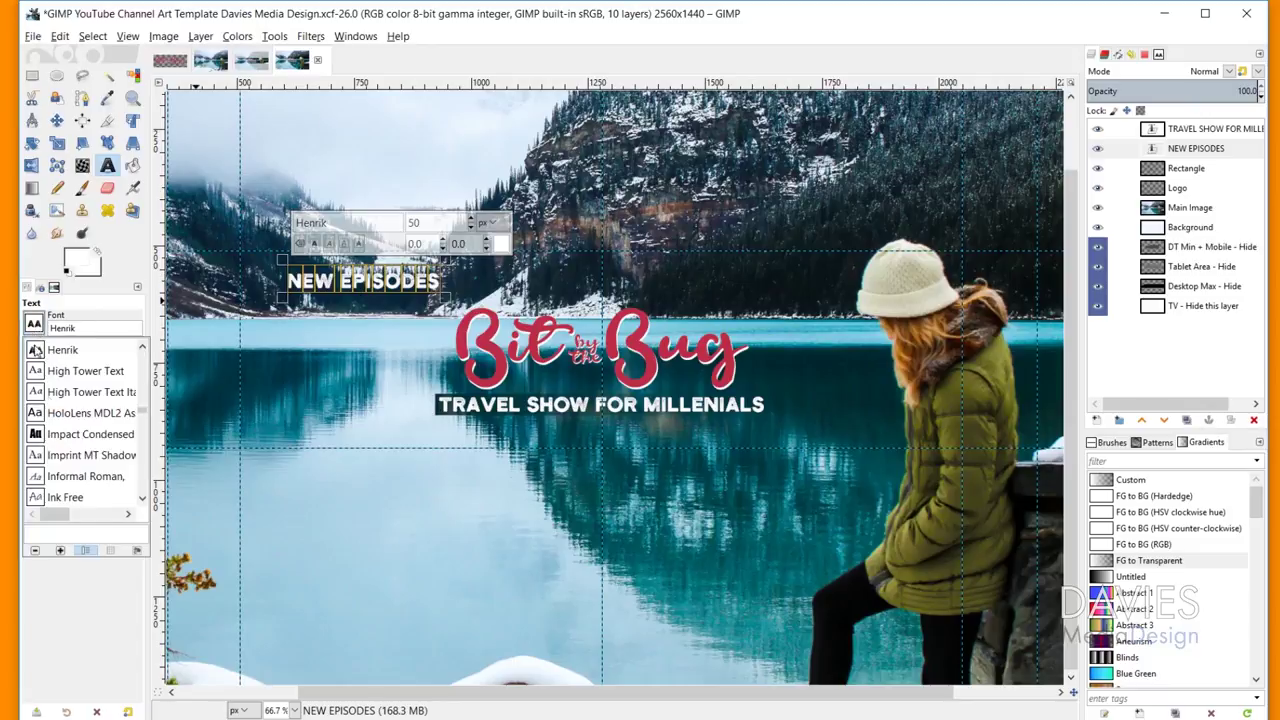
Step: Switch the NEW EPISODES text to the Hansief font and retype its O as a lowercase o
left_click(137, 551)
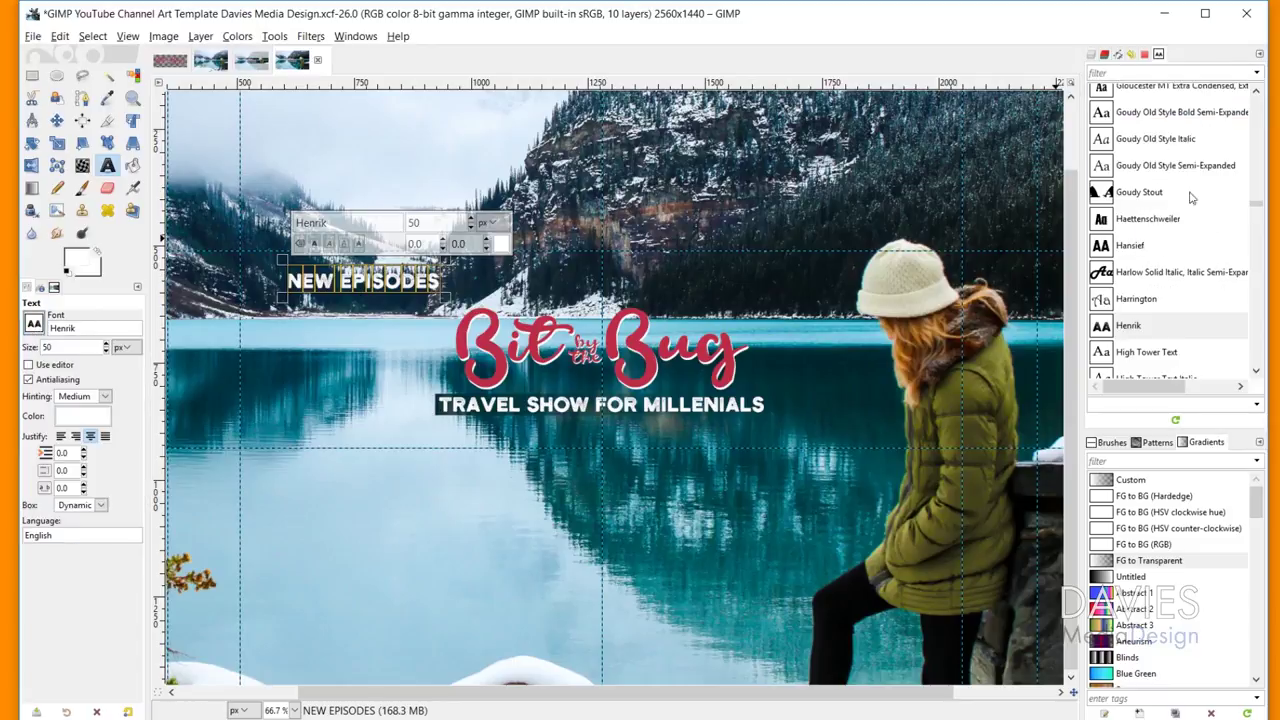
left_click(1109, 250)
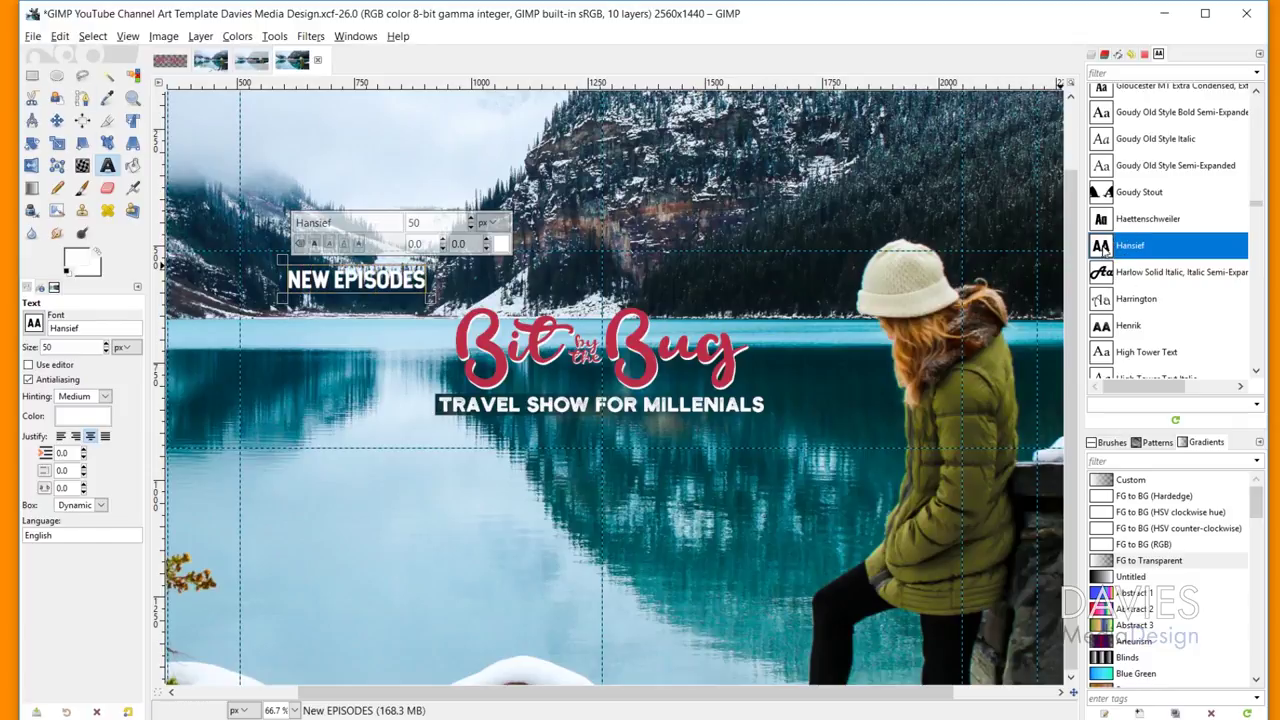
left_click(388, 284)
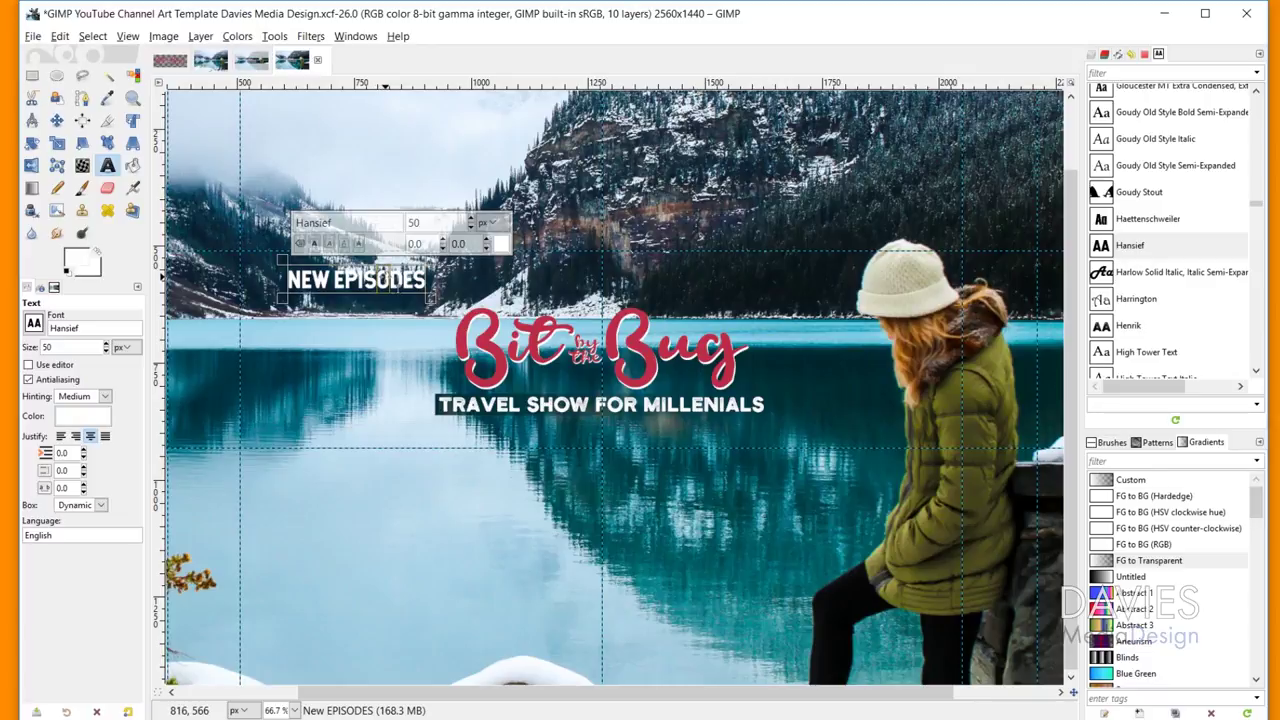
type("o")
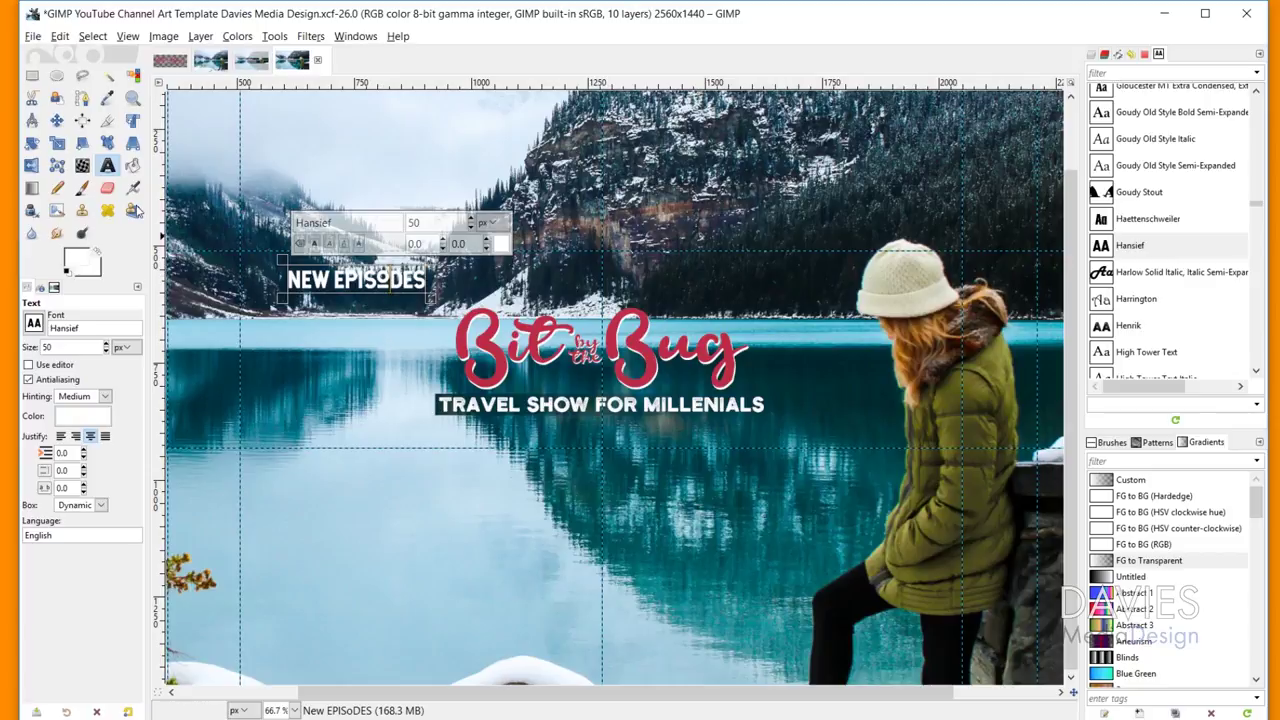
Step: Set the NEW EPISoDES text to 35 px and nudge it slightly right and up
triple_click(393, 282)
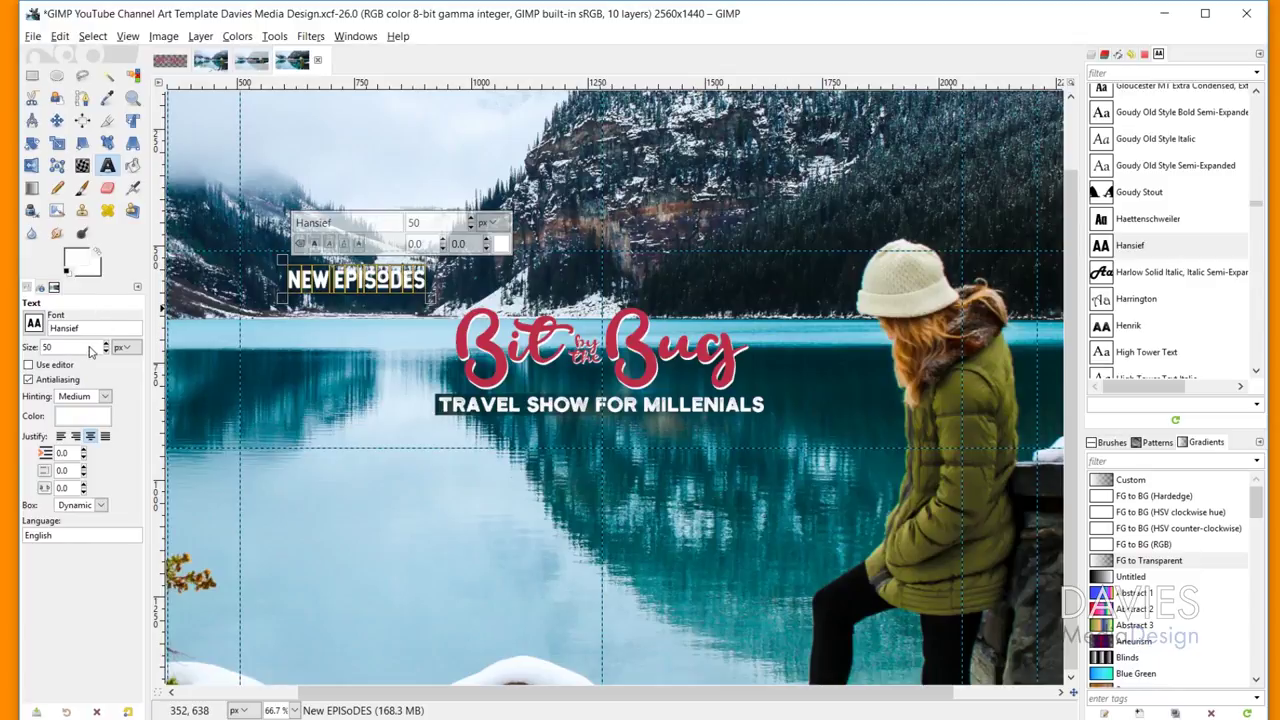
type("35")
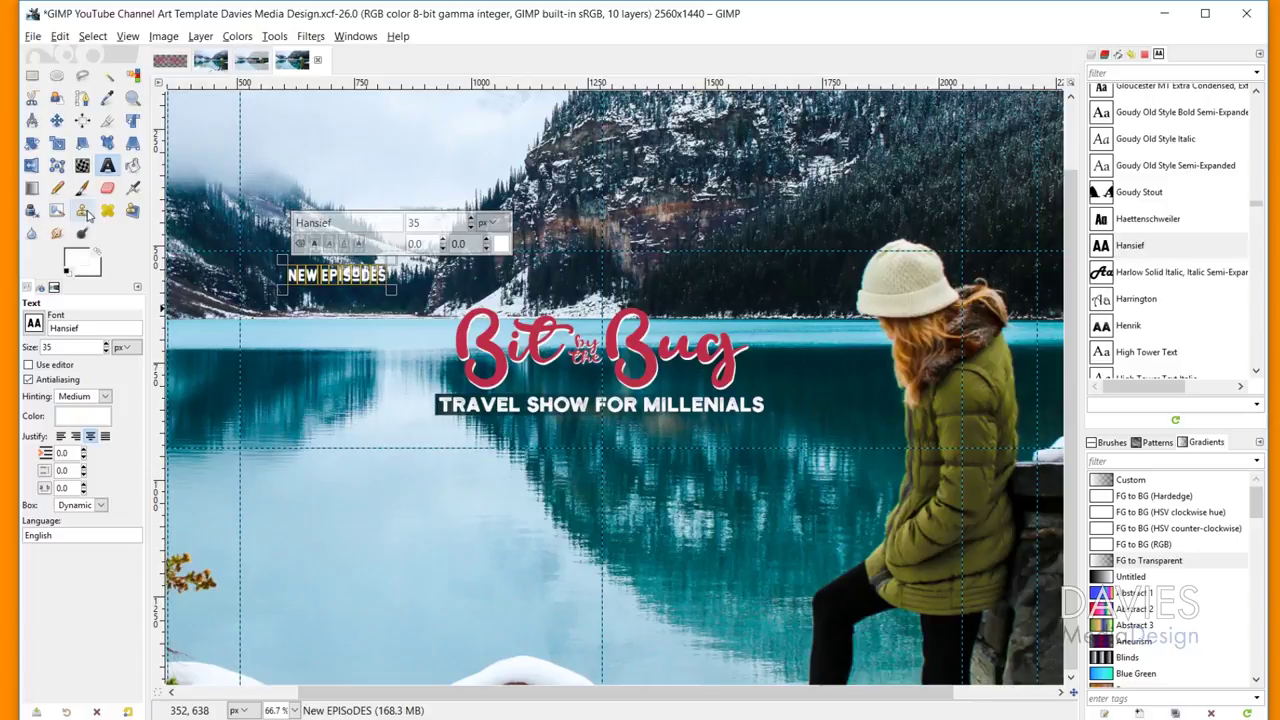
left_click(57, 120)
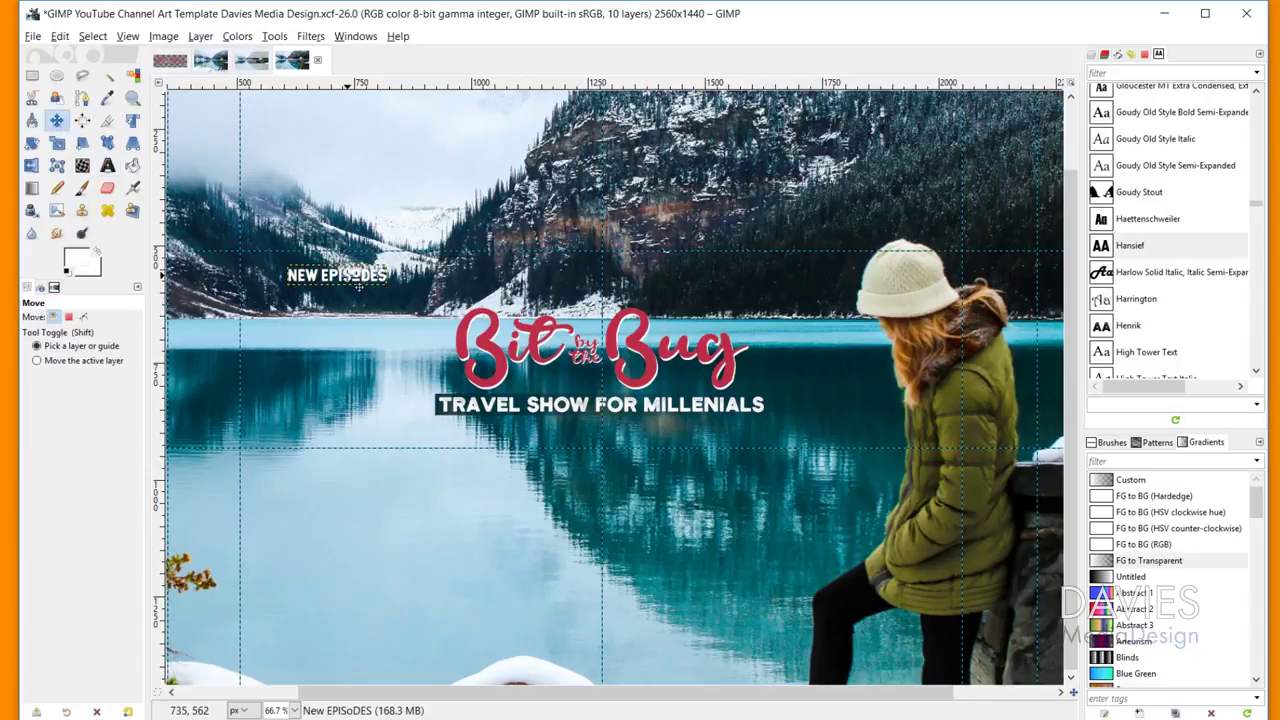
mouse_move(355, 286)
left_mouse_down()
mouse_move(368, 293)
mouse_move(357, 283)
left_mouse_up()
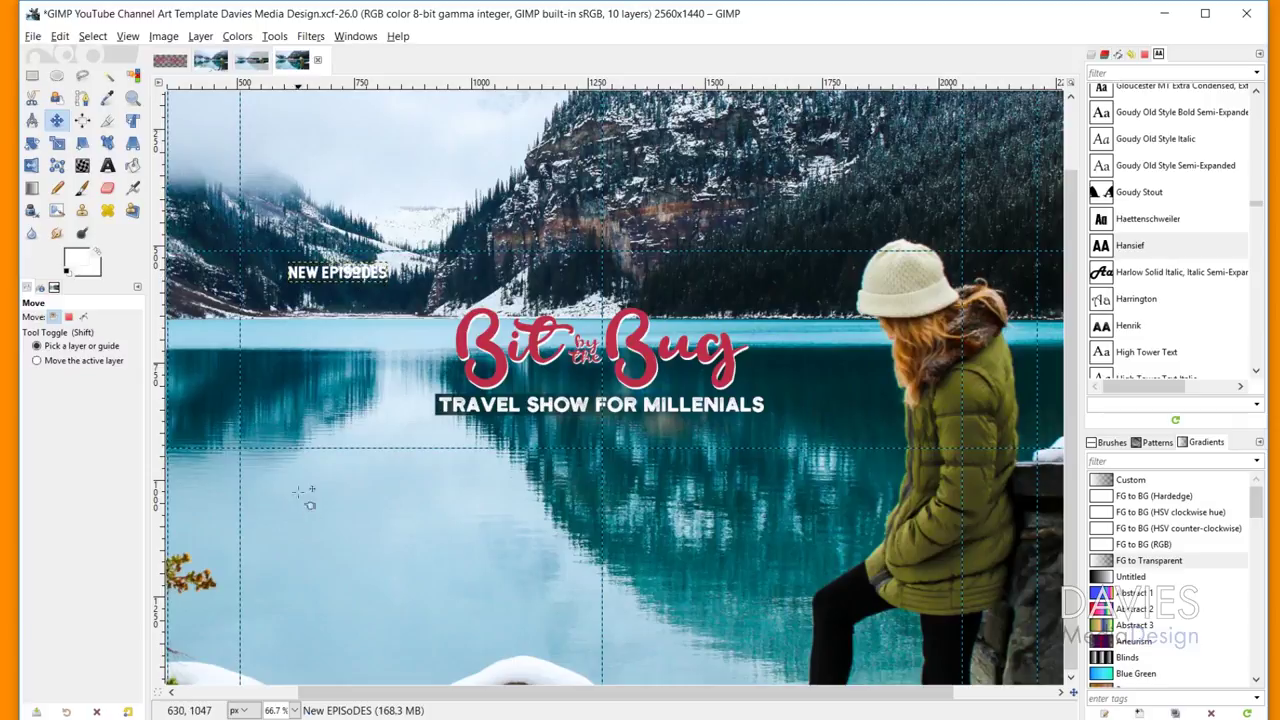
Step: Add a 50 px WEDNESDAYS text line and move it up directly beneath NEW EPISODES
left_click(107, 165)
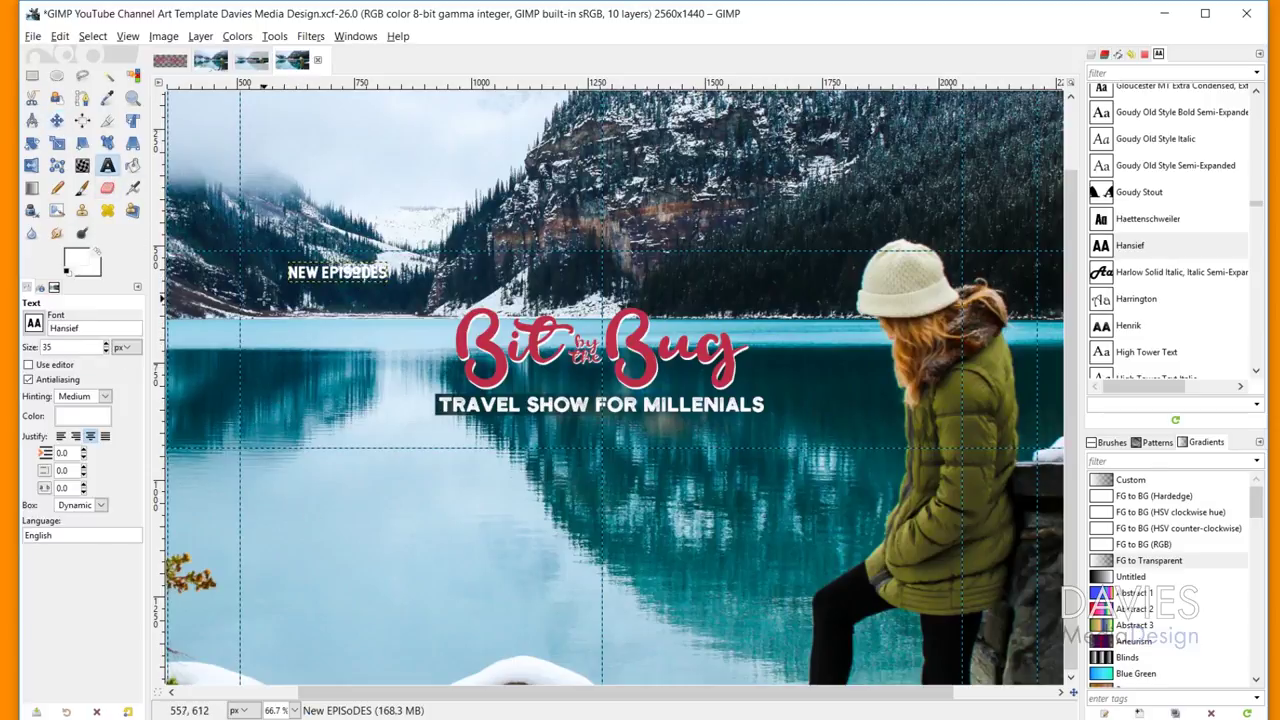
left_click(264, 291)
type("WE")
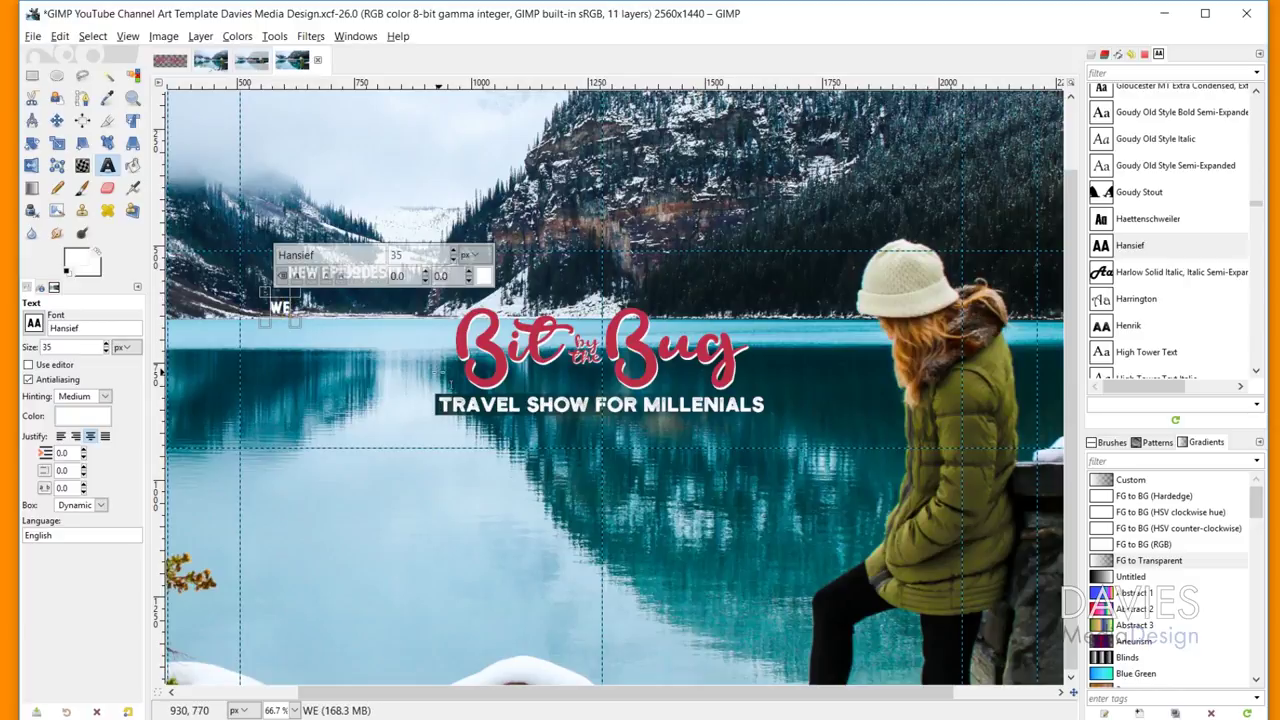
type("DNESDAY")
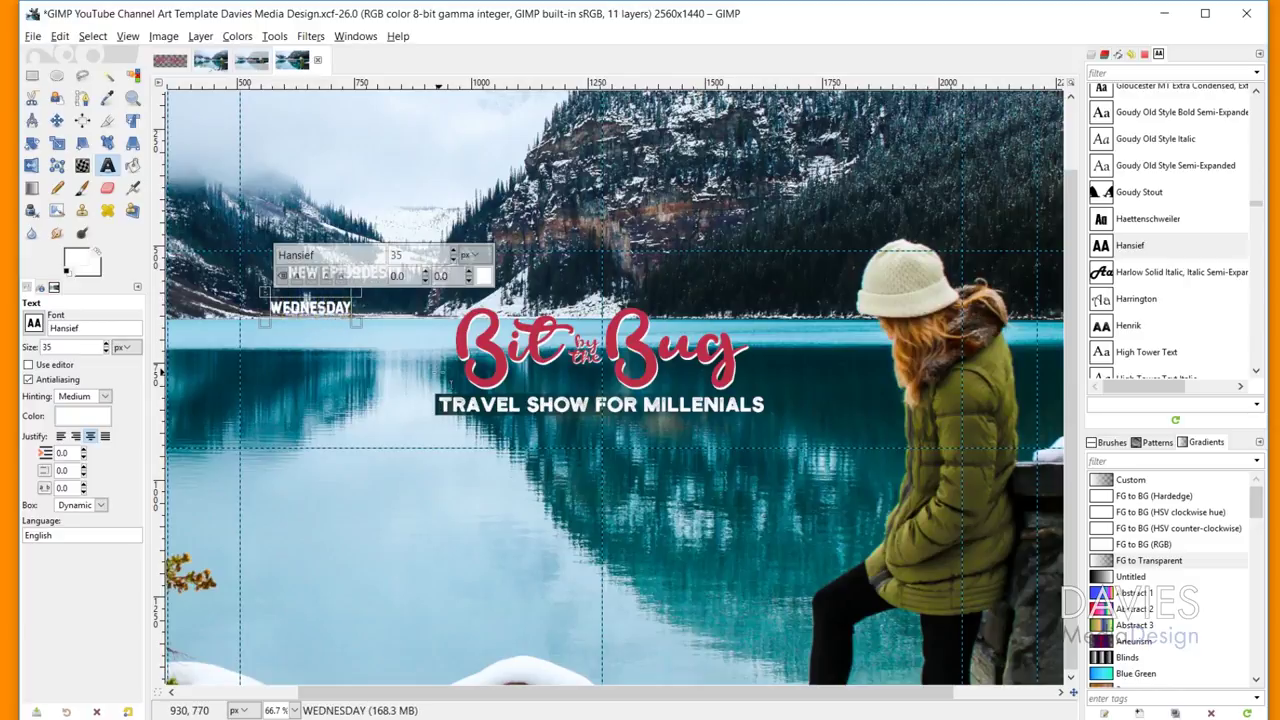
type("S")
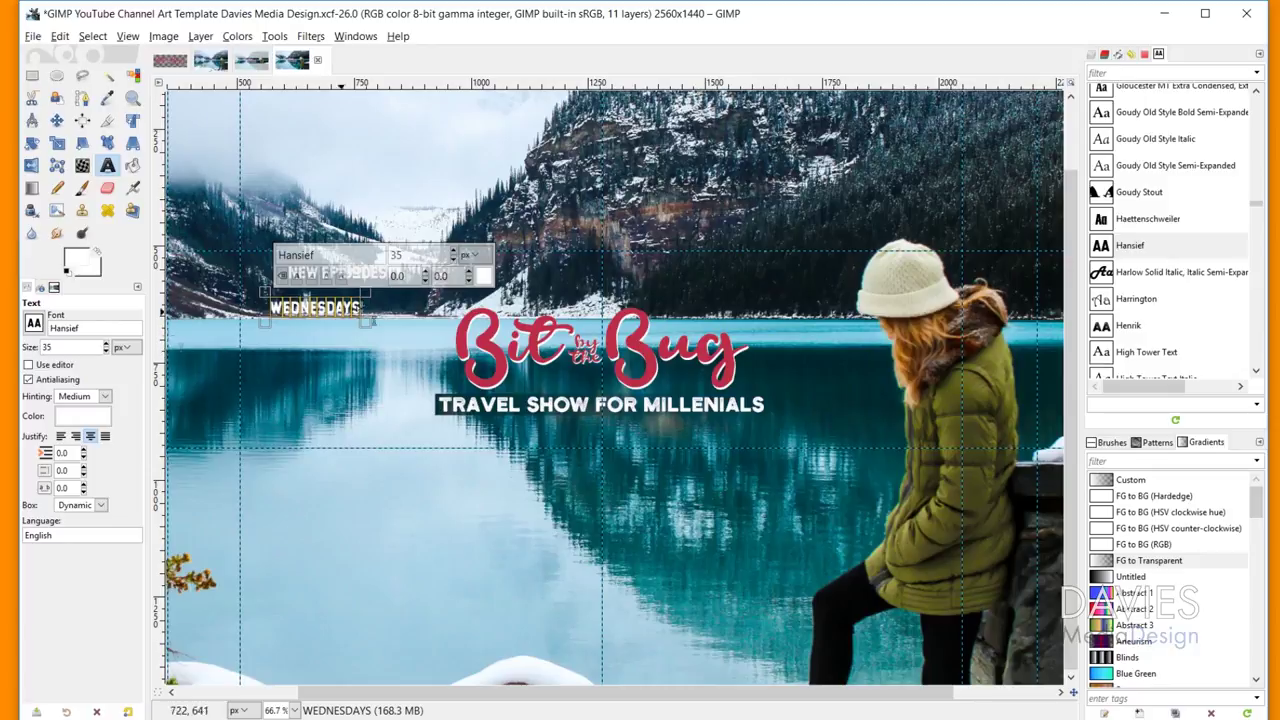
key("Return")
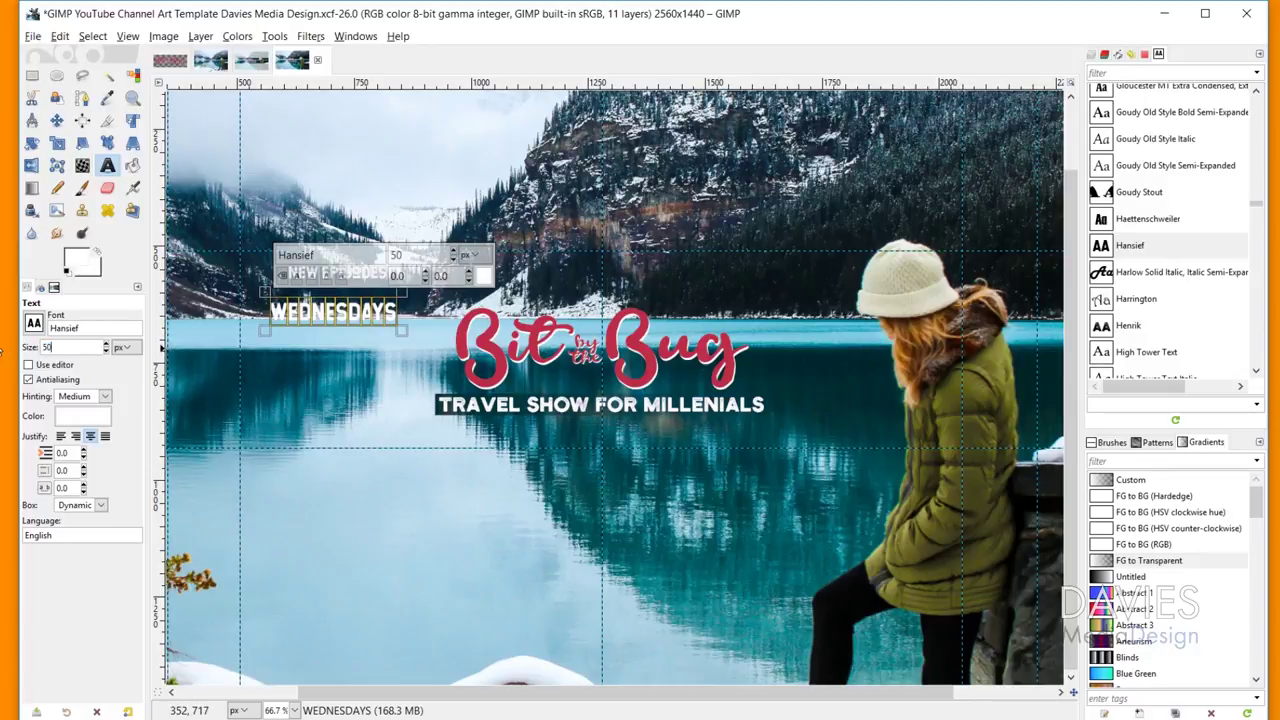
left_click(57, 120)
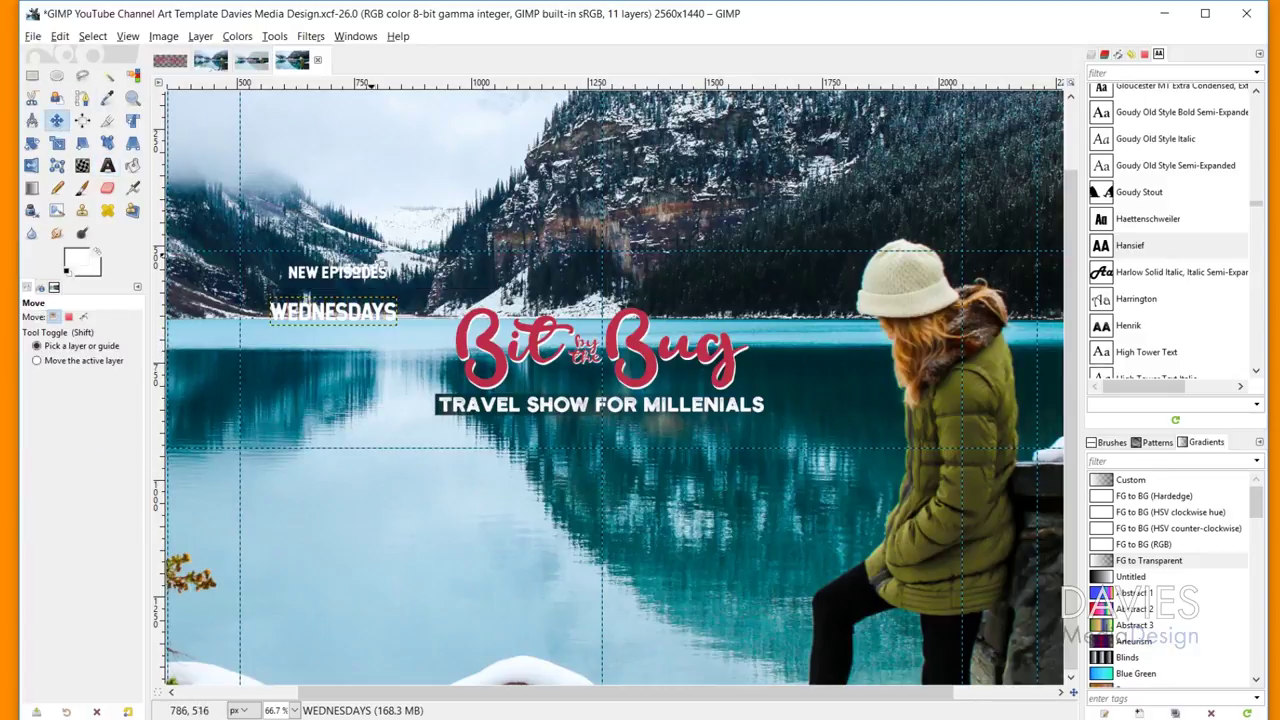
left_click_drag(352, 323, 352, 300)
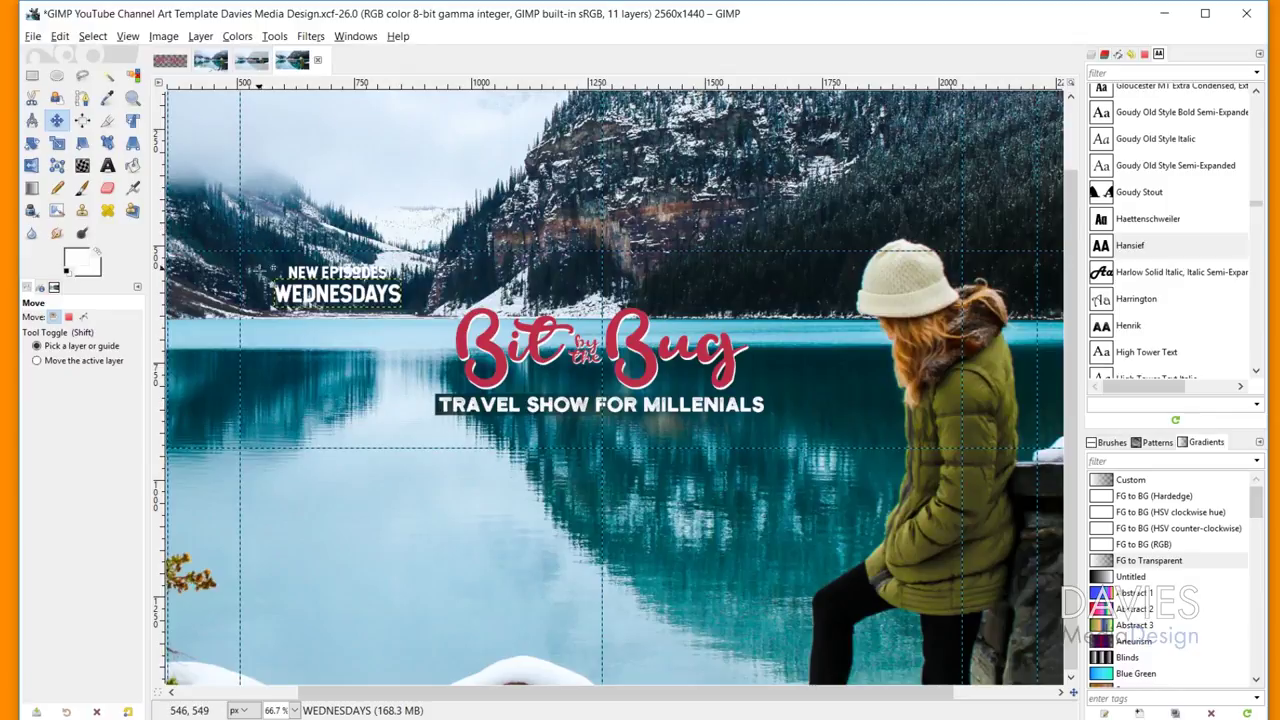
Step: Create a new layer named Rectangle 2 and place it below the text layers, above Rectangle
left_click(1091, 56)
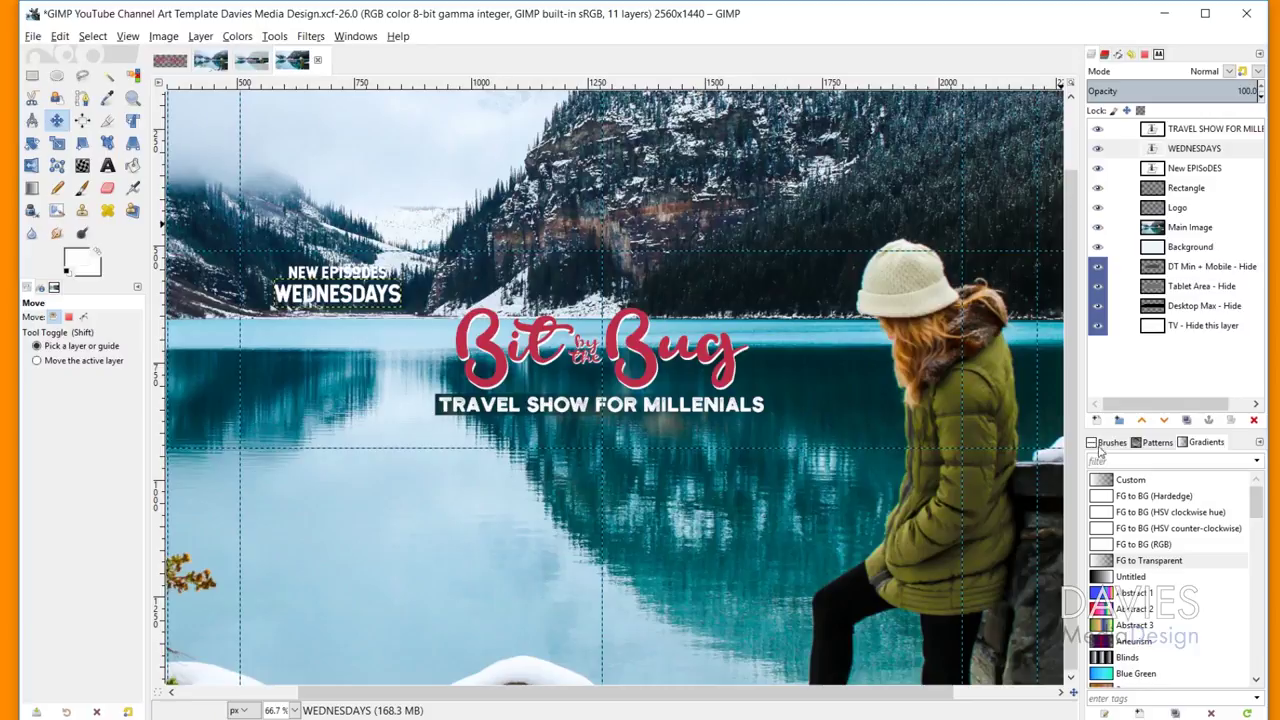
left_click(1098, 422)
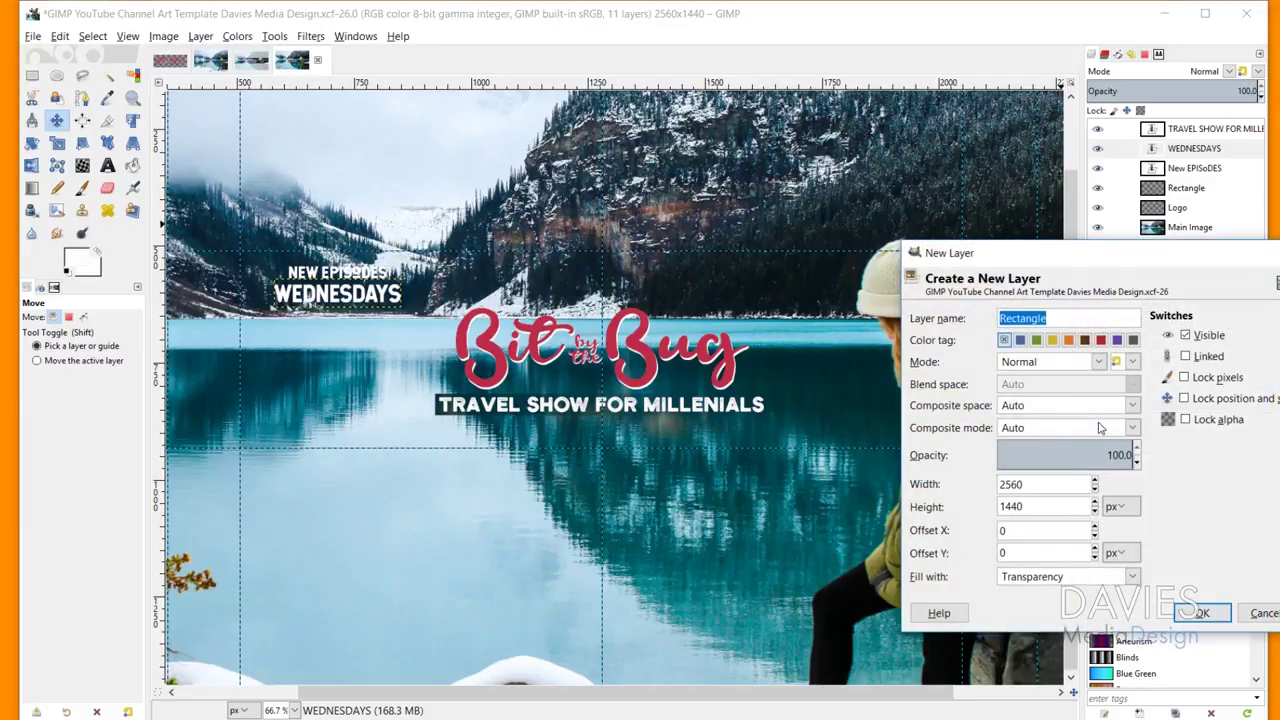
key("End")
type("2")
left_click(1203, 613)
left_click(1169, 150)
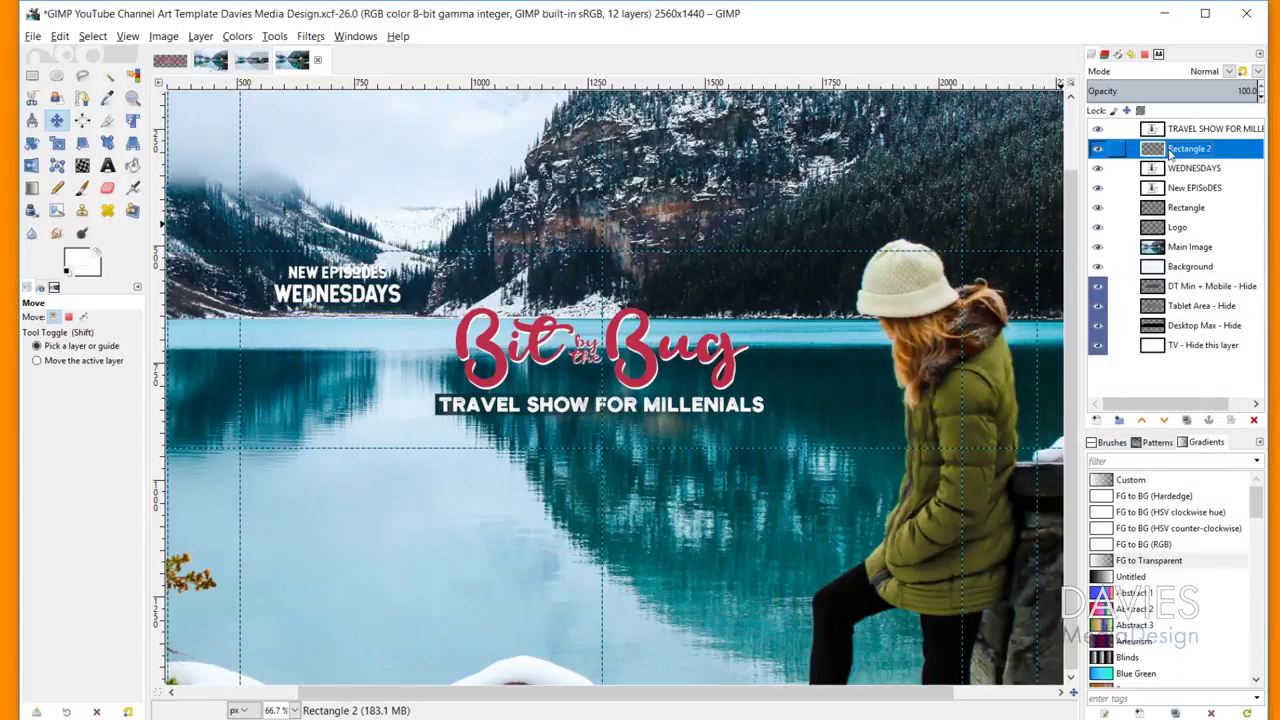
left_click_drag(1155, 150, 1158, 203)
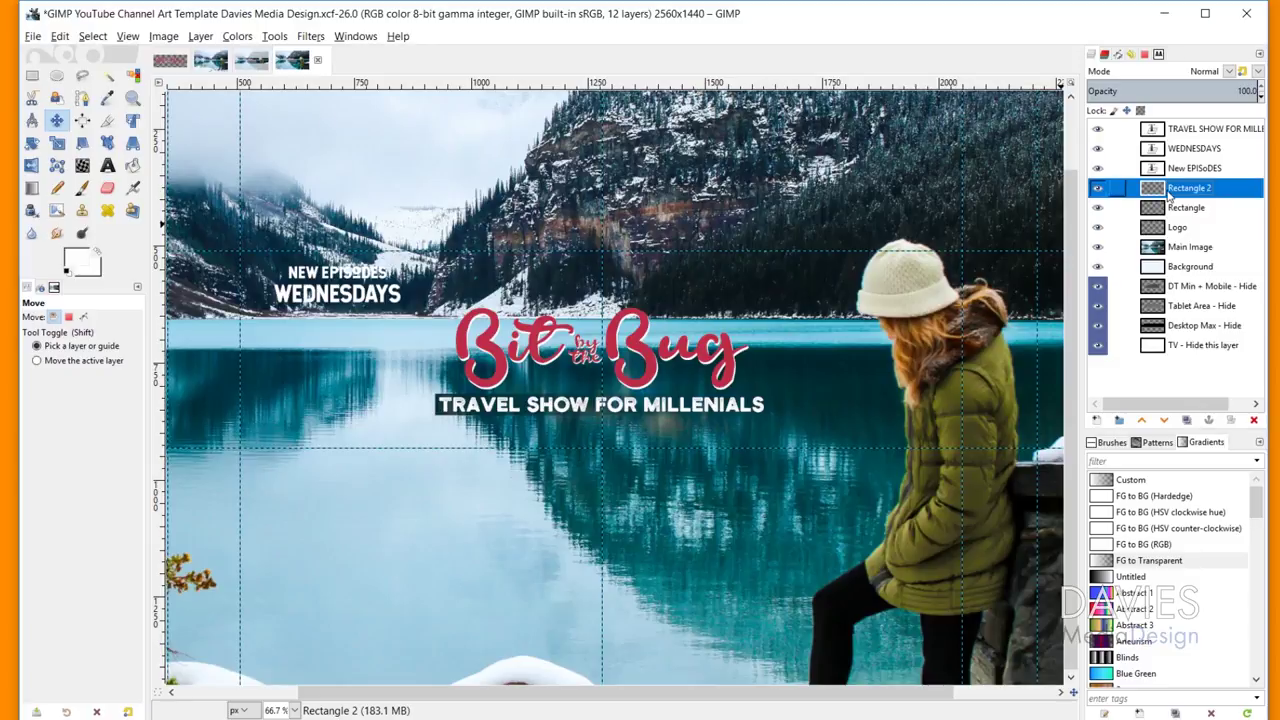
Step: Select a box around NEW EPISODES WEDNESDAYS and sample dark navy 162633 as the foreground colour
left_click(33, 77)
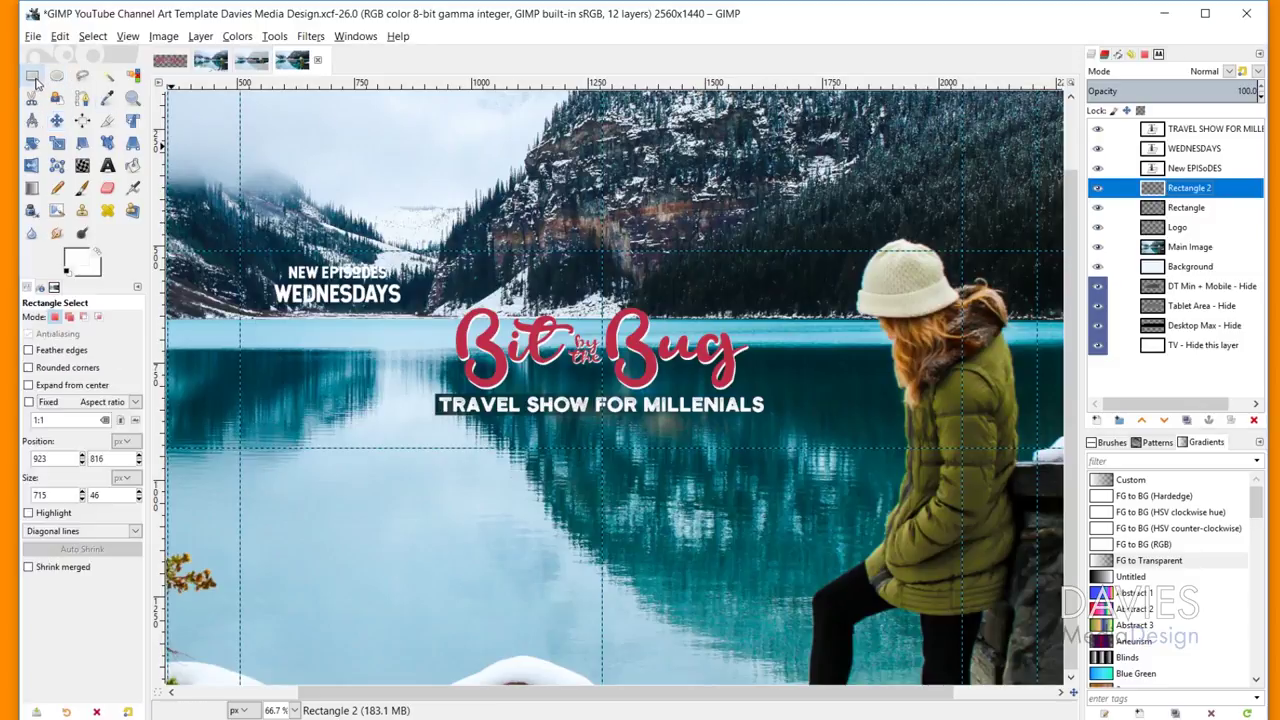
left_click_drag(278, 306, 410, 224)
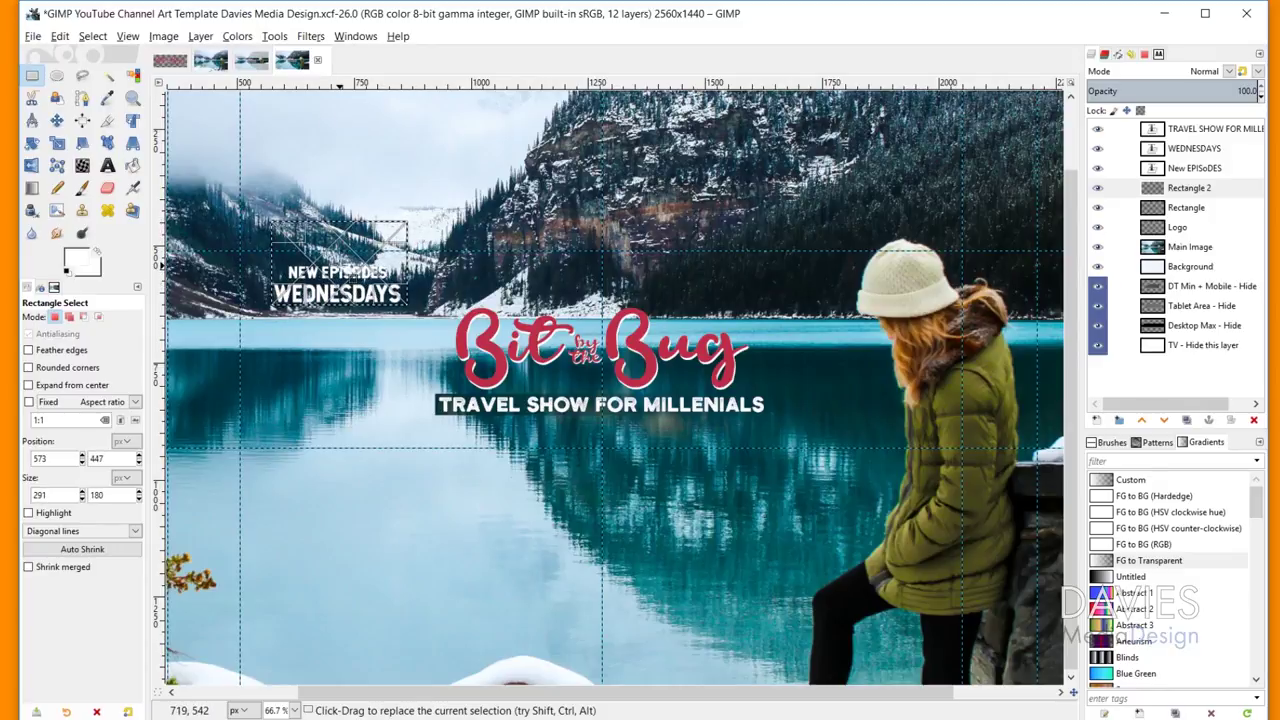
left_click_drag(335, 265, 334, 265)
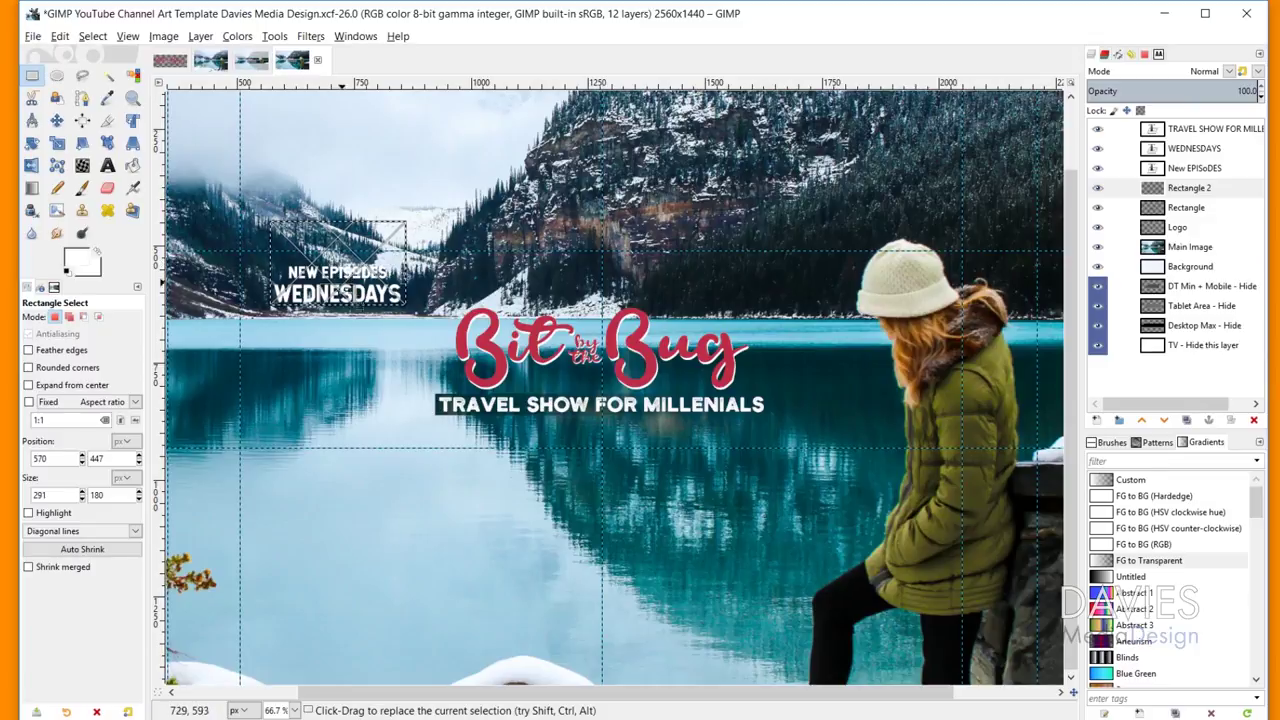
left_click(72, 262)
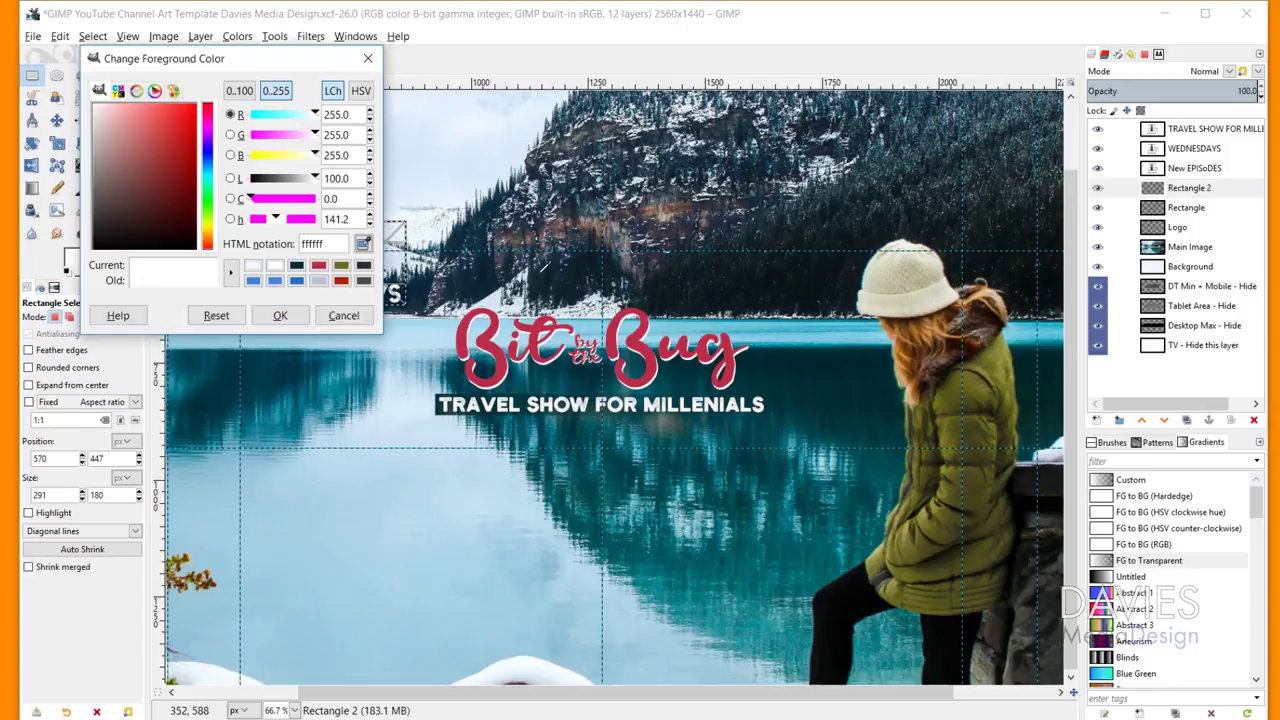
left_click_drag(548, 270, 541, 283)
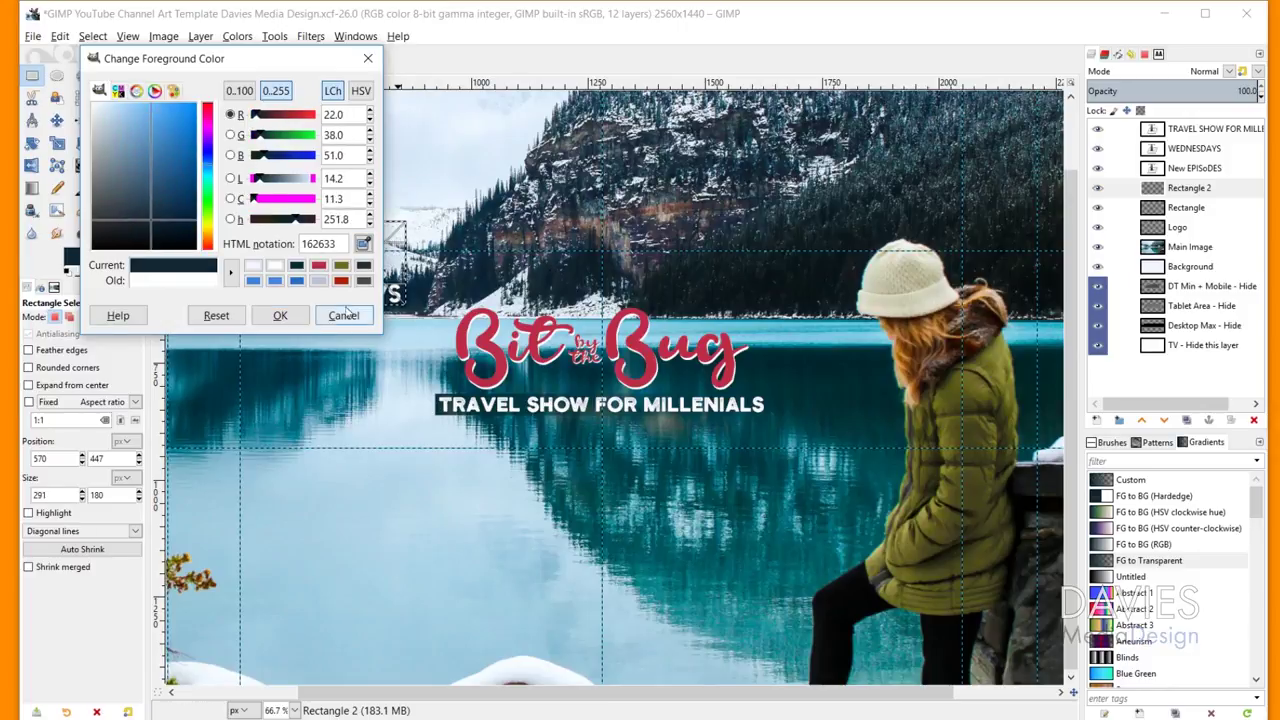
left_click(280, 315)
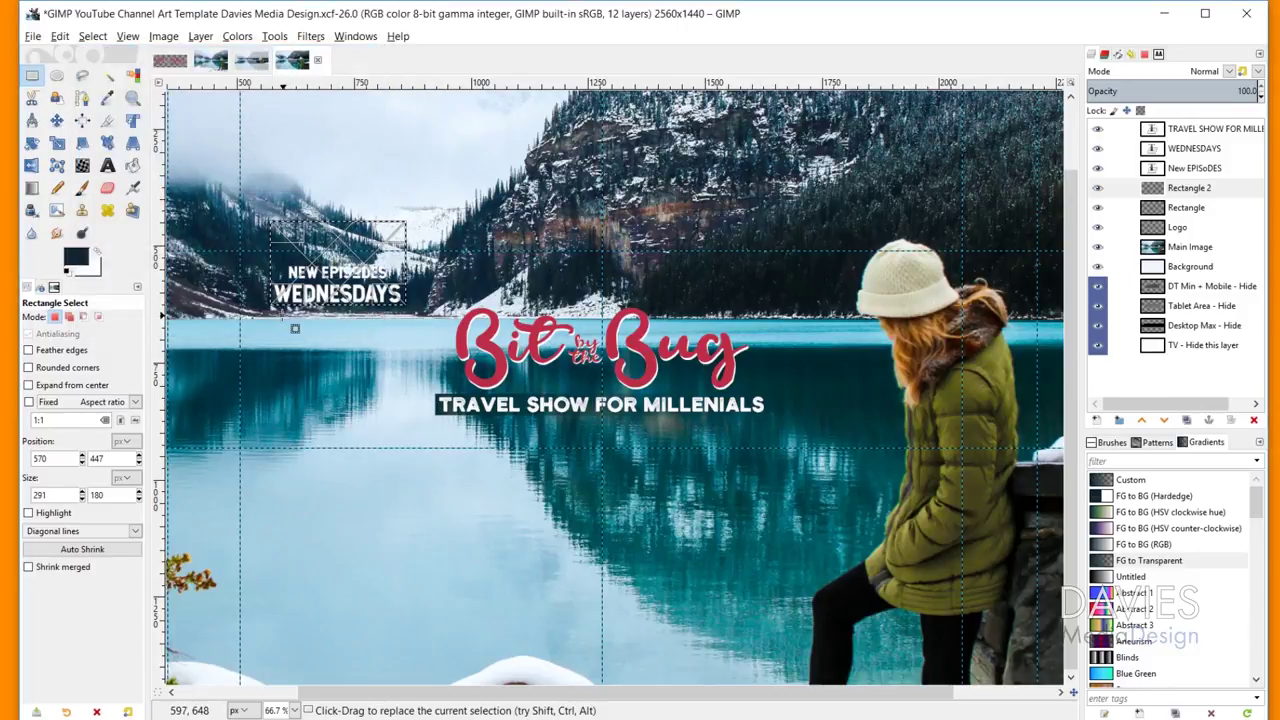
Step: Fill the selection with an upward navy-to-transparent gradient, midpoint about 58.72, start point raised
left_click(32, 189)
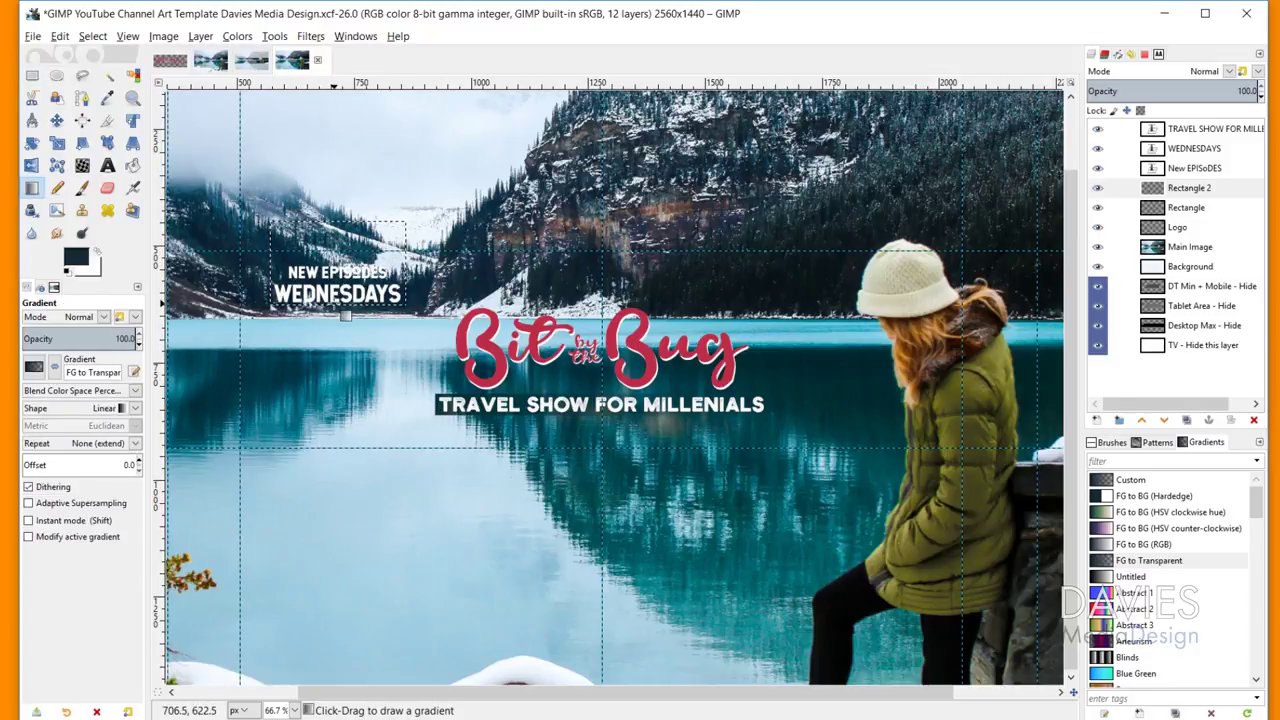
left_click_drag(344, 315, 348, 245)
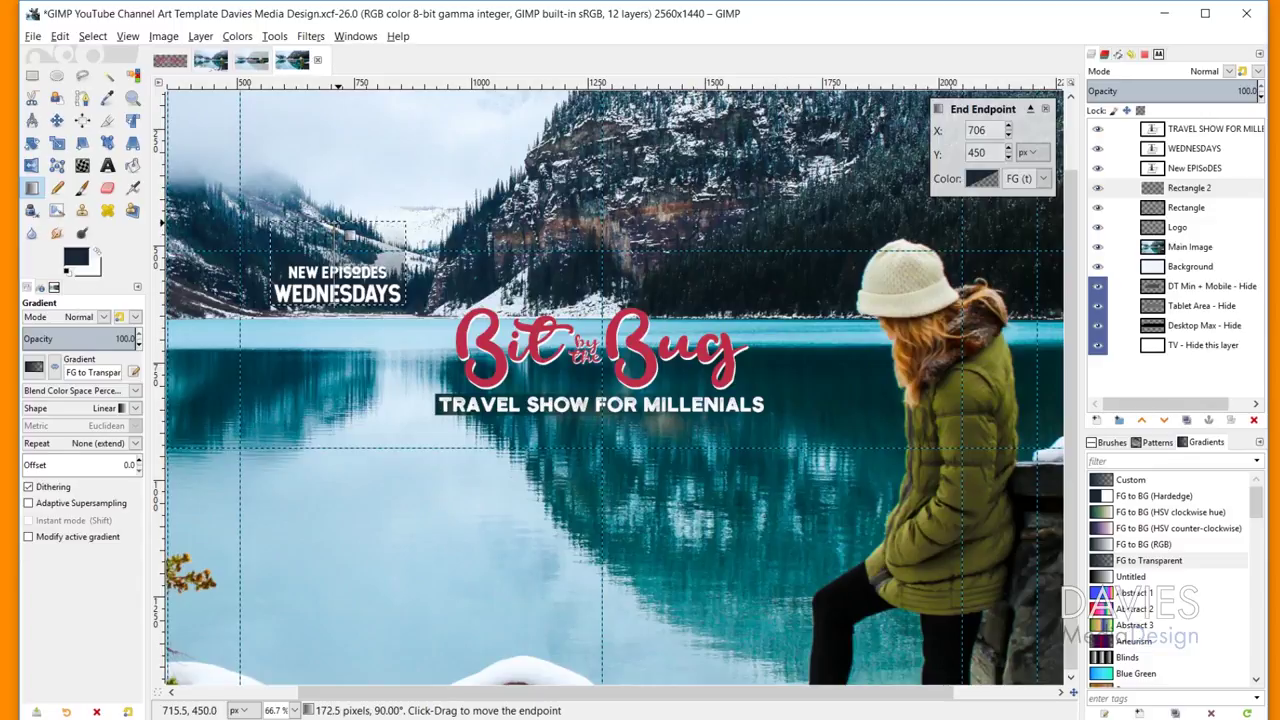
left_click_drag(343, 267, 343, 262)
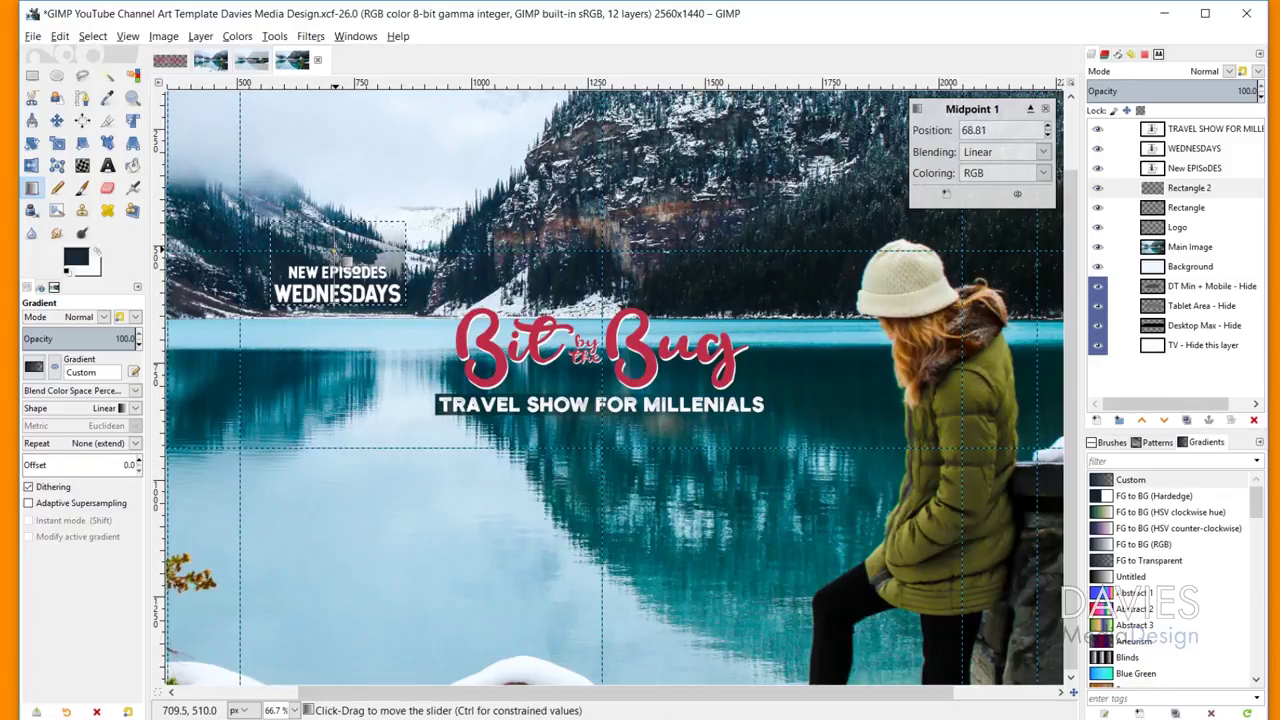
left_click_drag(347, 264, 345, 272)
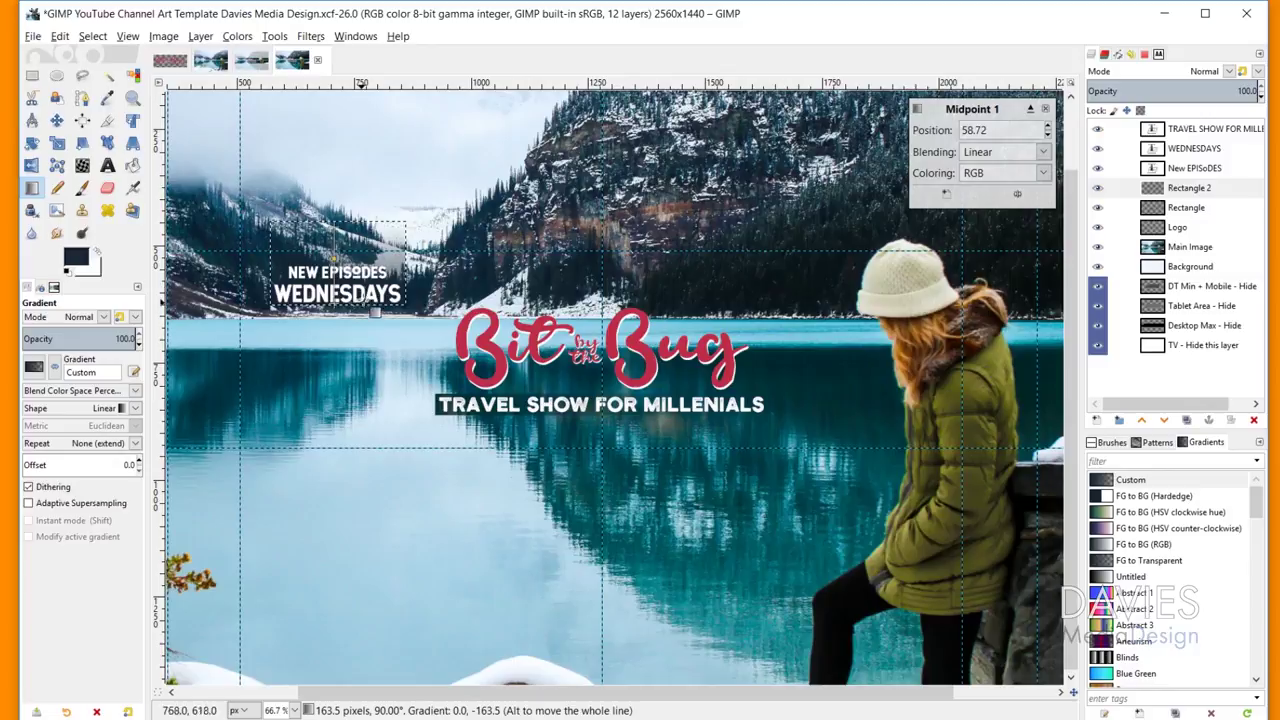
left_click(346, 317)
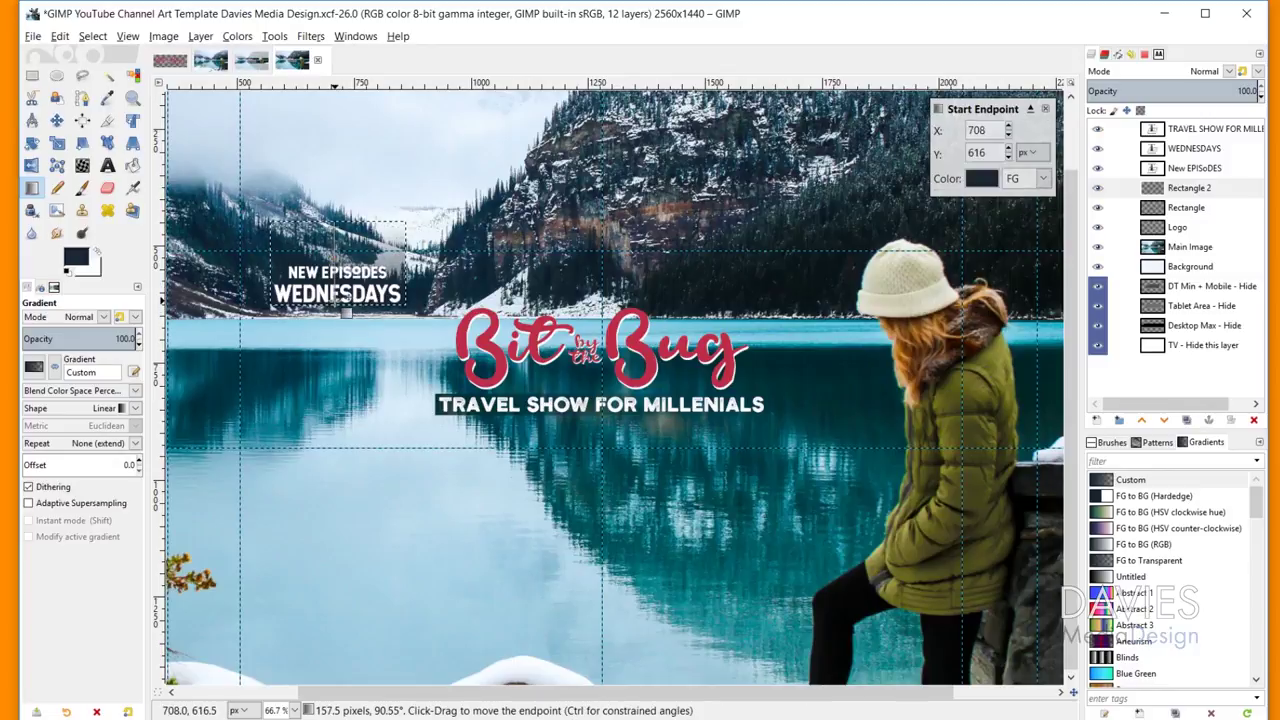
mouse_move(341, 300)
left_mouse_down()
mouse_move(341, 273)
mouse_move(342, 292)
left_mouse_up()
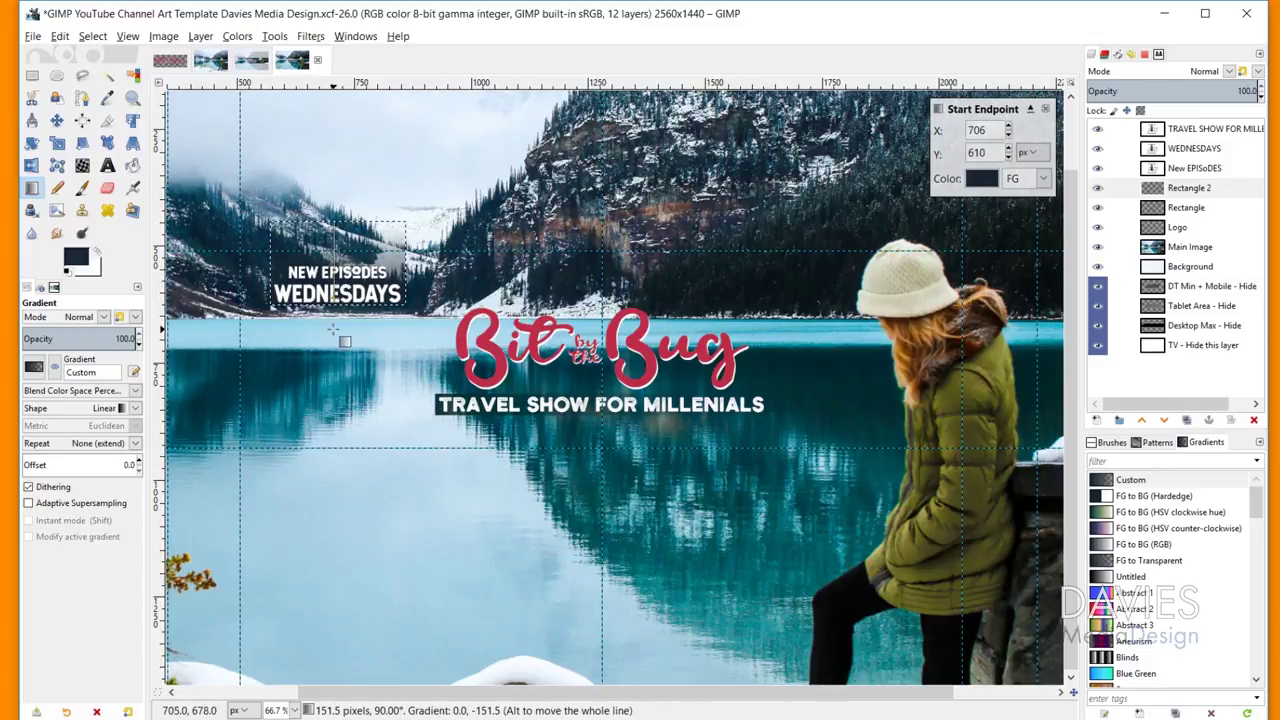
key("Return")
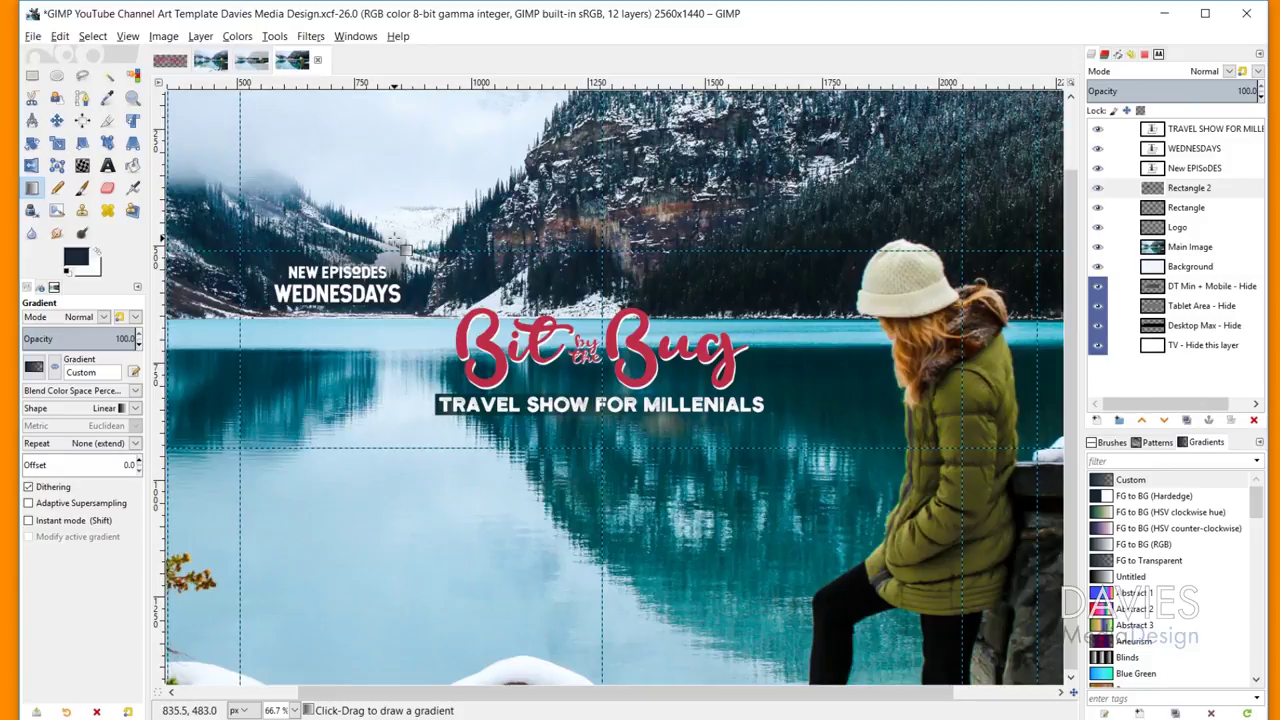
Step: Zoom out to see the whole banner and select the Main Image layer
left_click(1125, 326)
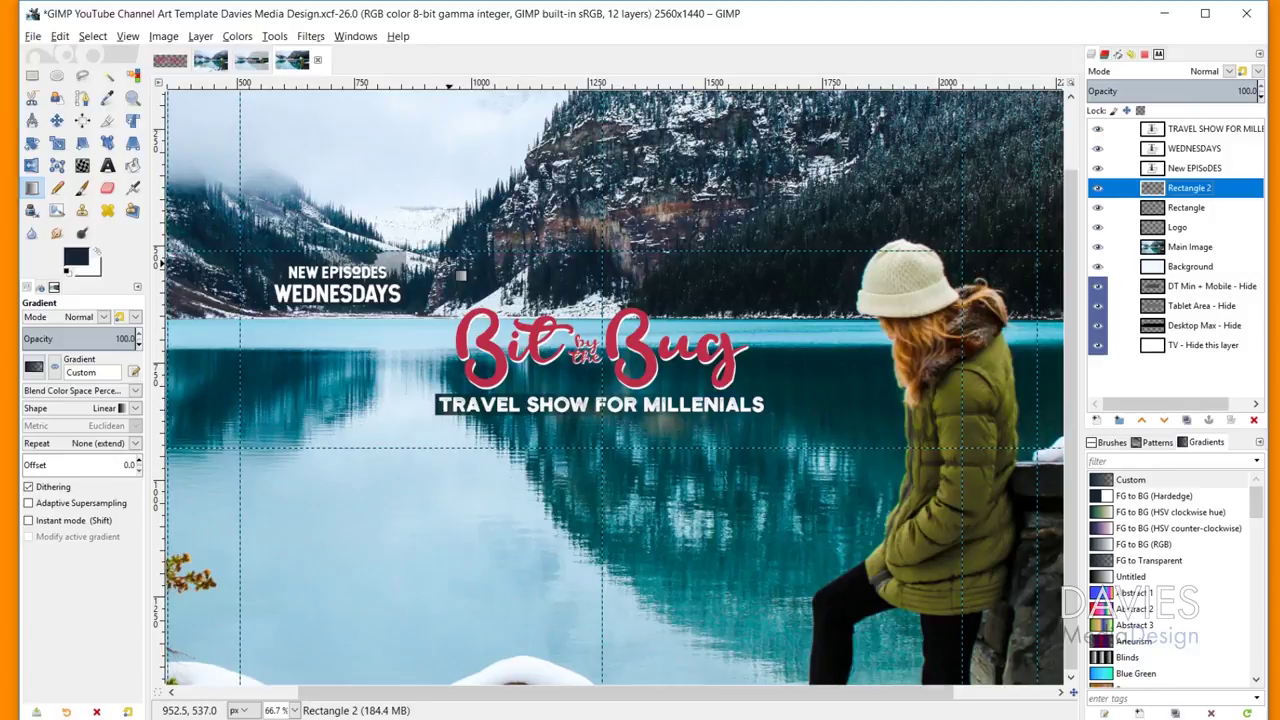
scroll(461, 271, "up", 2)
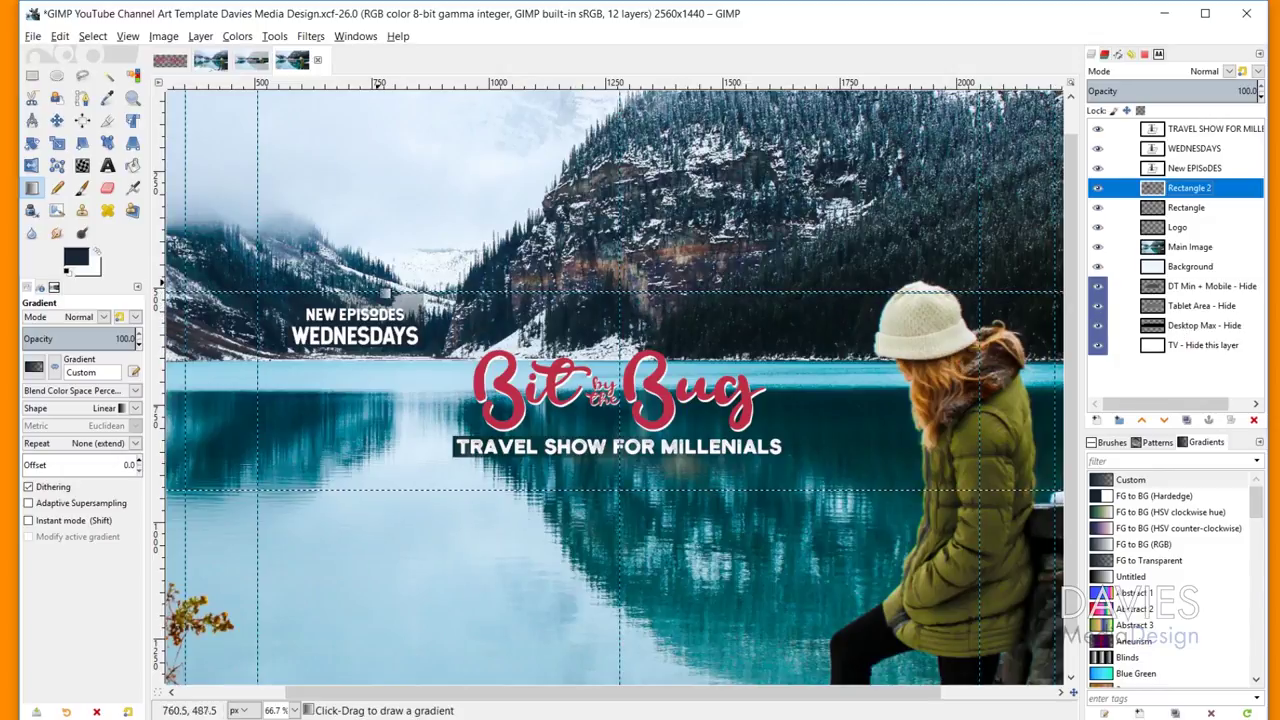
key("minus")
key("minus")
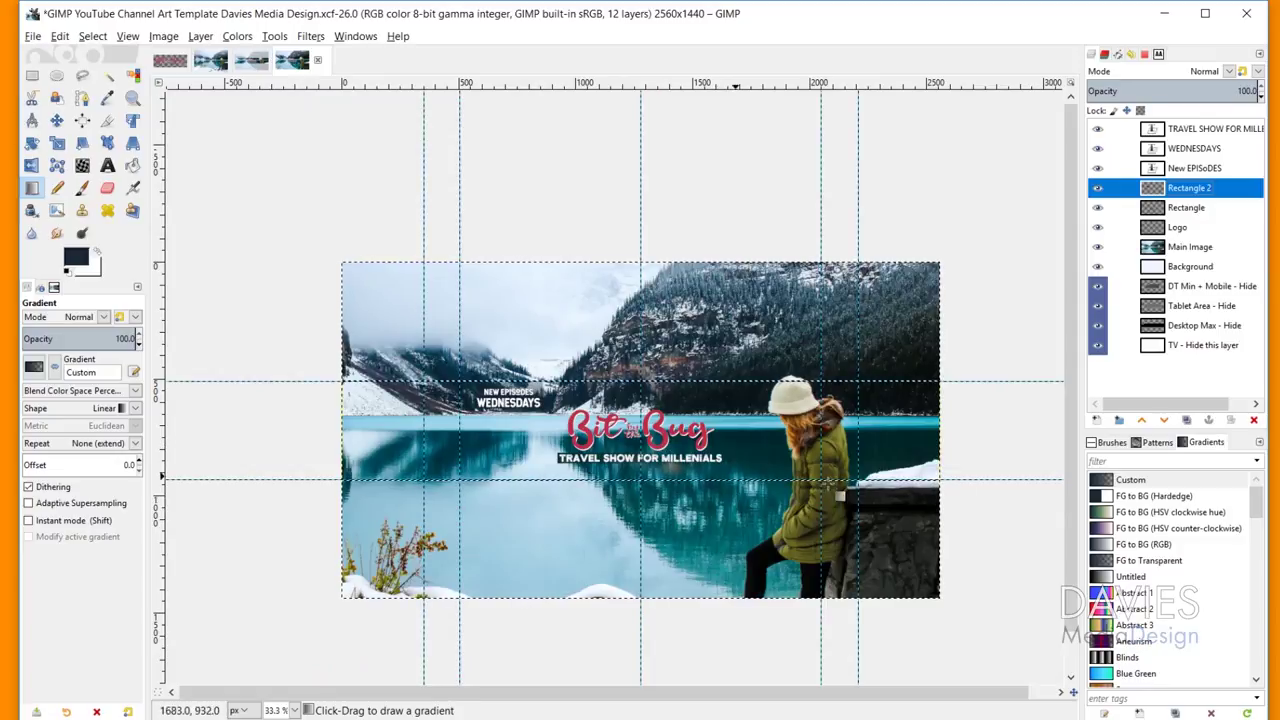
left_click(1153, 255)
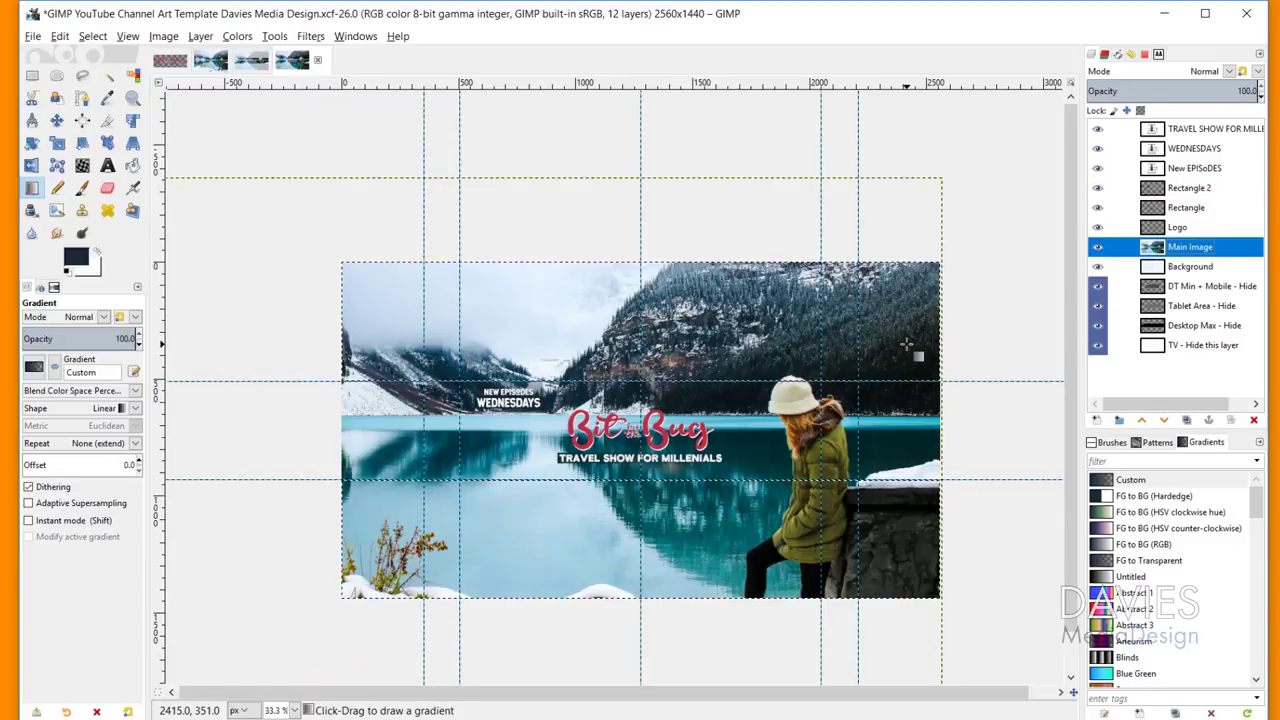
Step: Cut and paste the selected photo area into its own layer named Main Image 2
key("ctrl+x")
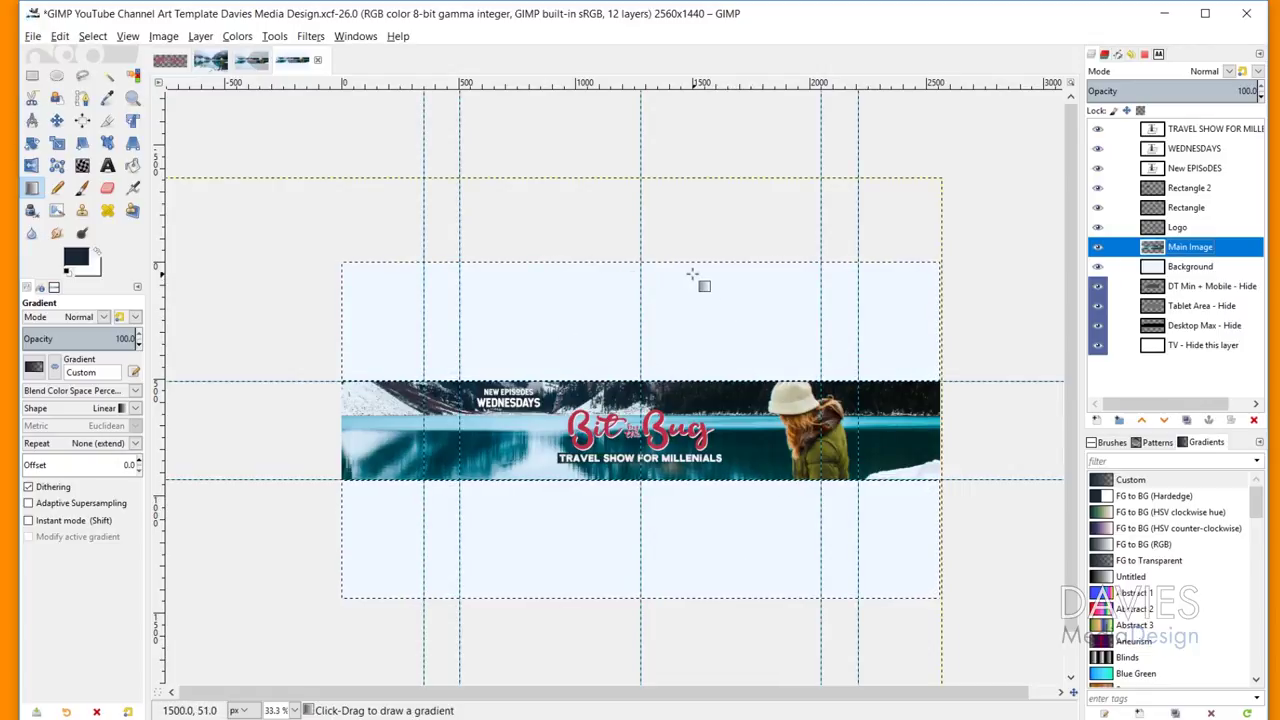
key("ctrl+v")
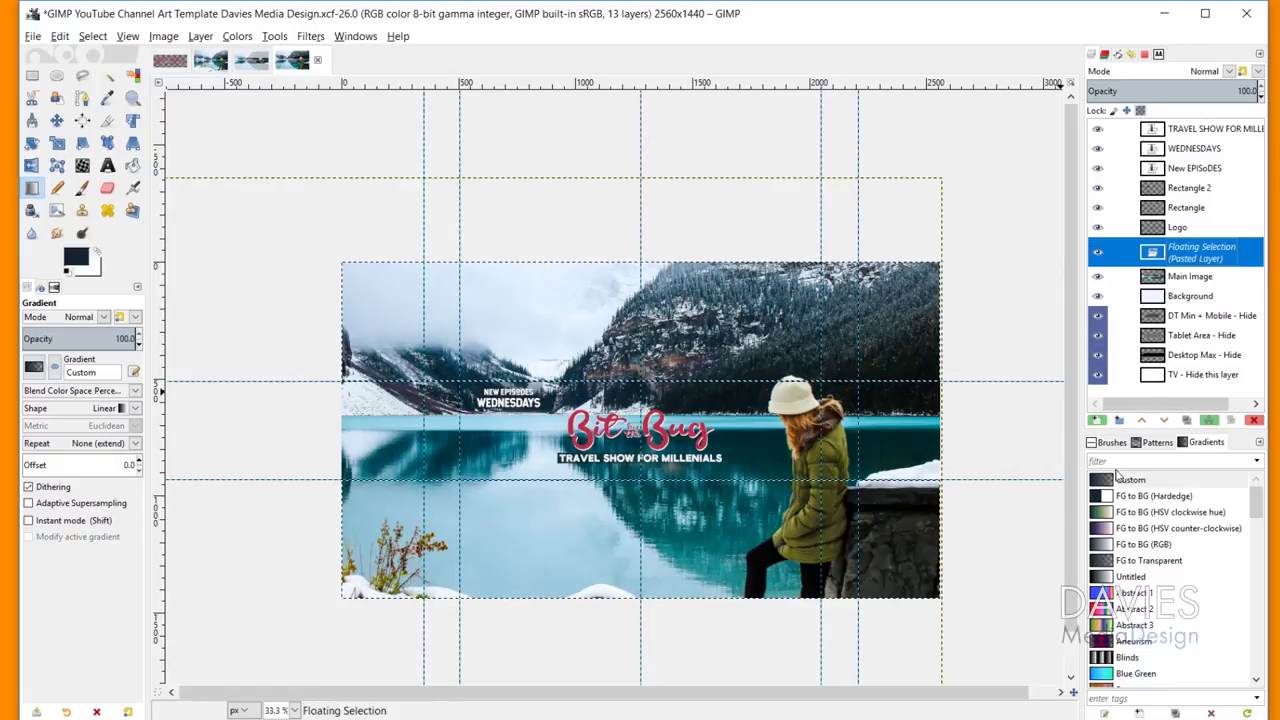
left_click(1097, 421)
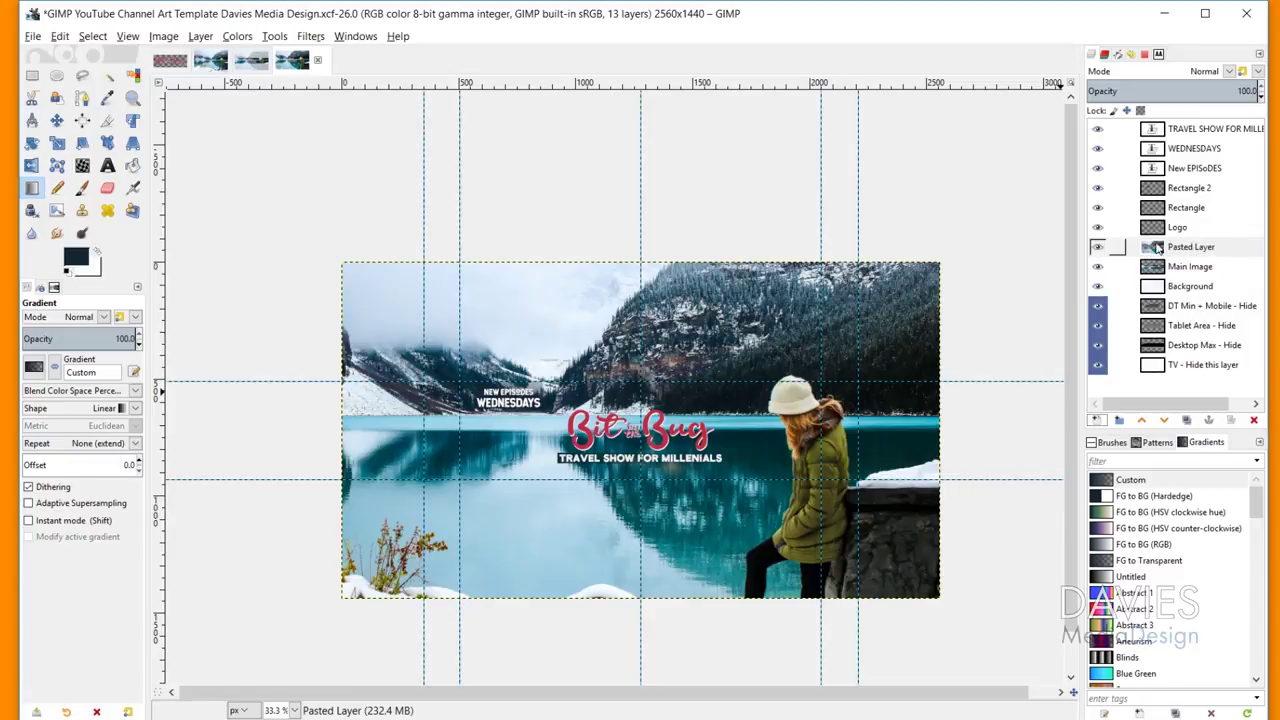
double_click(1189, 250)
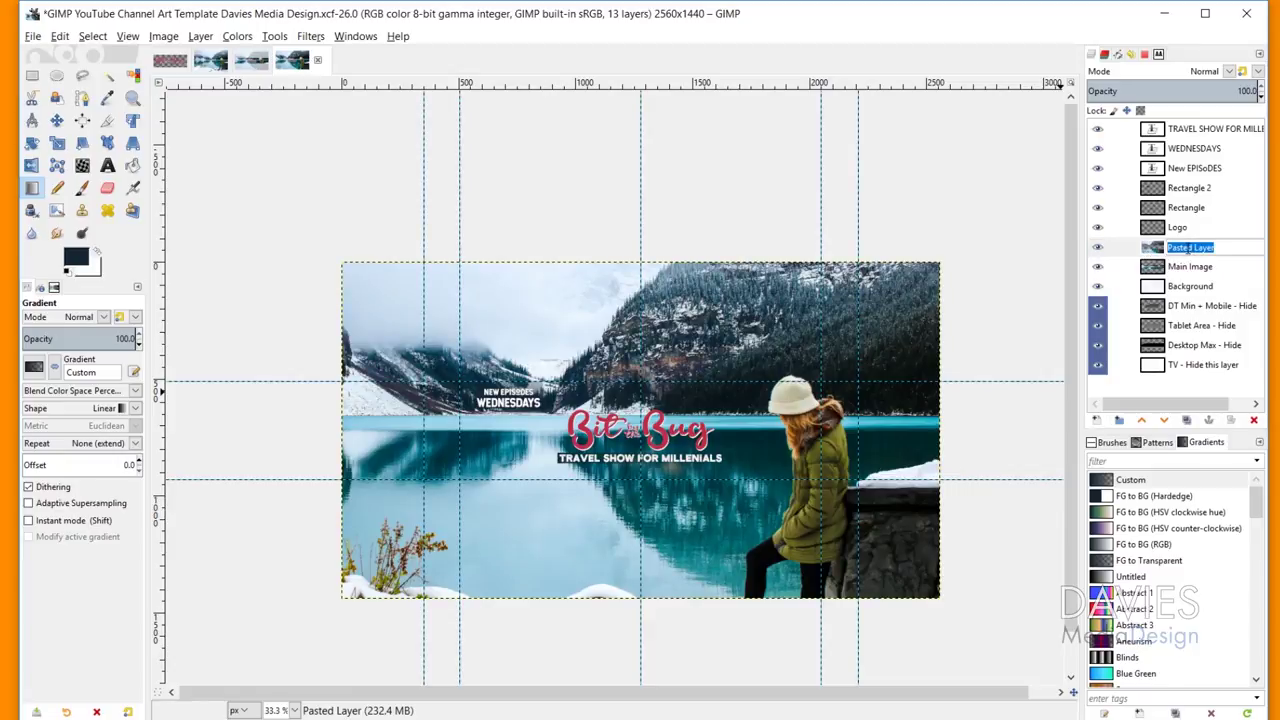
type("Main Image 2")
key("Return")
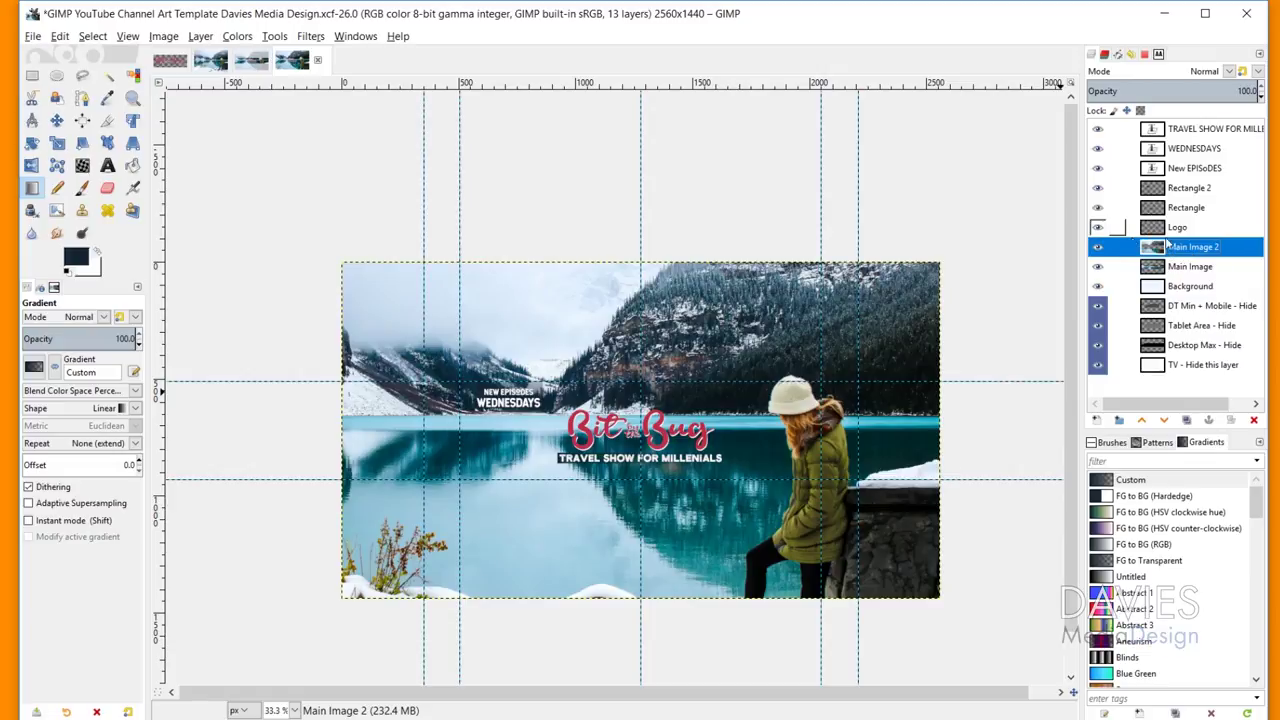
Step: Lower the Main Image 2 layer's opacity to about 73.4%
left_click_drag(1170, 91, 1183, 91)
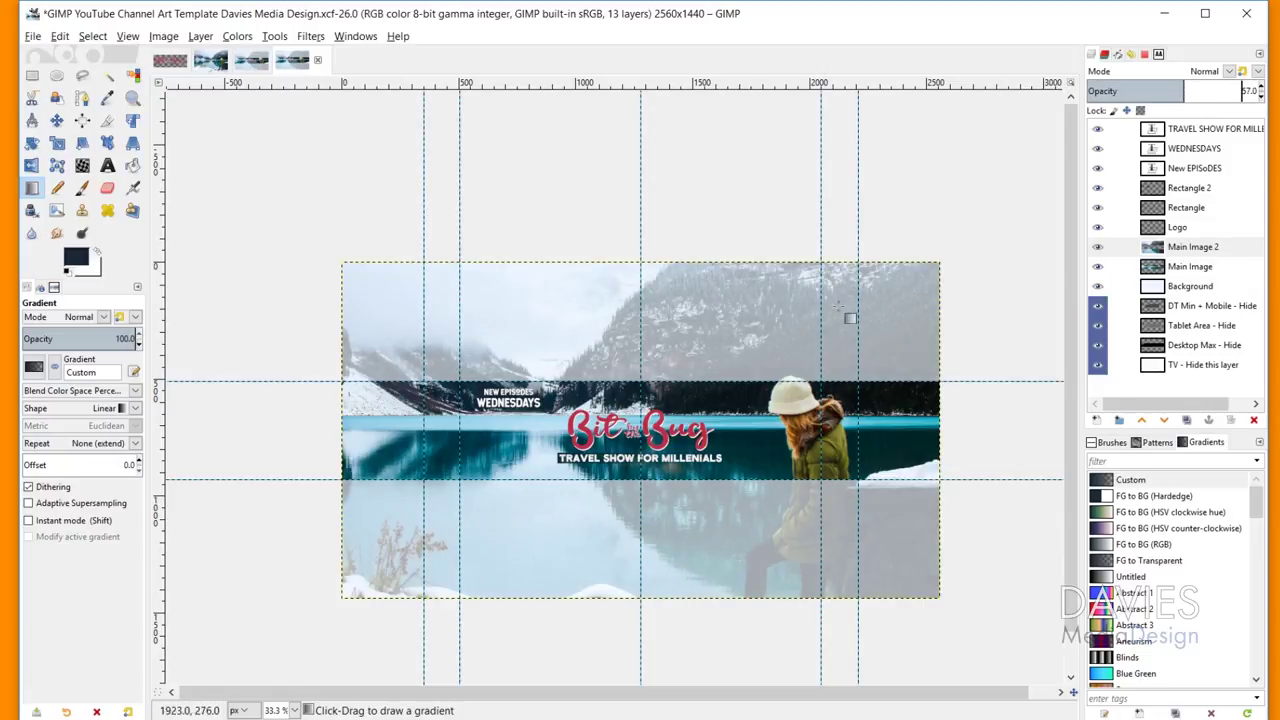
left_click(1217, 90)
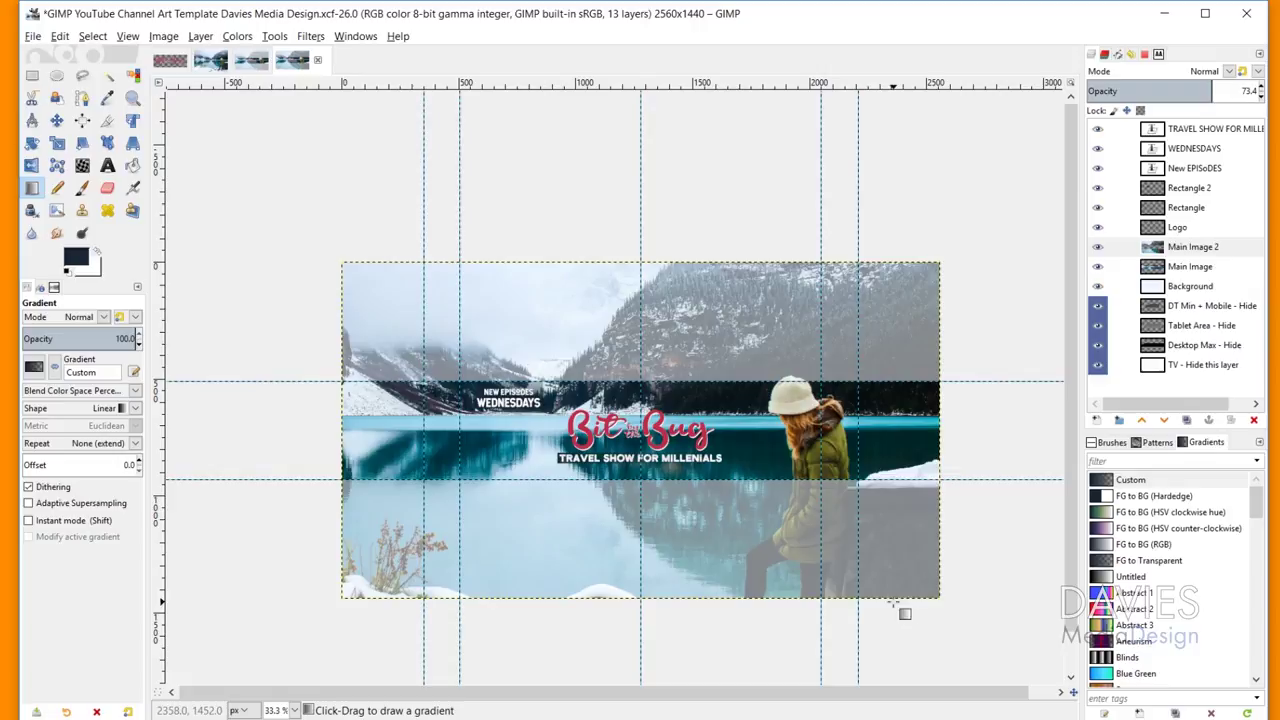
scroll(714, 452, "up", 6)
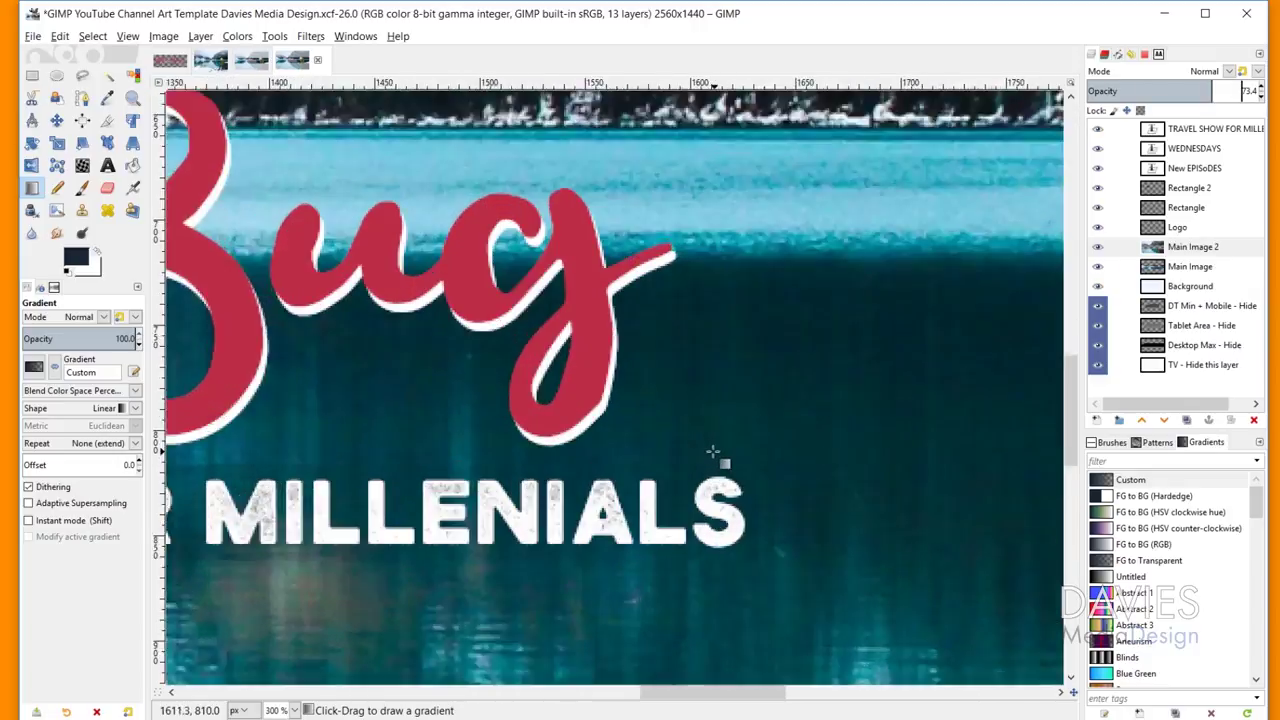
scroll(666, 409, "up", 1)
scroll(669, 406, "down", 2)
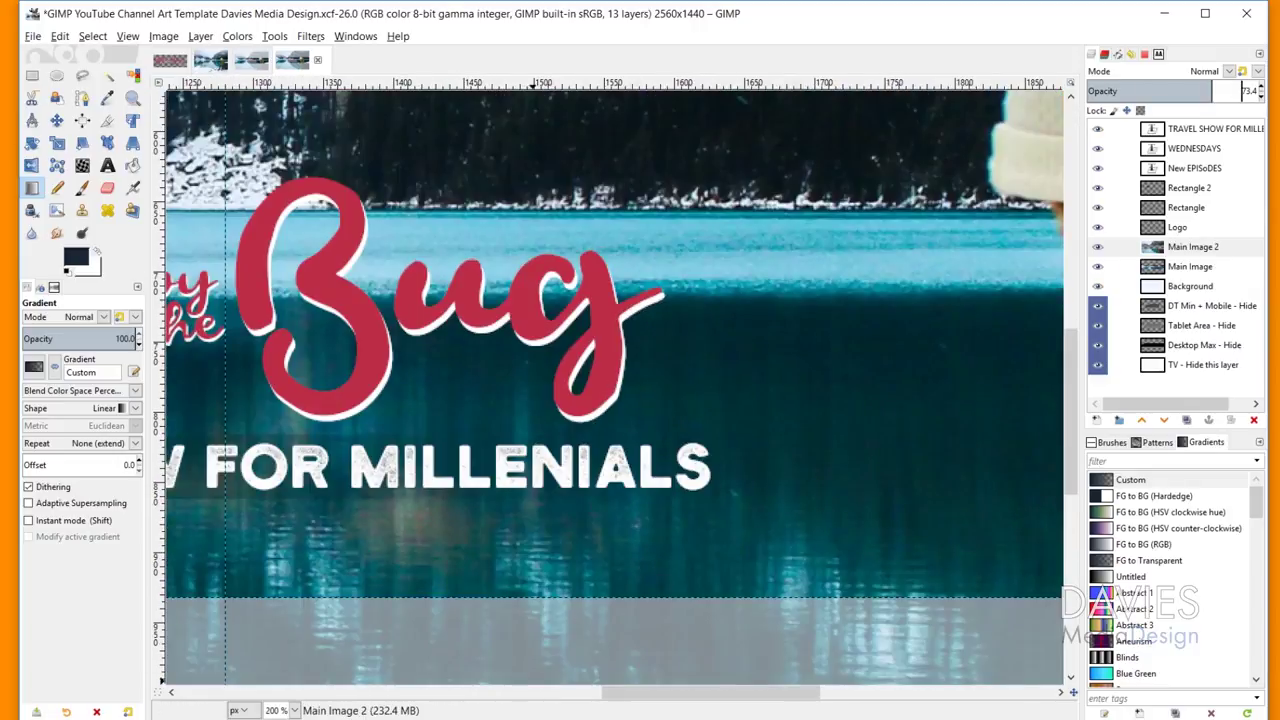
key("alt+Tab")
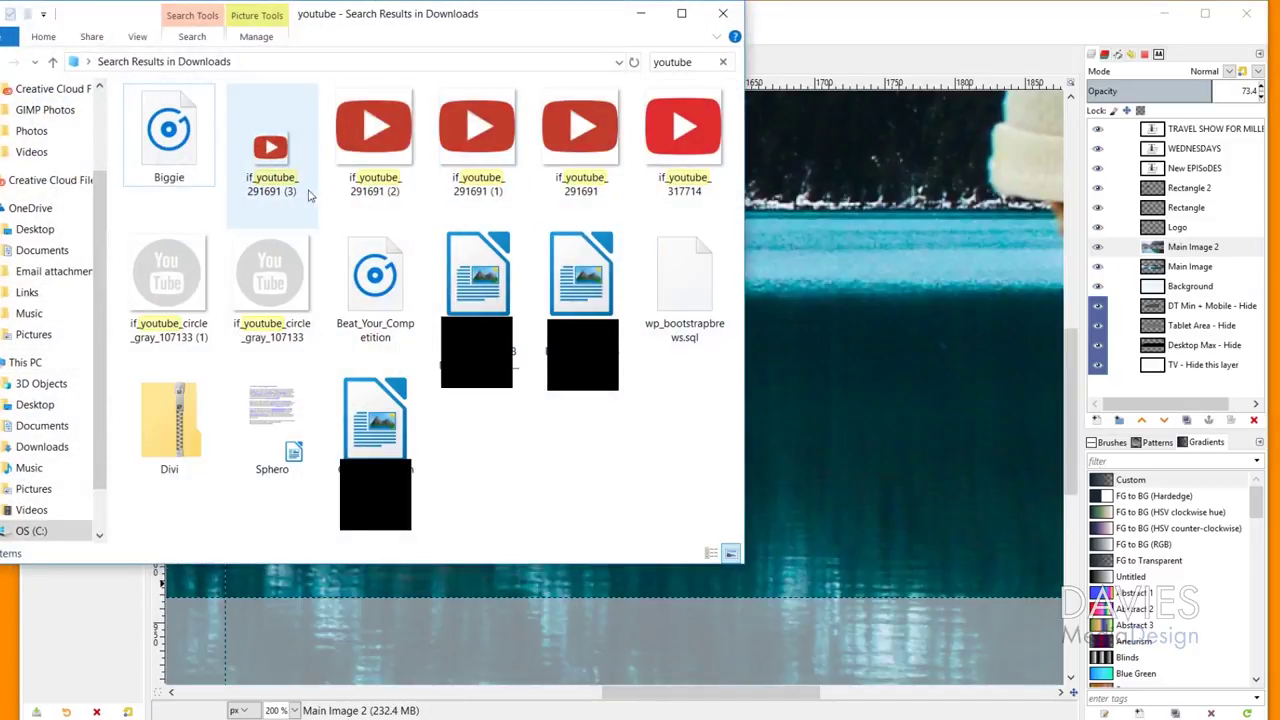
Step: Drag the if_youtube_291691 (3) icon file from File Explorer onto the GIMP canvas
left_click(279, 162)
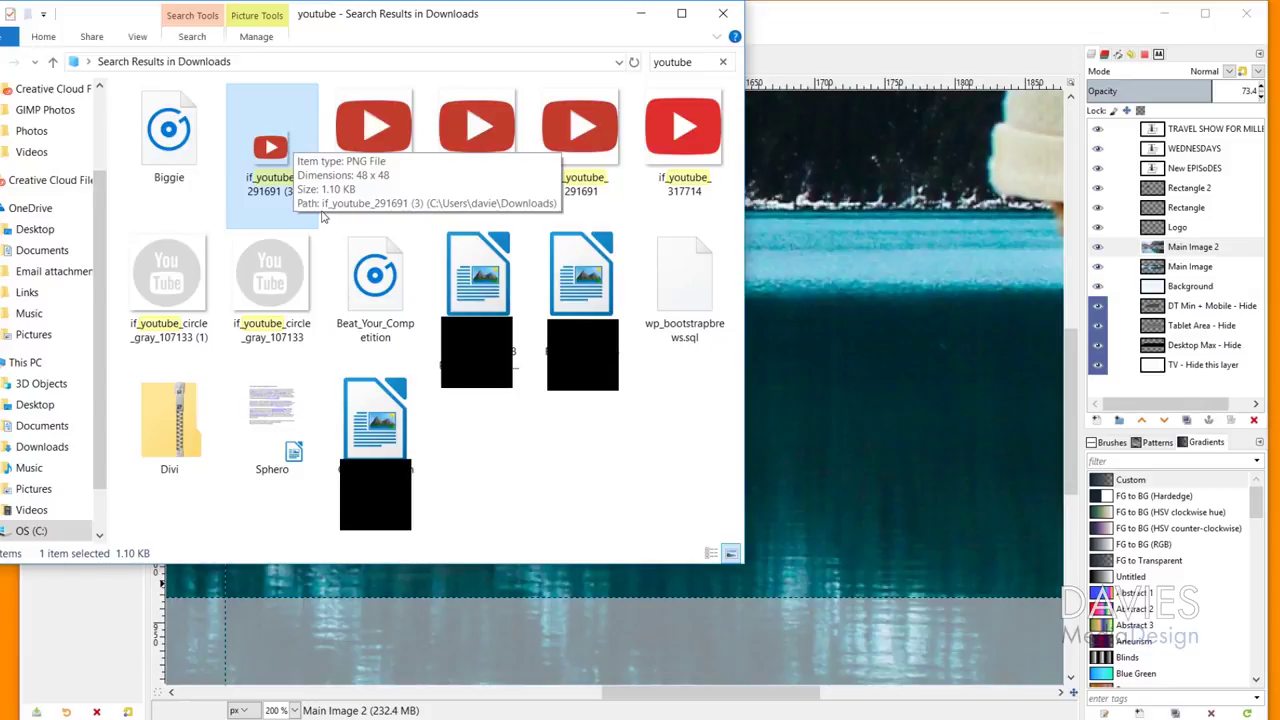
left_click_drag(275, 150, 823, 346)
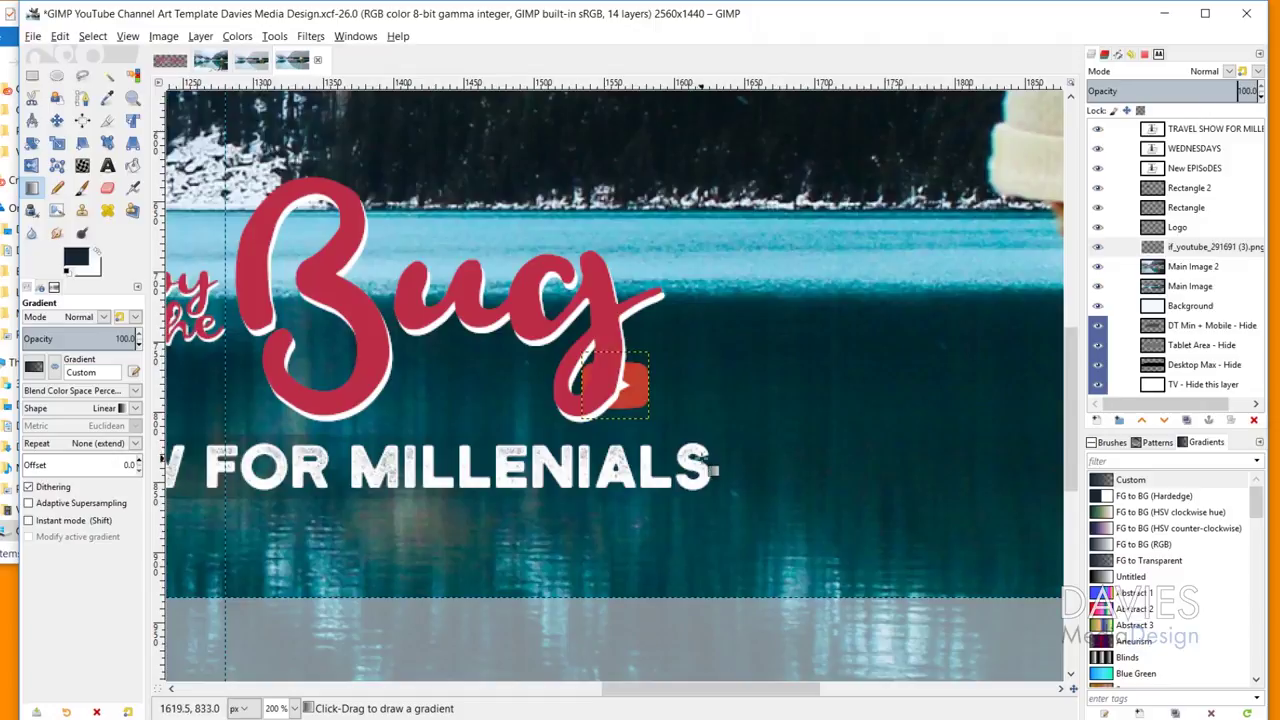
Step: Move the YouTube icon up beside the word Bug in the logo
left_click(57, 120)
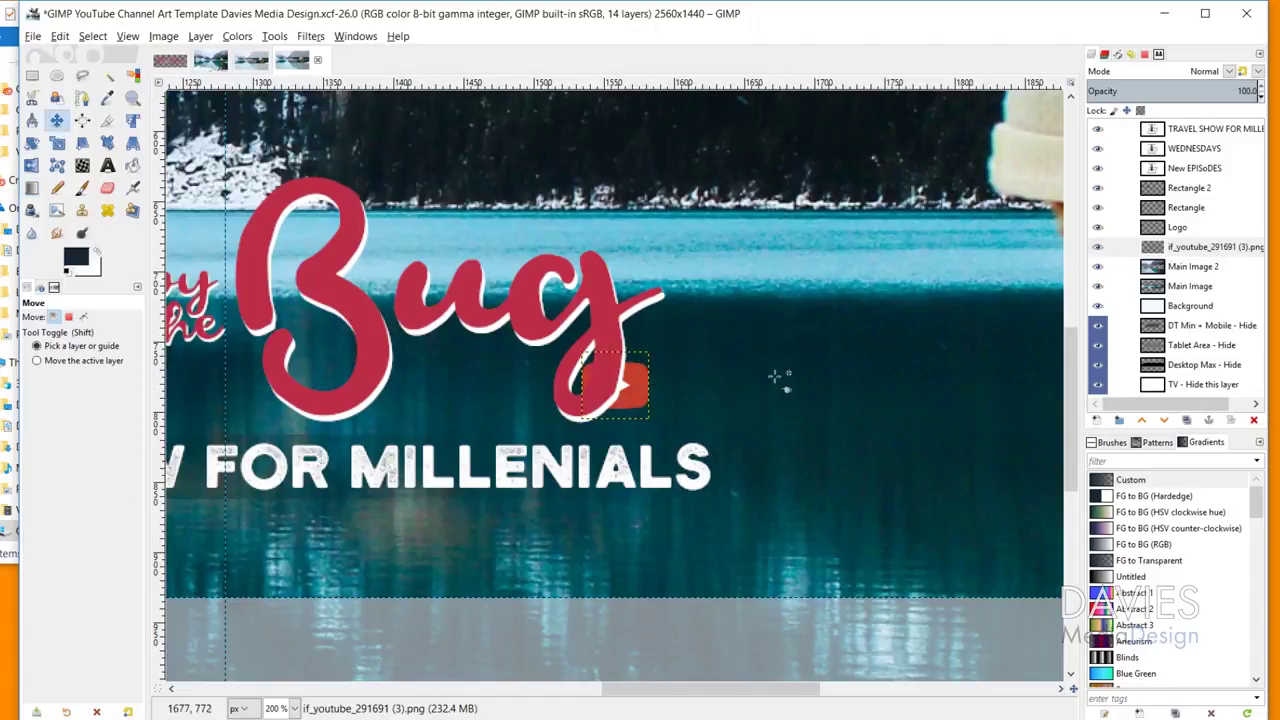
left_click_drag(641, 405, 696, 423)
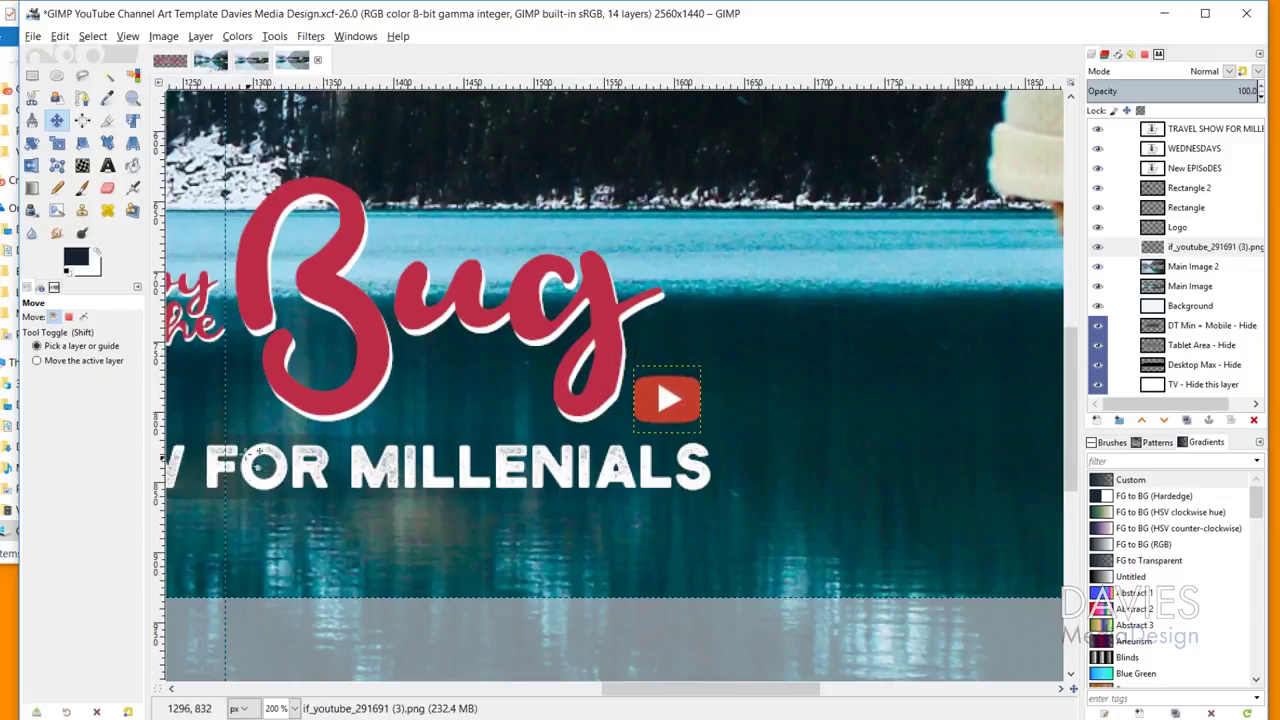
key("minus")
key("minus")
key("minus")
left_click_drag(491, 680, 445, 680)
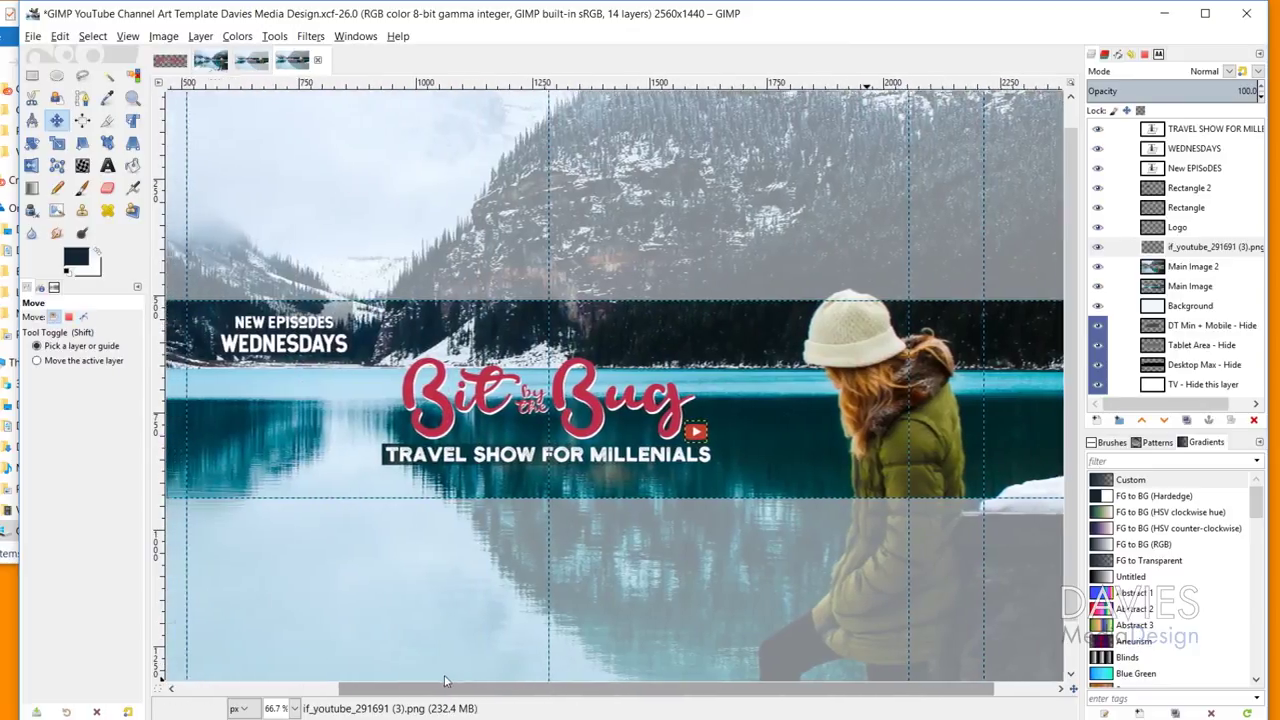
key("minus")
left_click(693, 430)
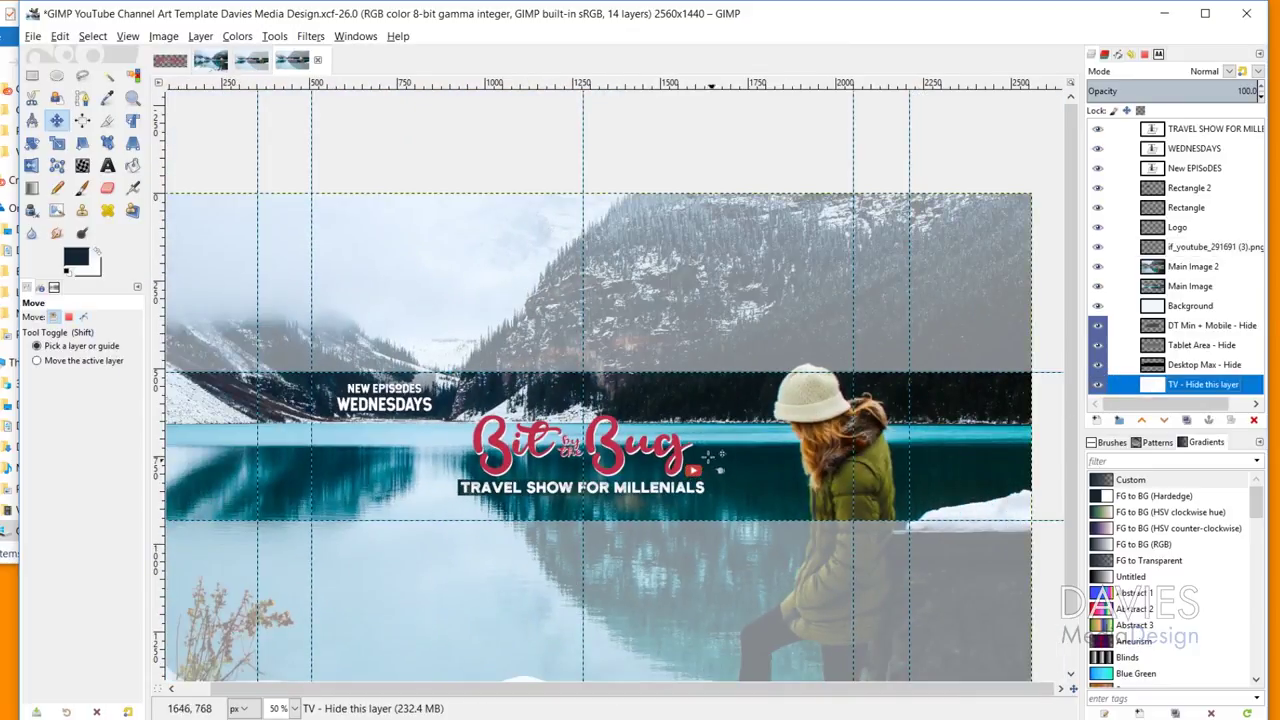
left_click_drag(710, 467, 714, 457)
Step: Zoom out to fit the whole banner and hide the guides to preview it
key("minus")
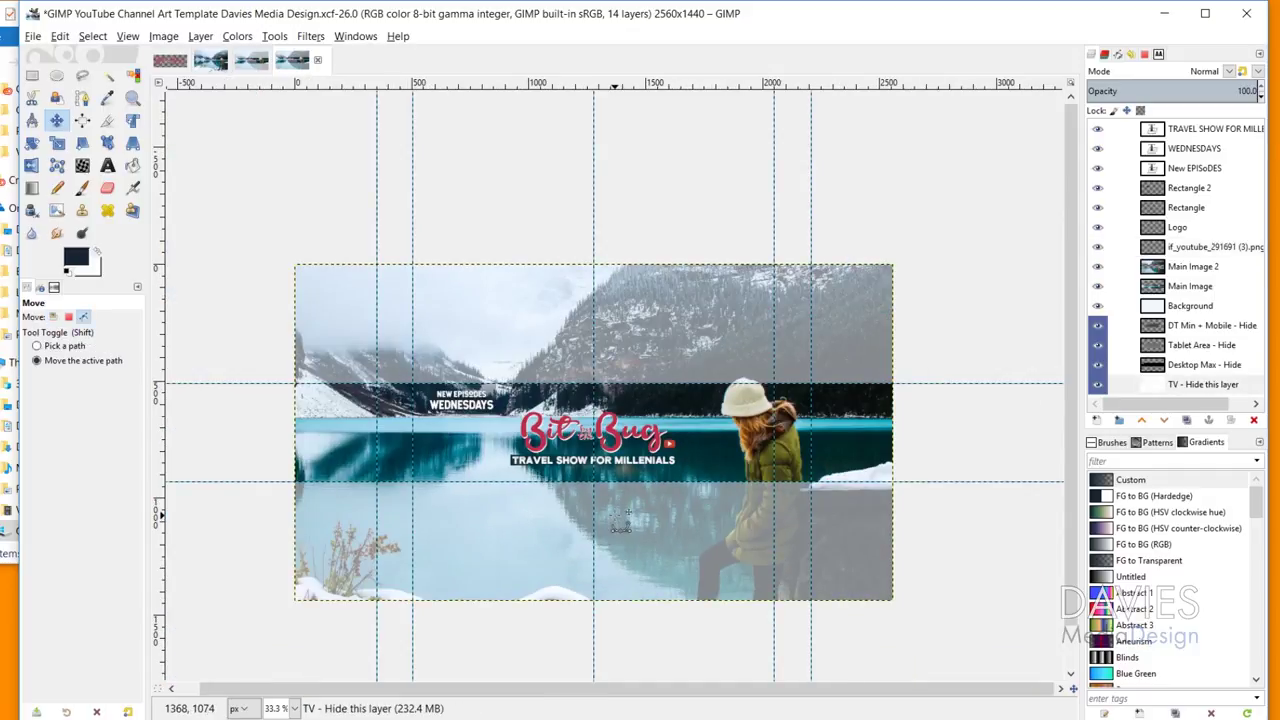
key("ctrl+shift+t")
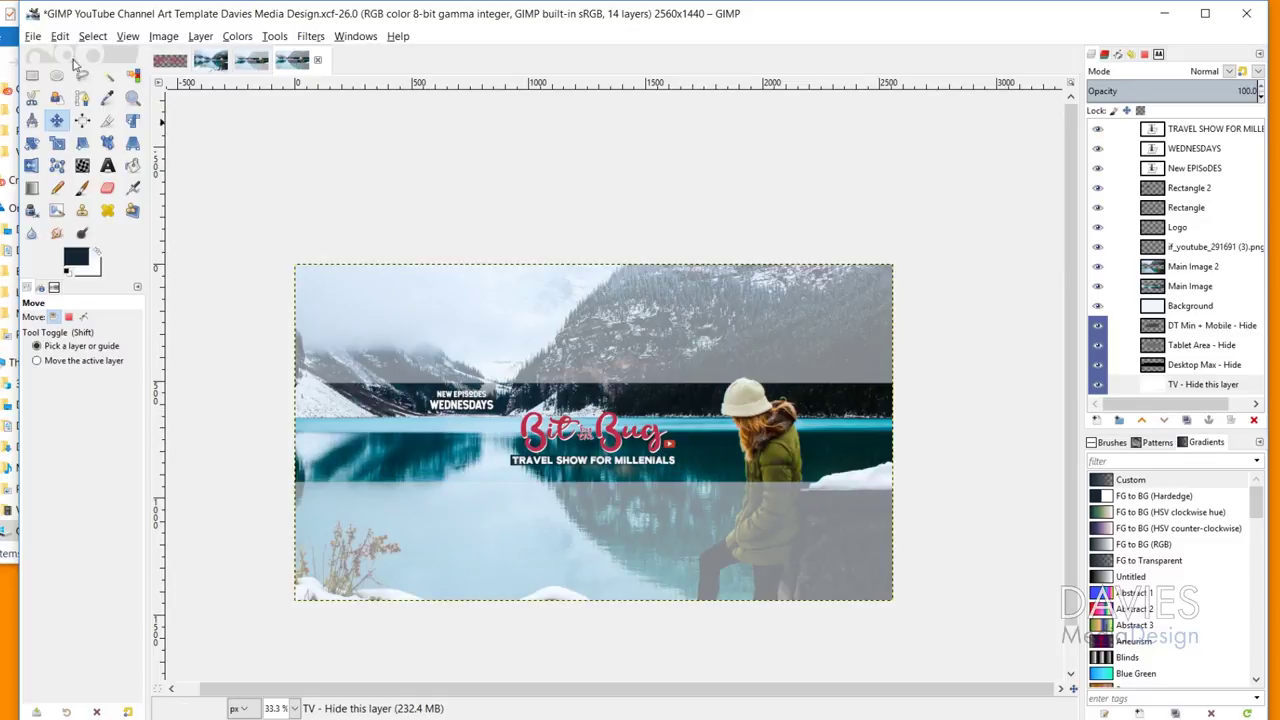
left_click(33, 36)
Step: Export the banner as a quality-100 JPEG, replacing GIMP YouTube Channel Art Template Davies Media Design2.jpg
left_click(90, 251)
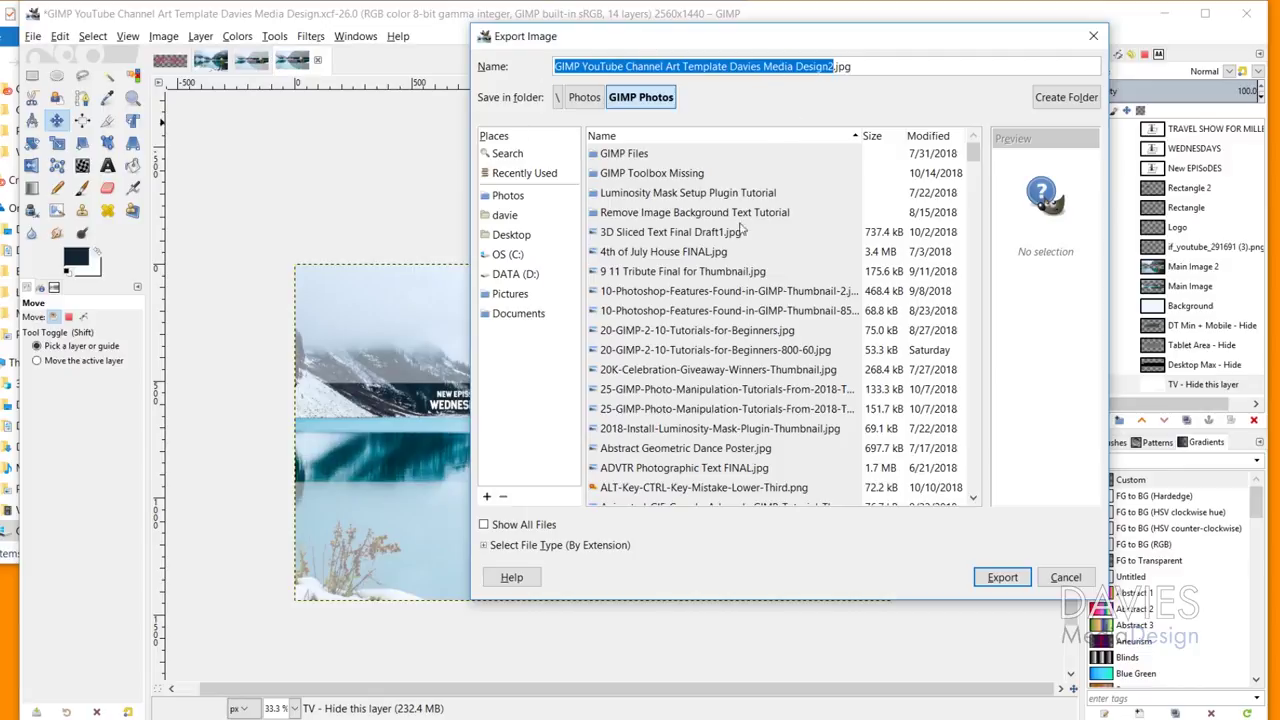
left_click(600, 545)
scroll(605, 465, "down", 2)
scroll(608, 470, "down", 2)
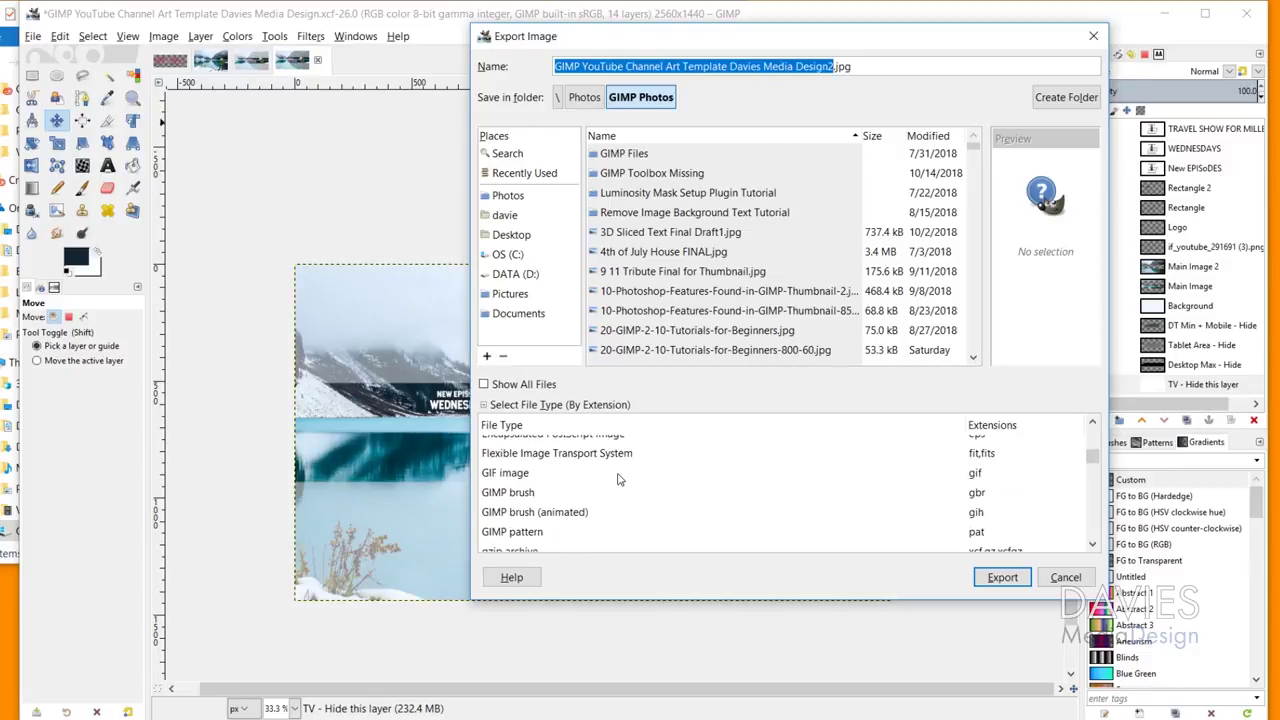
scroll(615, 483, "down", 2)
left_click(540, 487)
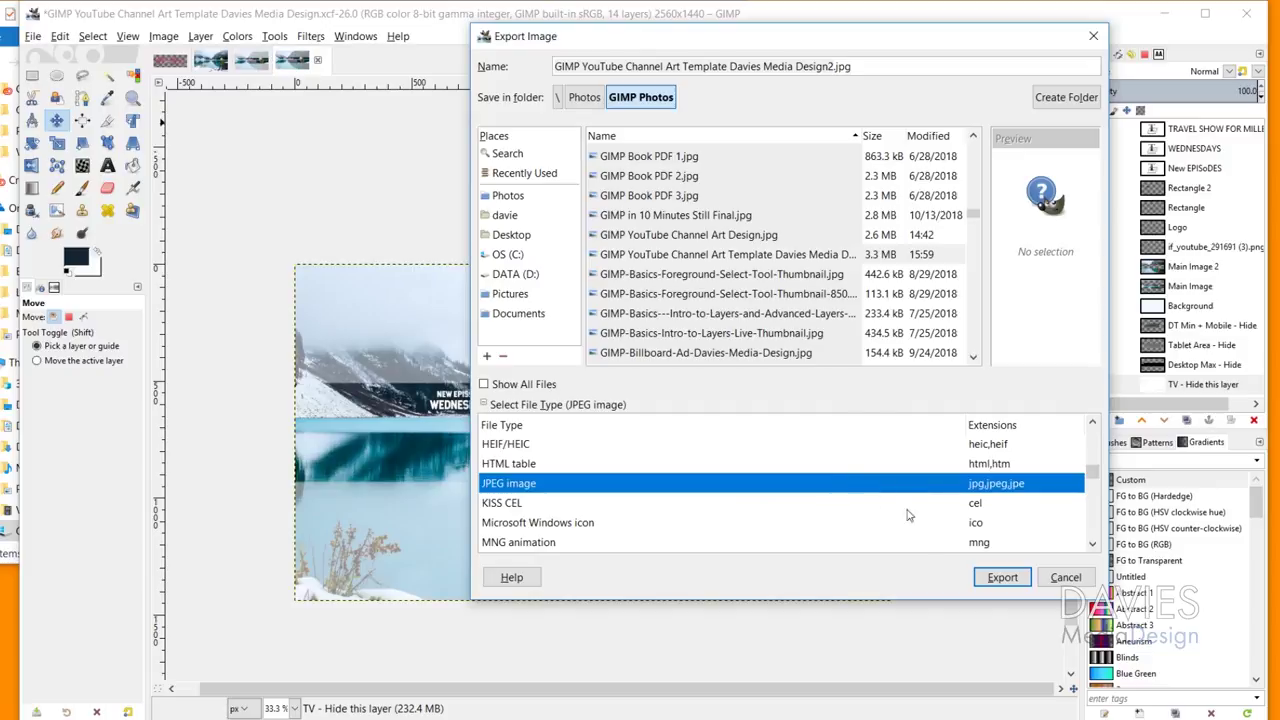
left_click(1005, 579)
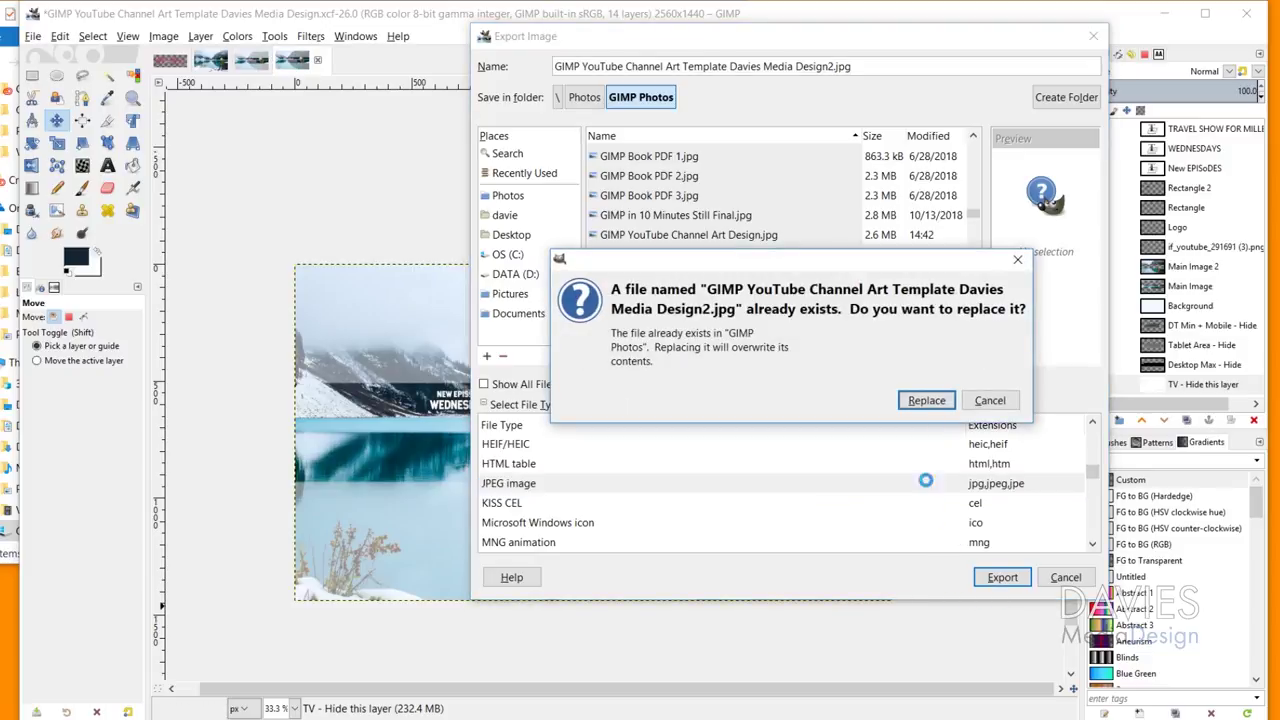
left_click(925, 401)
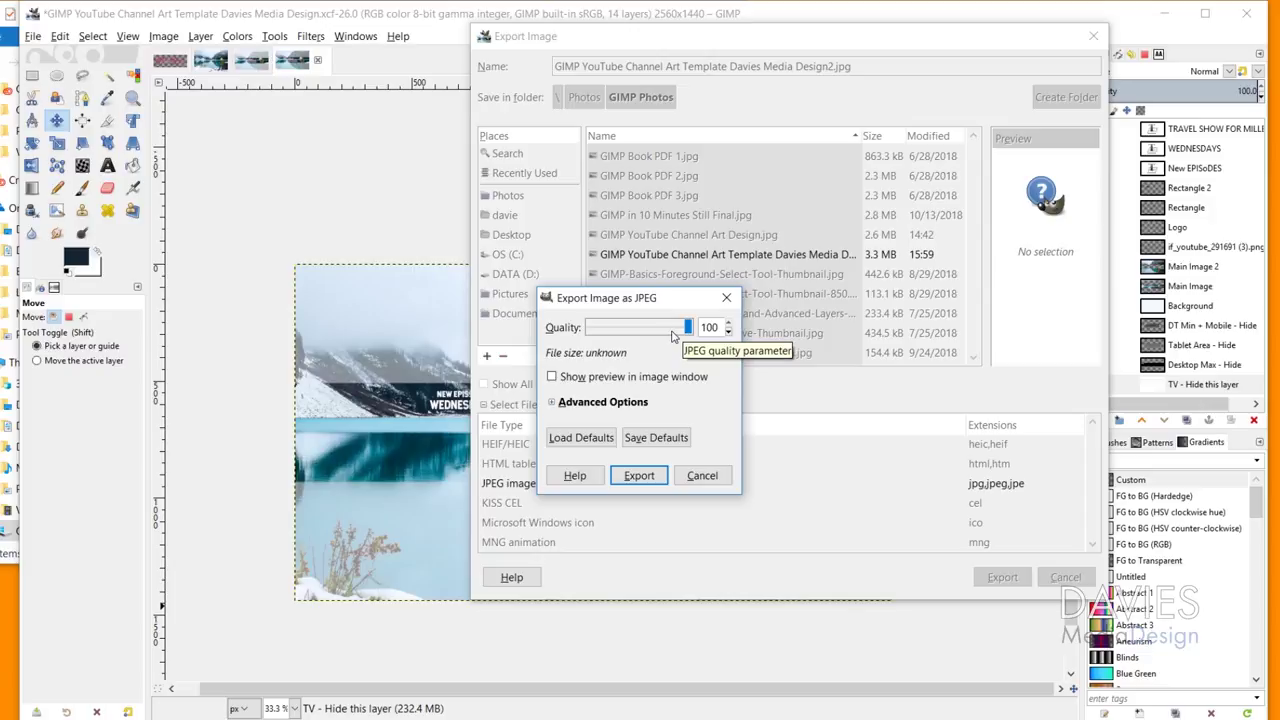
left_click(638, 477)
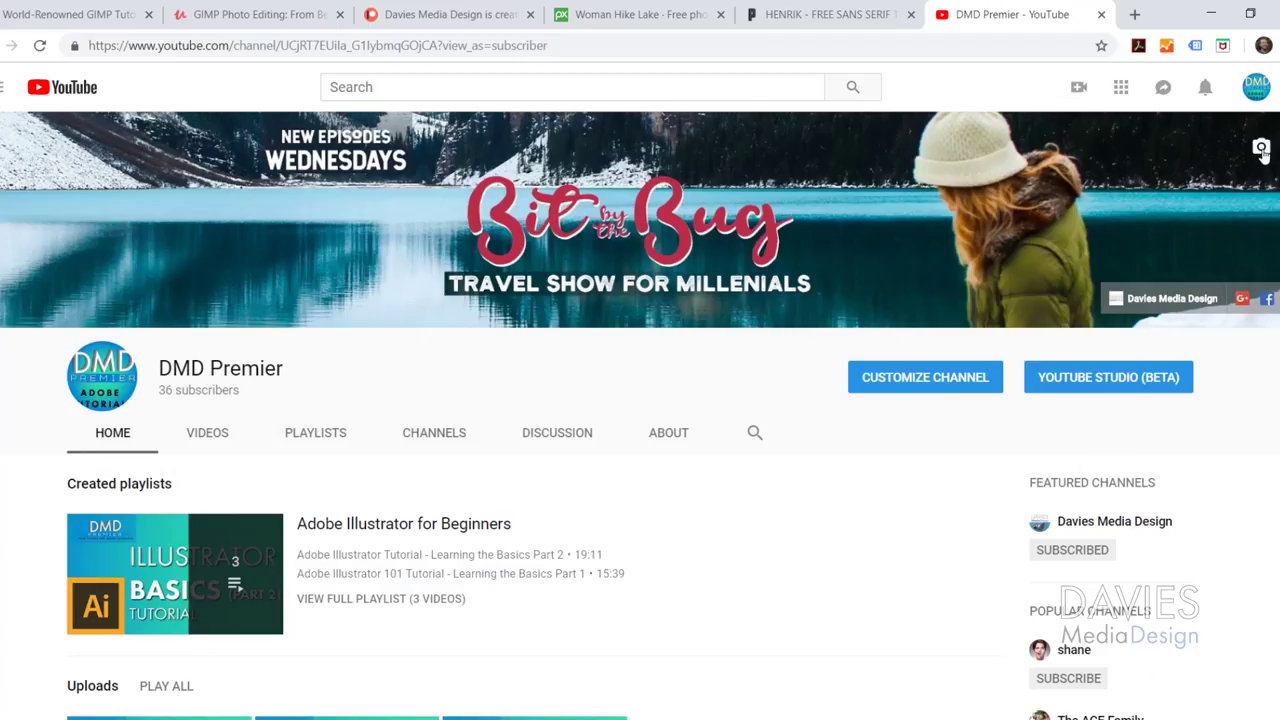
Step: Upload the exported Bit by the Bug JPEG from the computer as the channel's new banner
left_click(1261, 148)
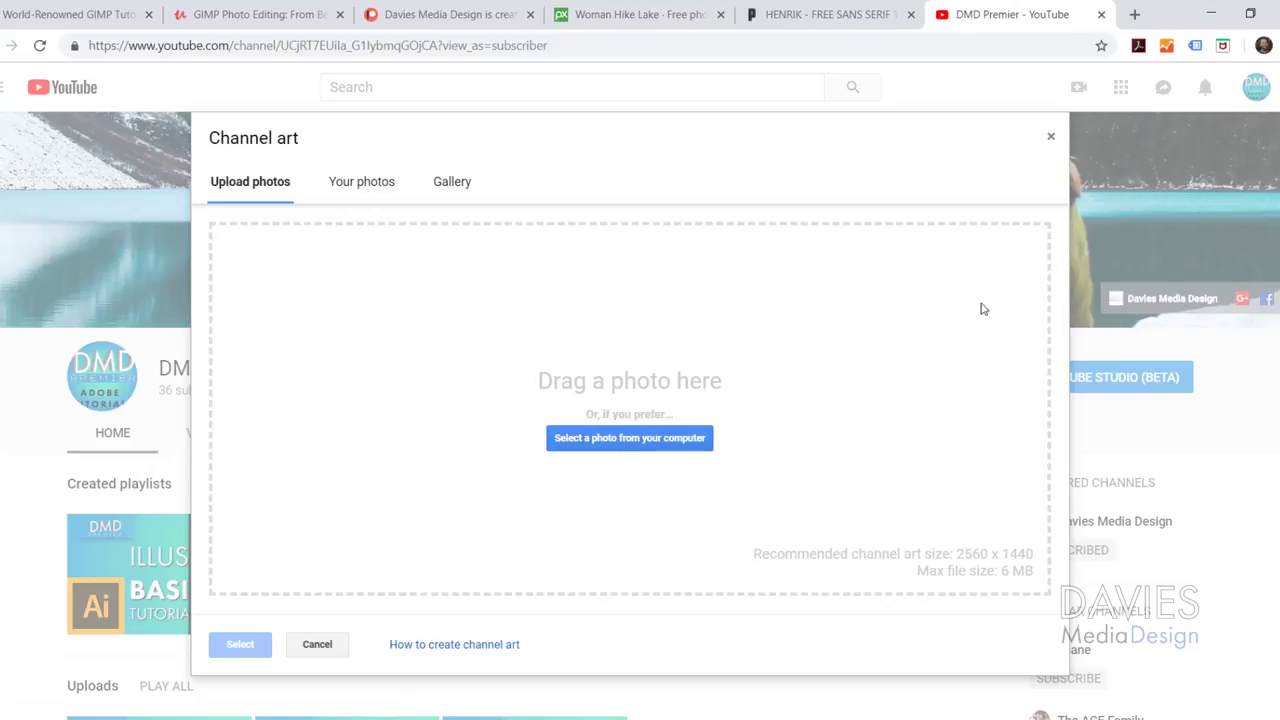
left_click(642, 439)
scroll(950, 220, "down", 5)
left_click(950, 212)
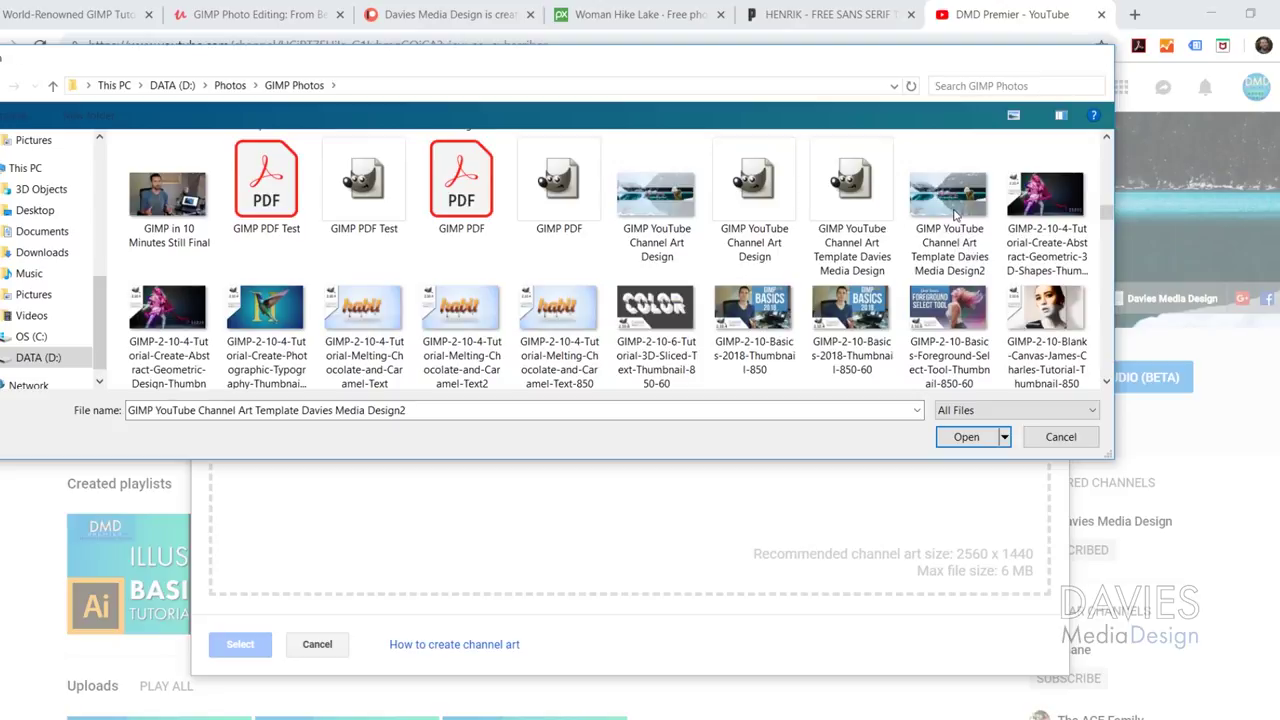
double_click(947, 220)
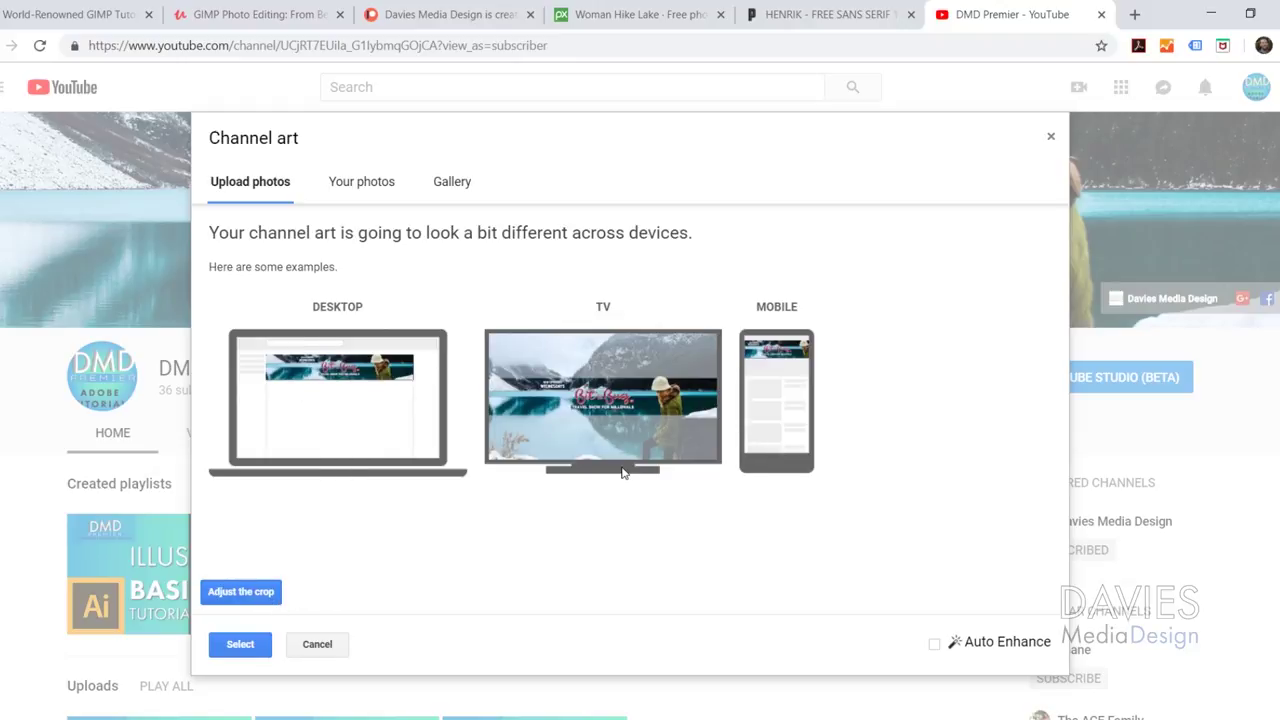
left_click(240, 644)
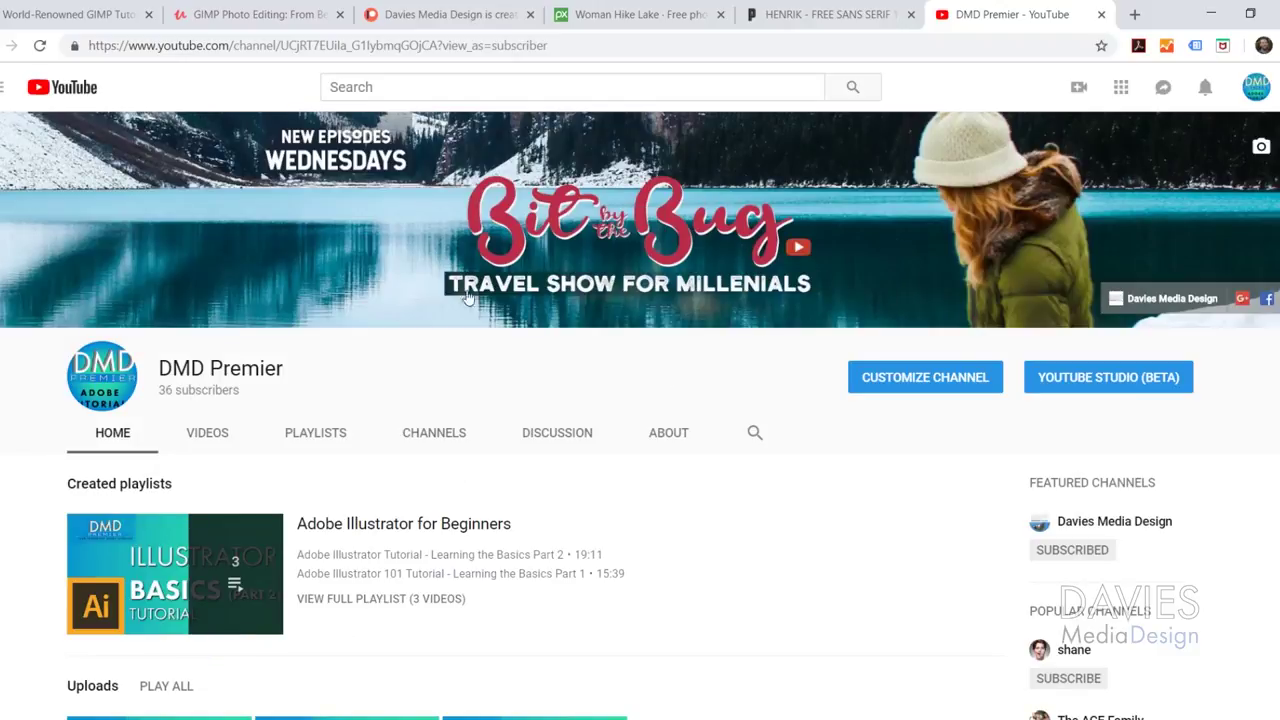